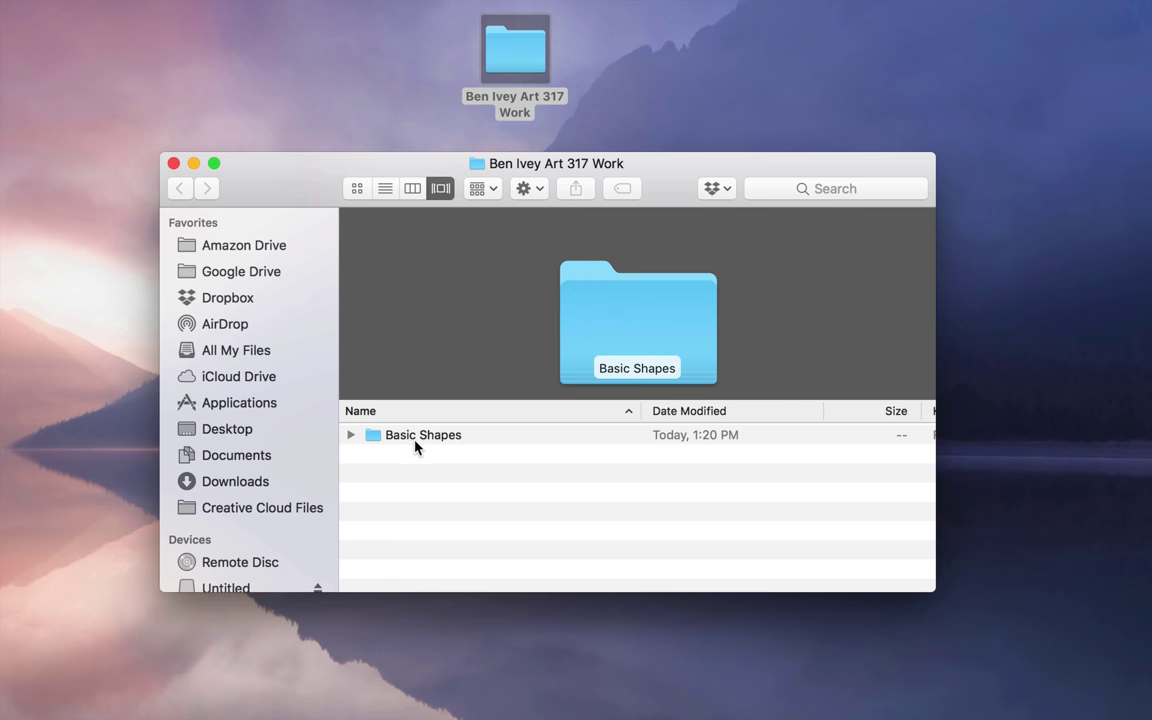
Step: Expand the Basic Shapes folder and preview the Basic-Shapes.jpg image at full size
{"action": "left_click", "coordinate": [420, 438]}
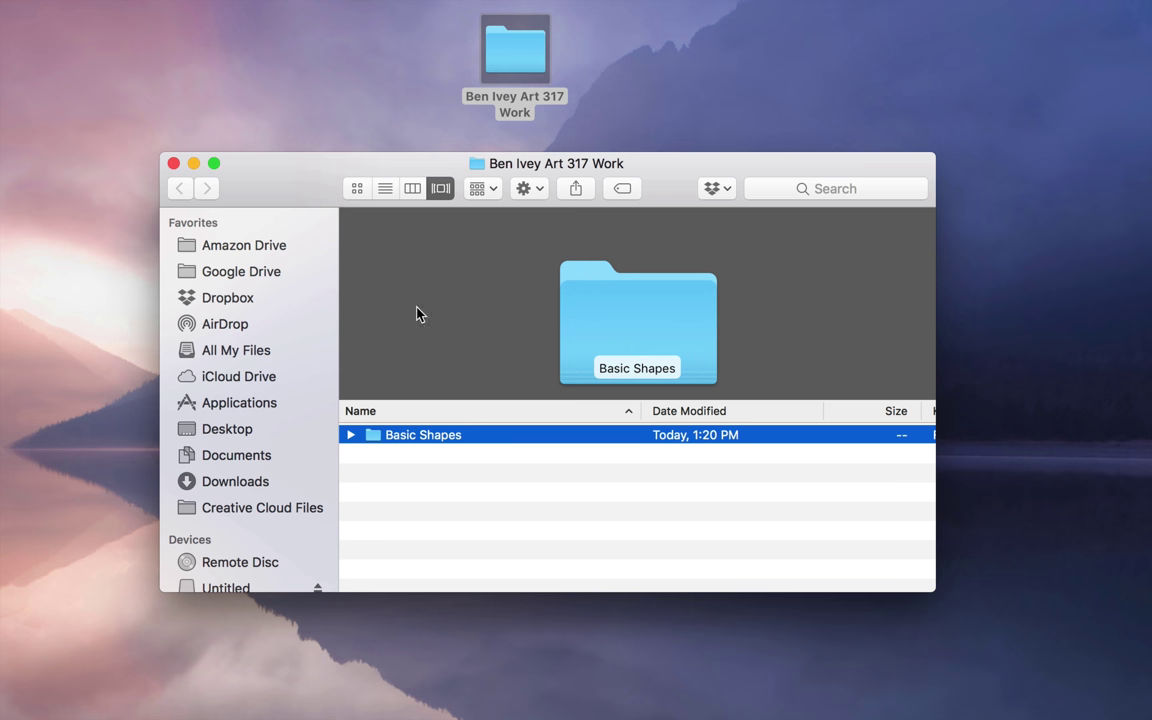
{"action": "left_click", "coordinate": [351, 436]}
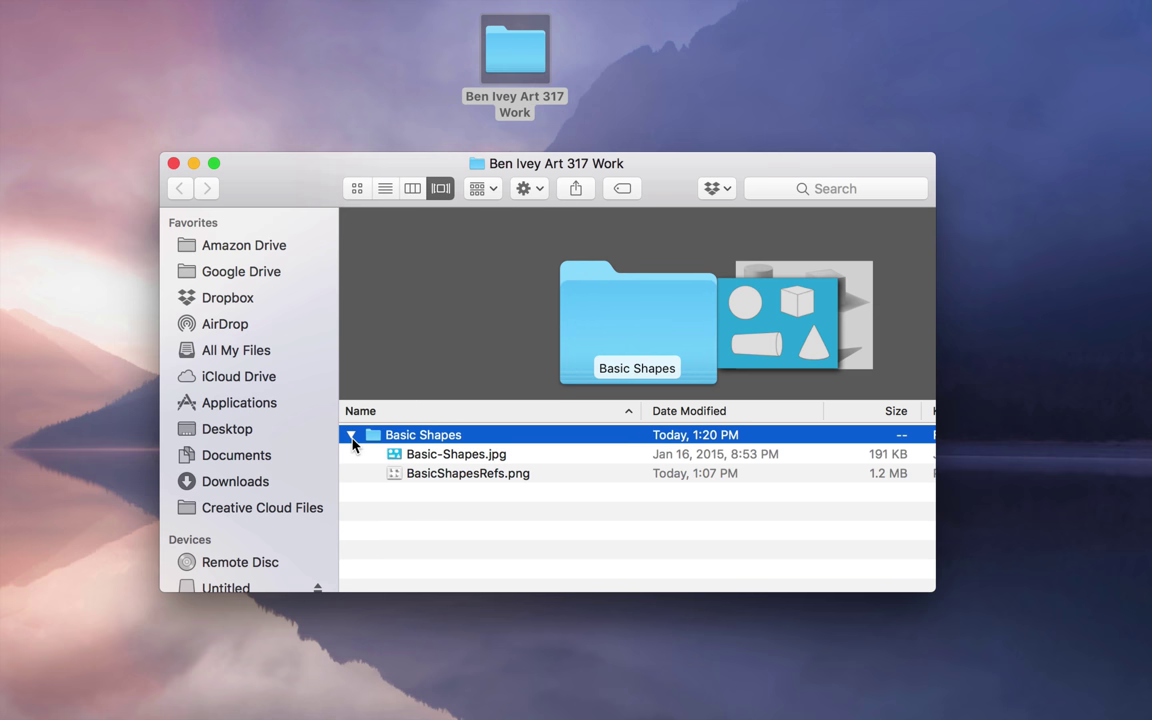
{"action": "key", "text": "Down"}
{"action": "left_click", "coordinate": [492, 474]}
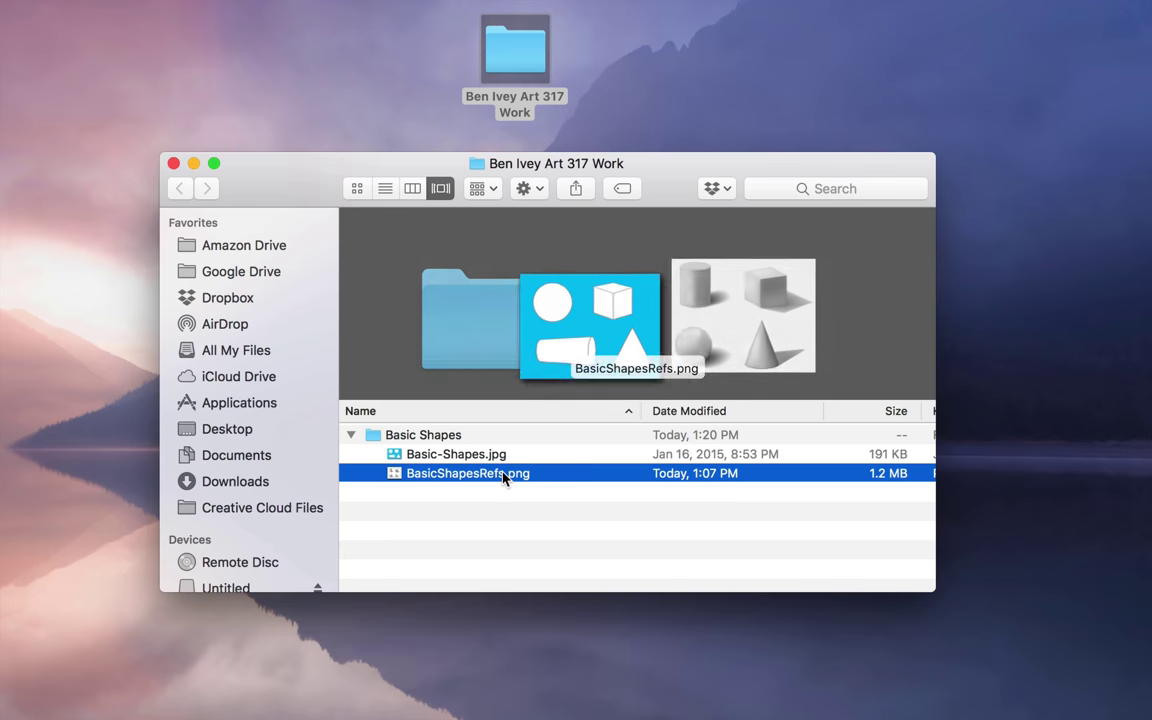
{"action": "left_click", "coordinate": [462, 456]}
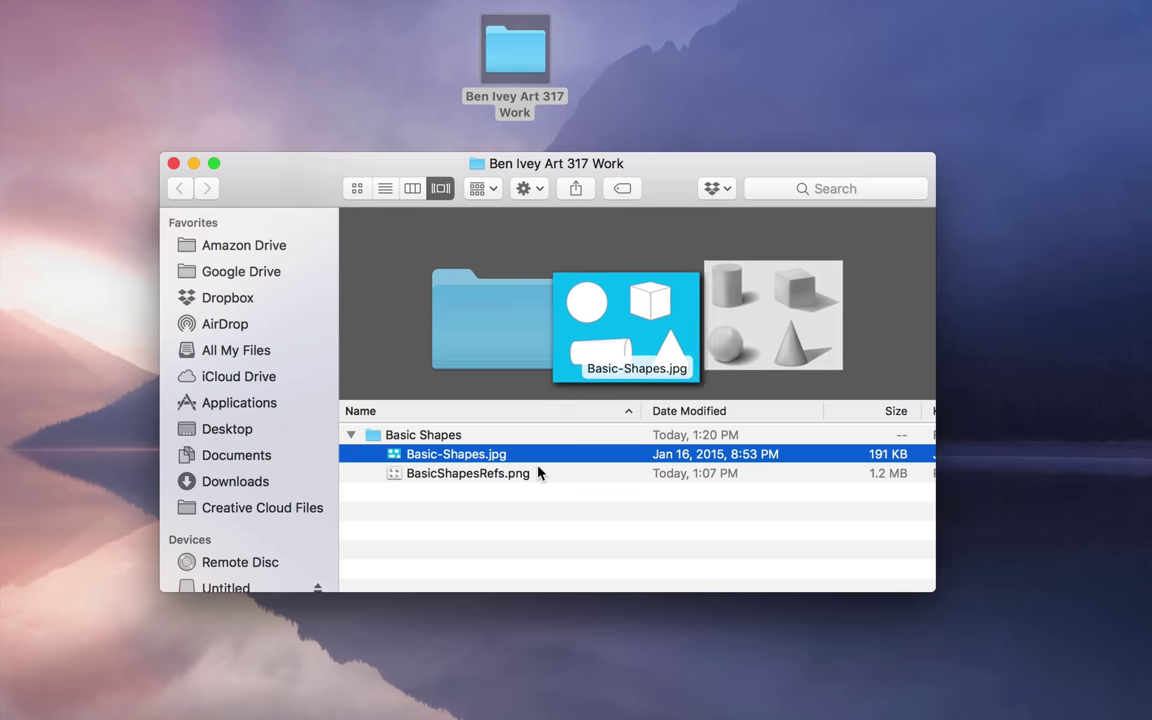
{"action": "key", "text": "space"}
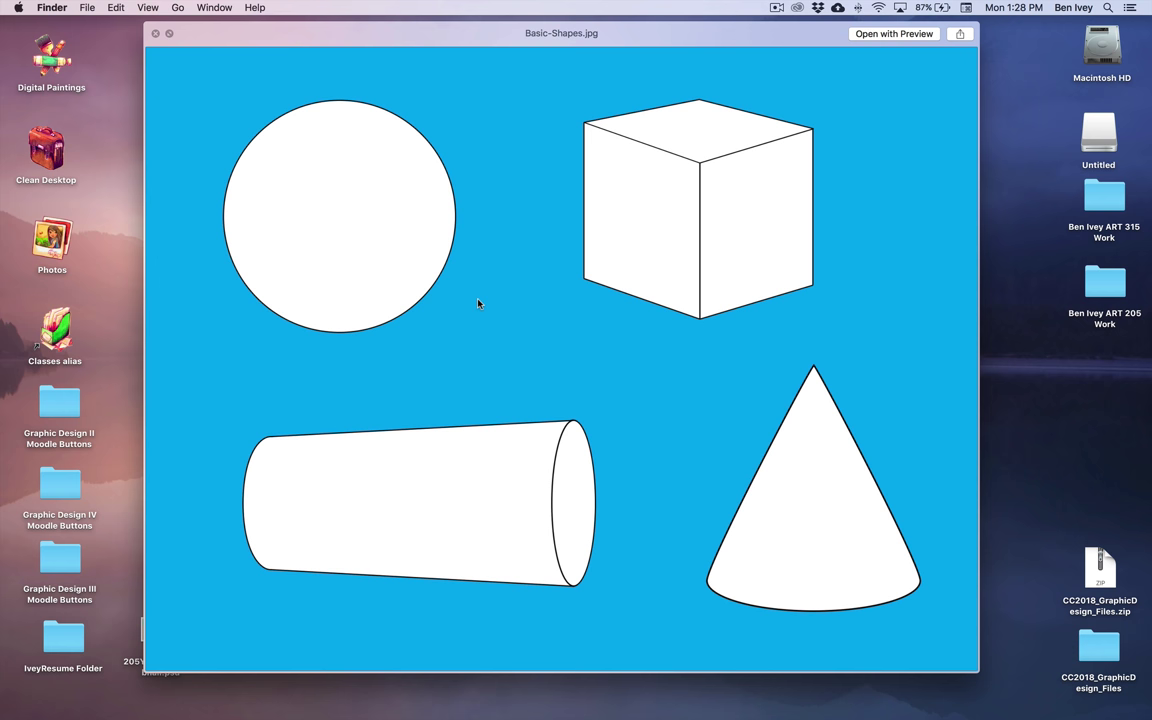
{"action": "key", "text": "space"}
Step: Preview the BasicShapesRefs.png reference image, then close the preview
{"action": "left_click", "coordinate": [503, 375]}
{"action": "key", "text": "space"}
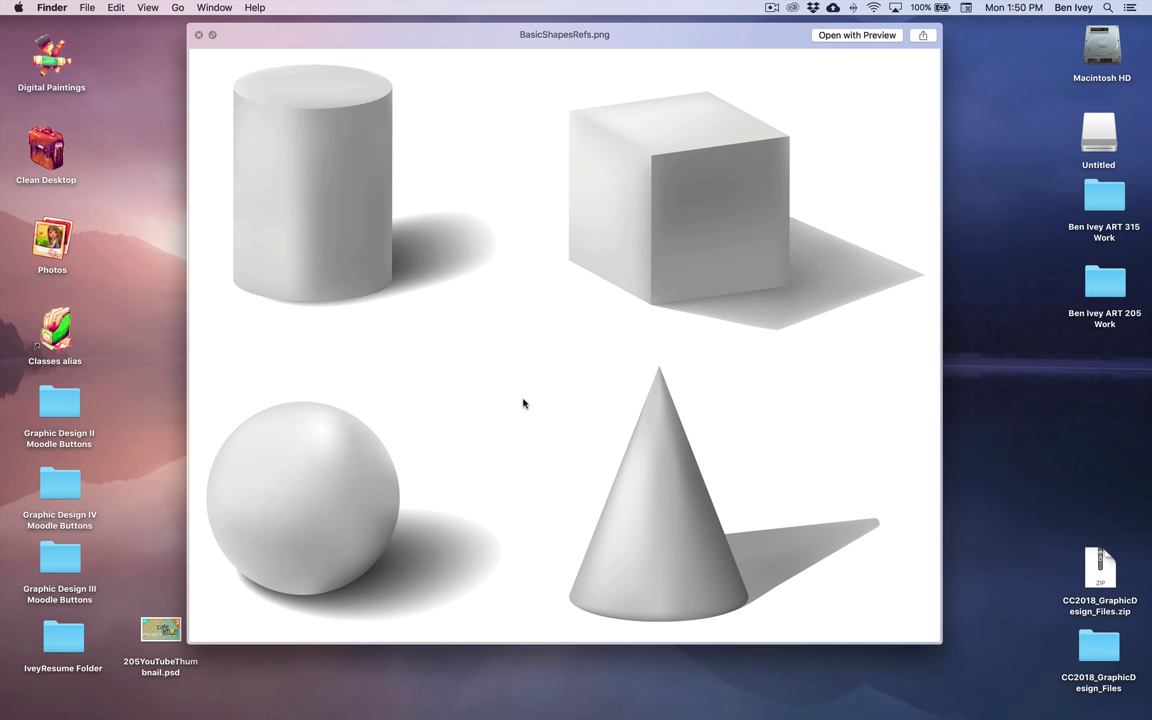
{"action": "key", "text": "space"}
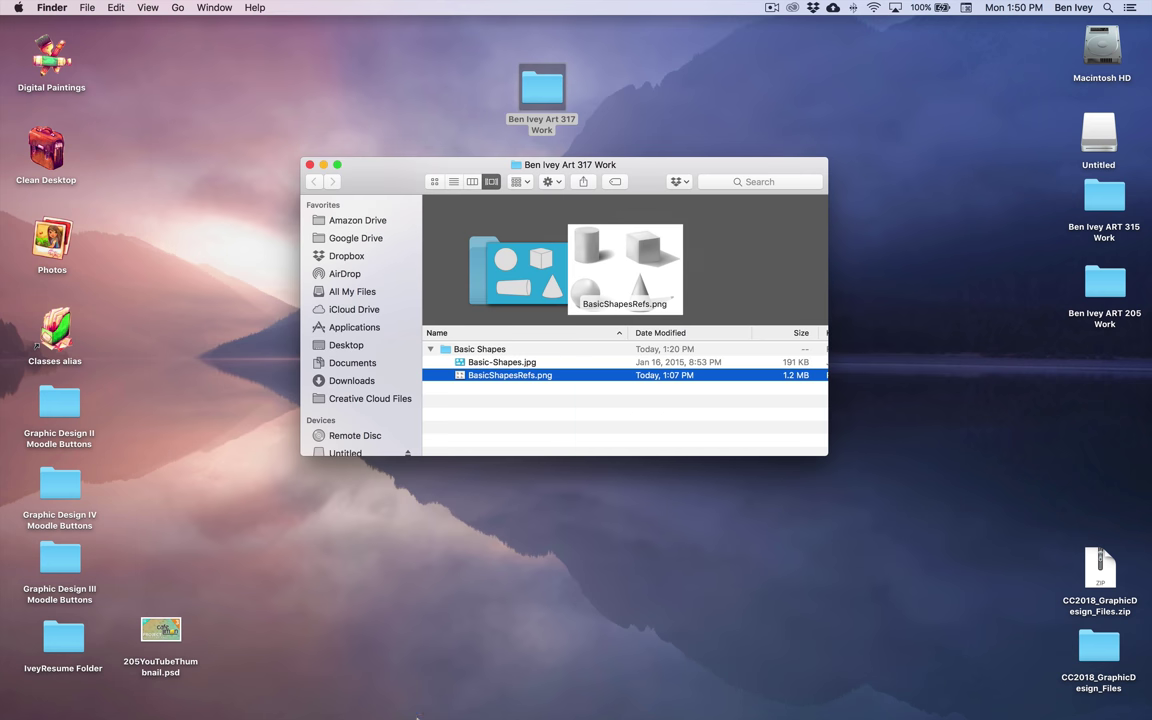
Step: Switch to Photoshop and open Basic-Shapes.jpg from the Basic Shapes folder
{"action": "left_click", "coordinate": [359, 692]}
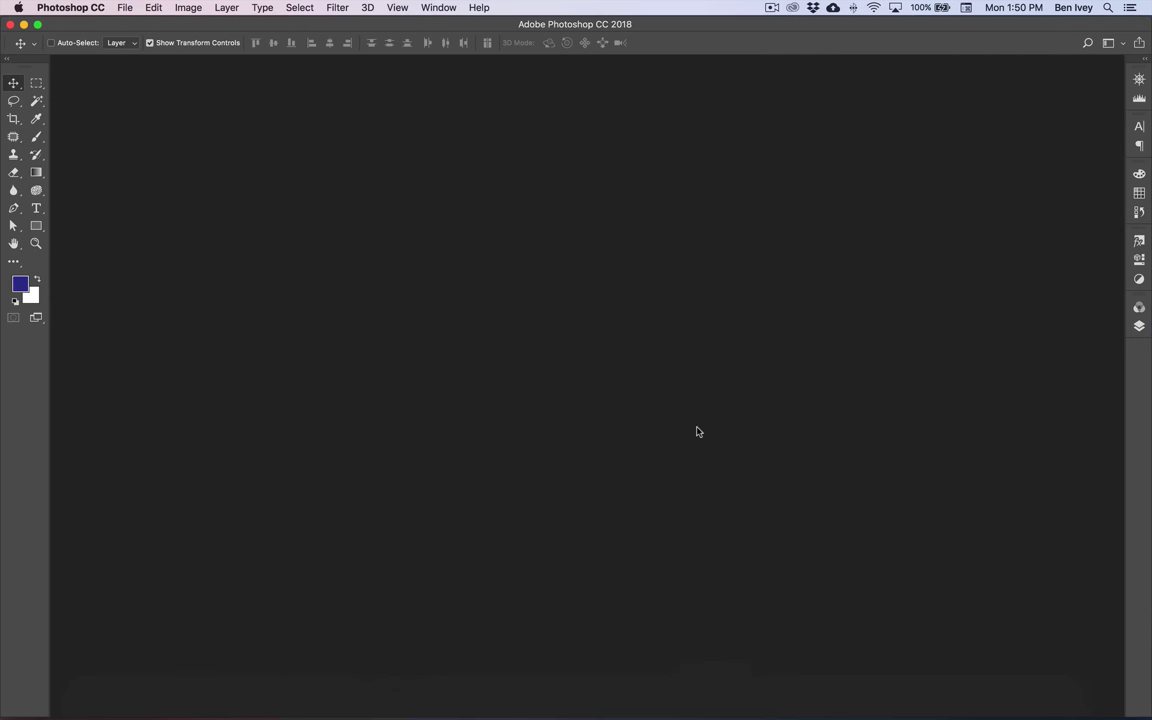
{"action": "left_click", "coordinate": [125, 7]}
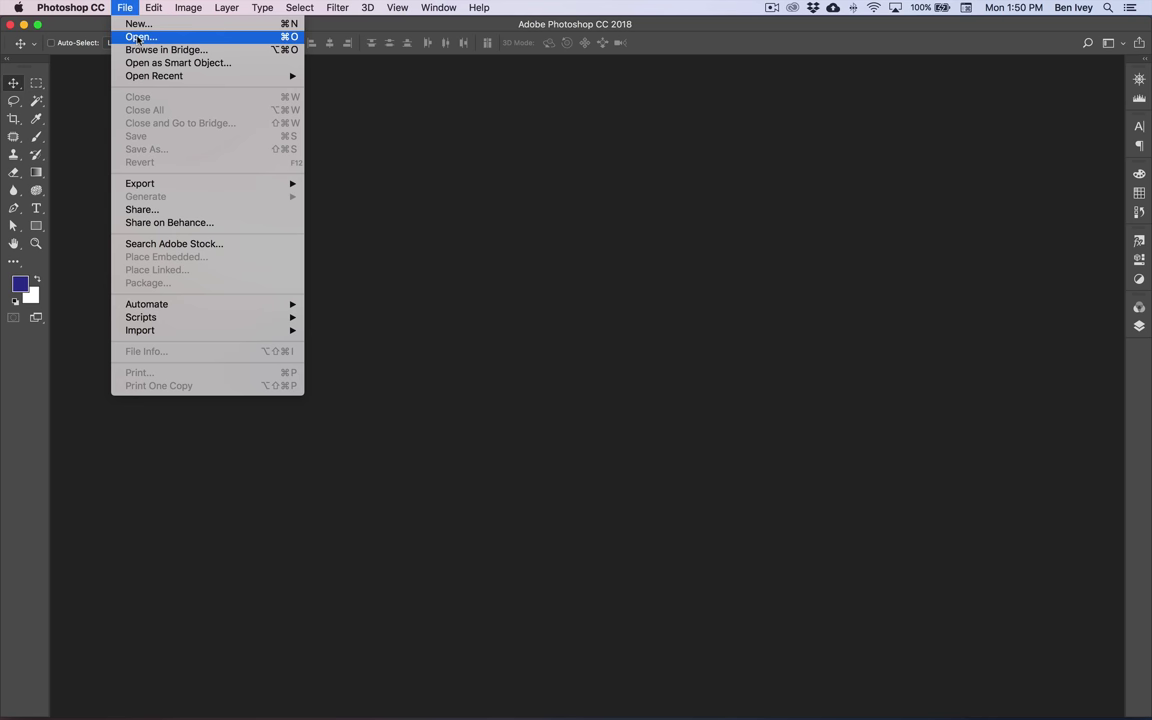
{"action": "left_click", "coordinate": [126, 37]}
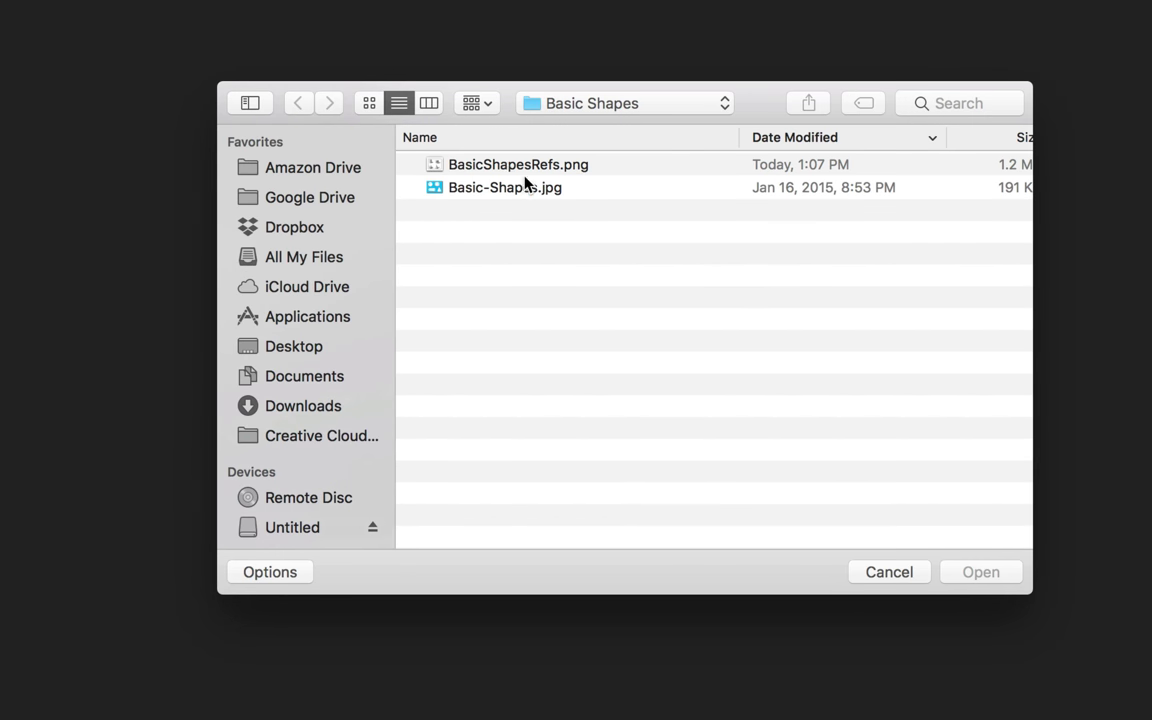
{"action": "left_click", "coordinate": [486, 182]}
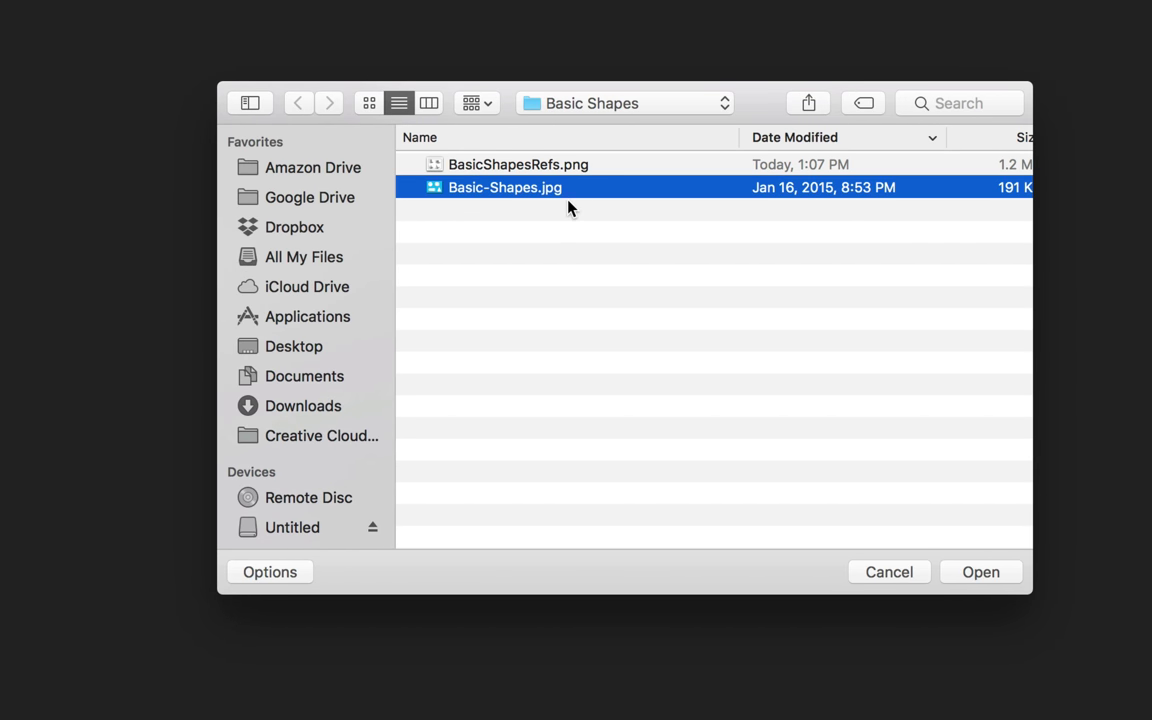
{"action": "left_click", "coordinate": [977, 574]}
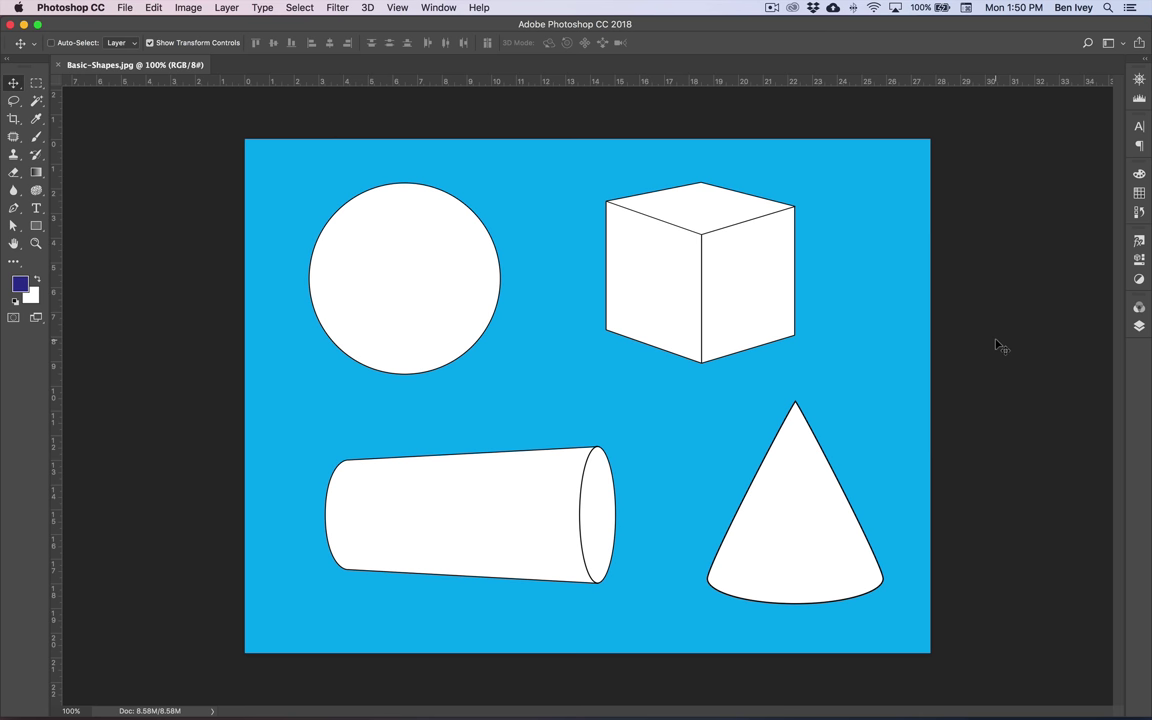
Step: Show the layers and create an artboard named "Shapes" from the Background layer at 2000 x 1500 px
{"action": "left_click", "coordinate": [438, 8]}
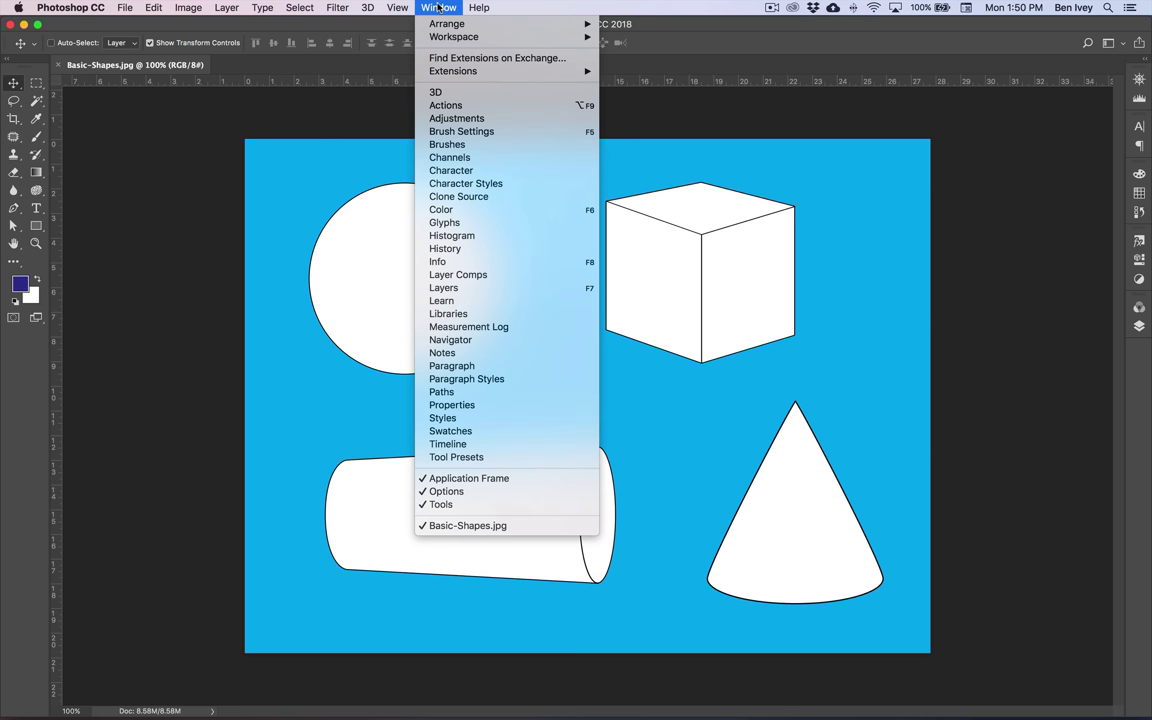
{"action": "left_click", "coordinate": [588, 292]}
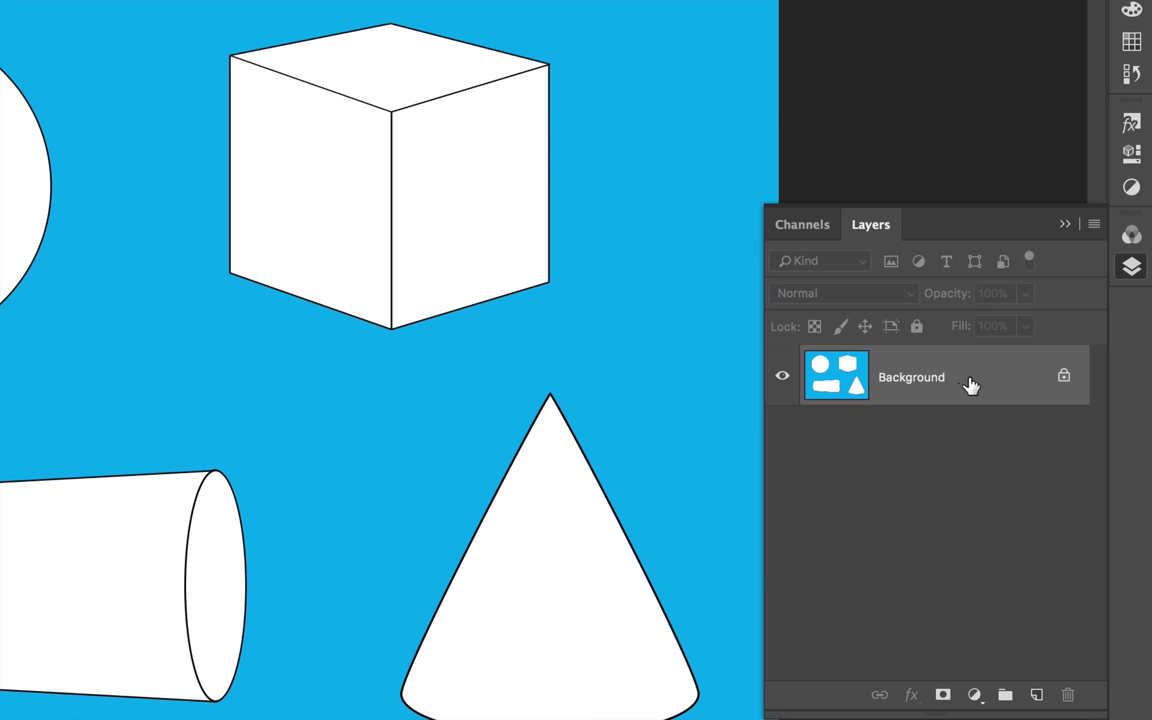
{"action": "left_click", "coordinate": [1094, 225]}
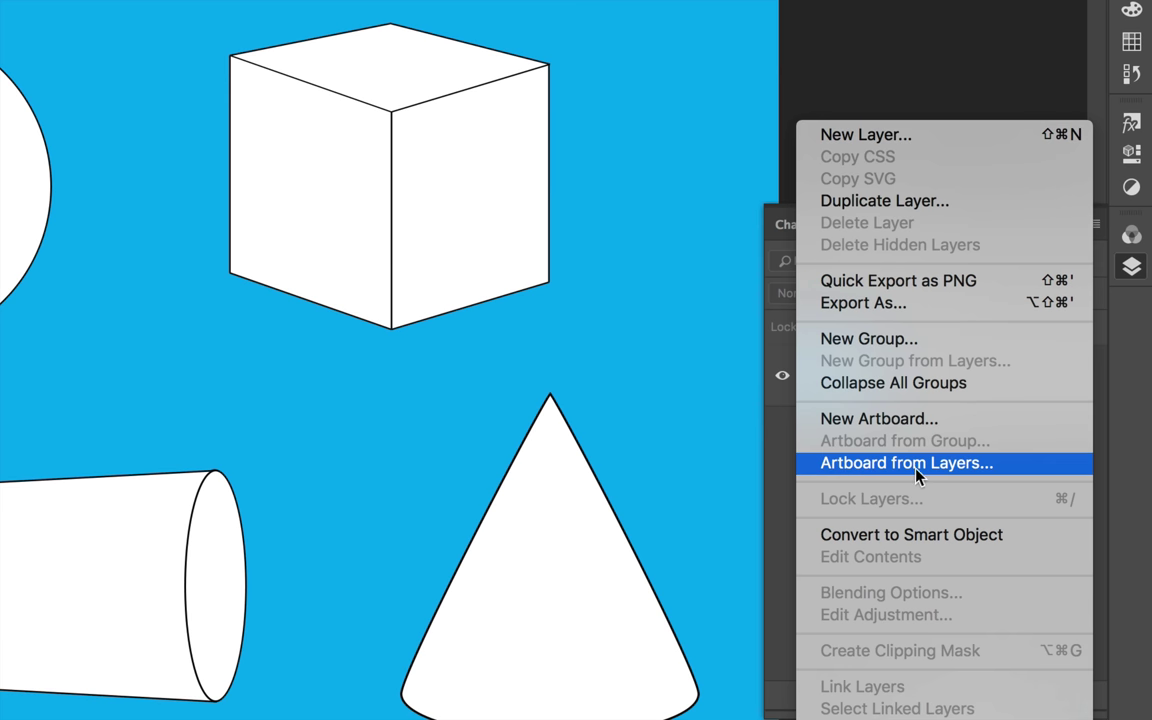
{"action": "left_click", "coordinate": [979, 476]}
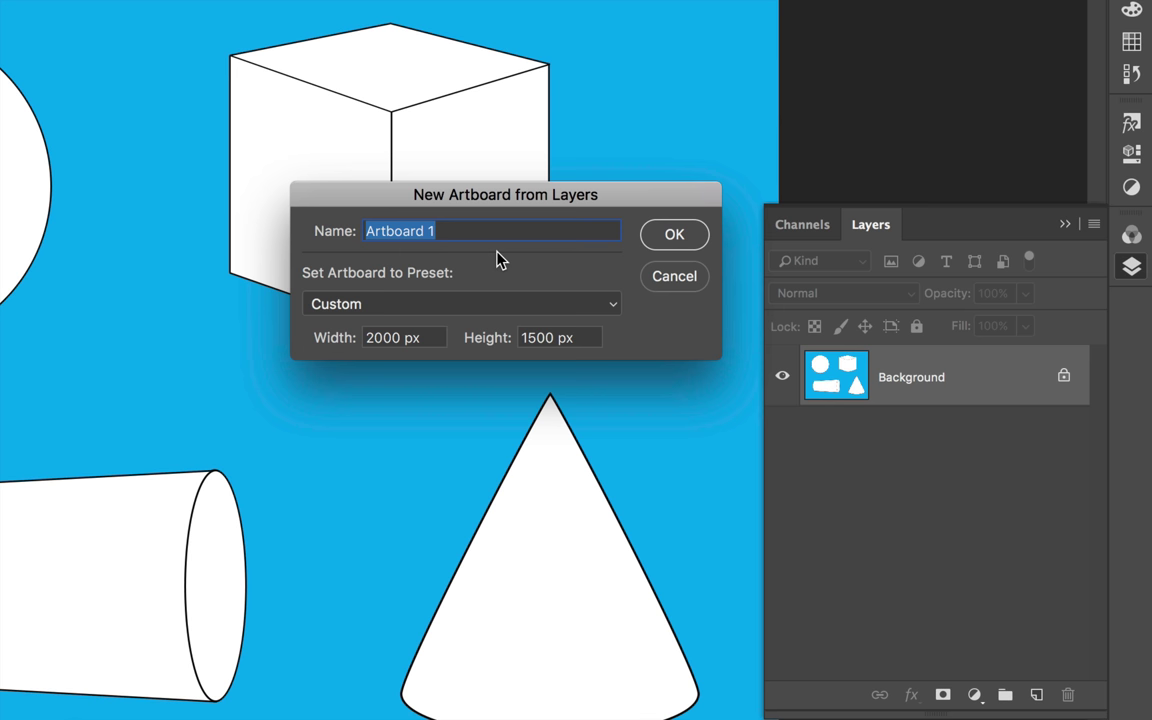
{"action": "type", "text": "Shapes"}
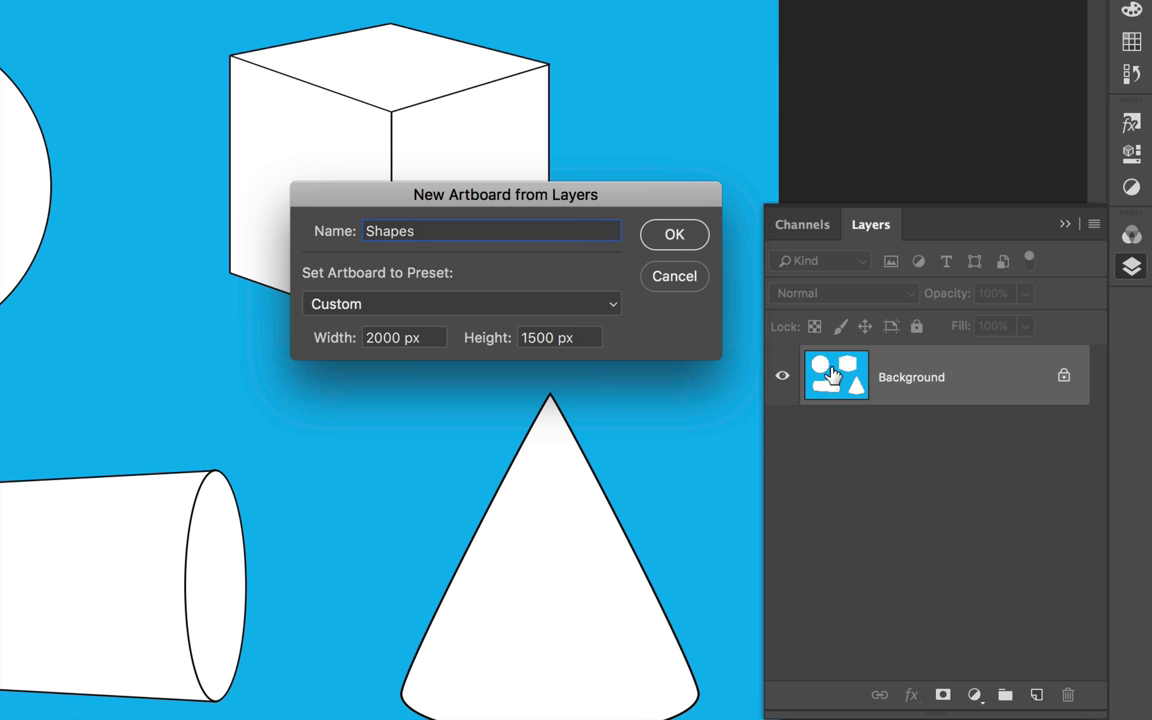
{"action": "left_click", "coordinate": [675, 240]}
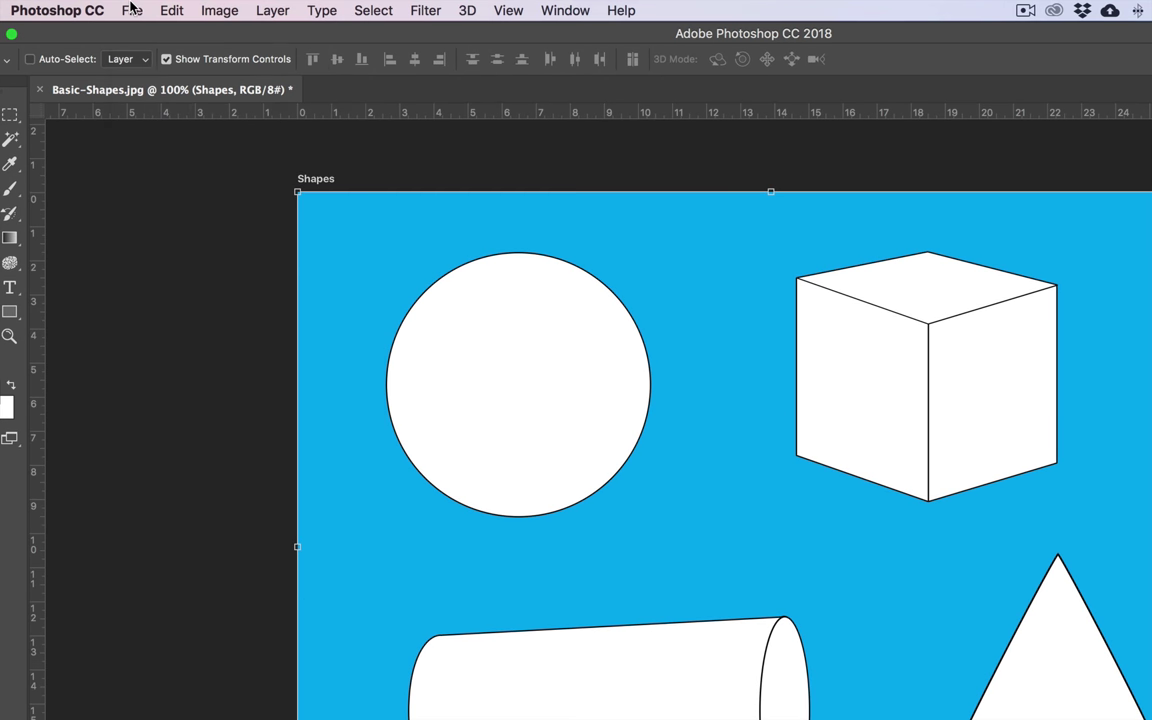
Step: Place BasicShapesRefs.png as an embedded image and enlarge it to about 137% over the blue shapes artwork
{"action": "left_click", "coordinate": [133, 6]}
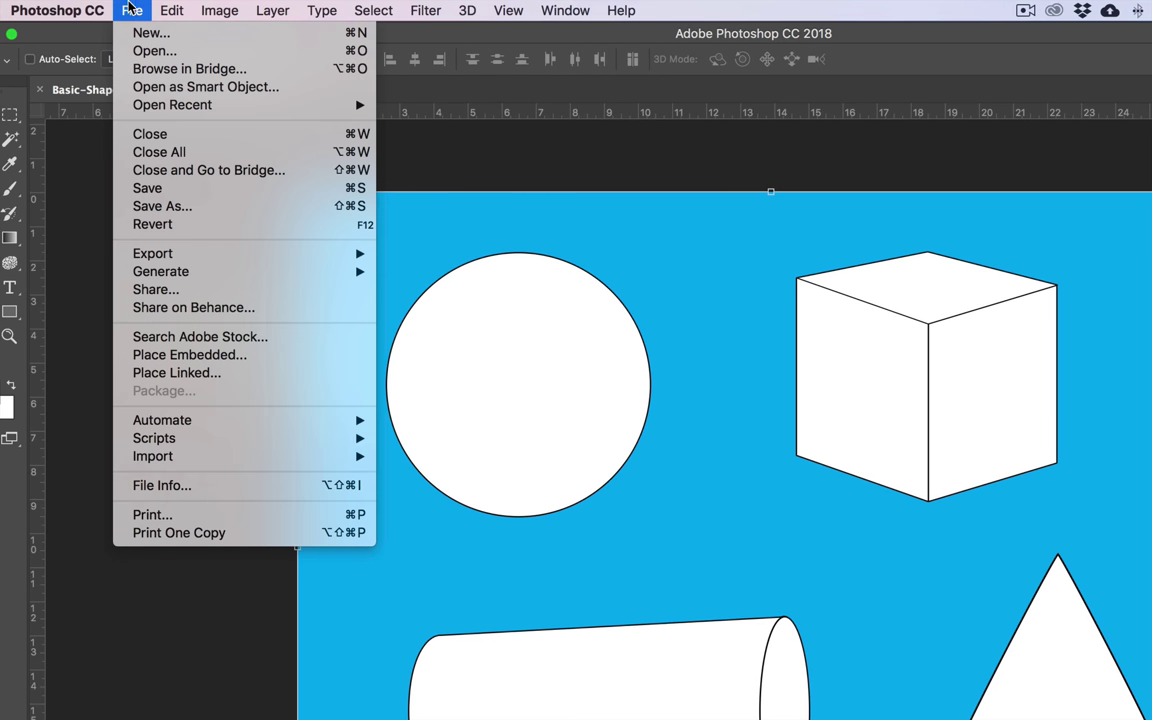
{"action": "left_click", "coordinate": [240, 357]}
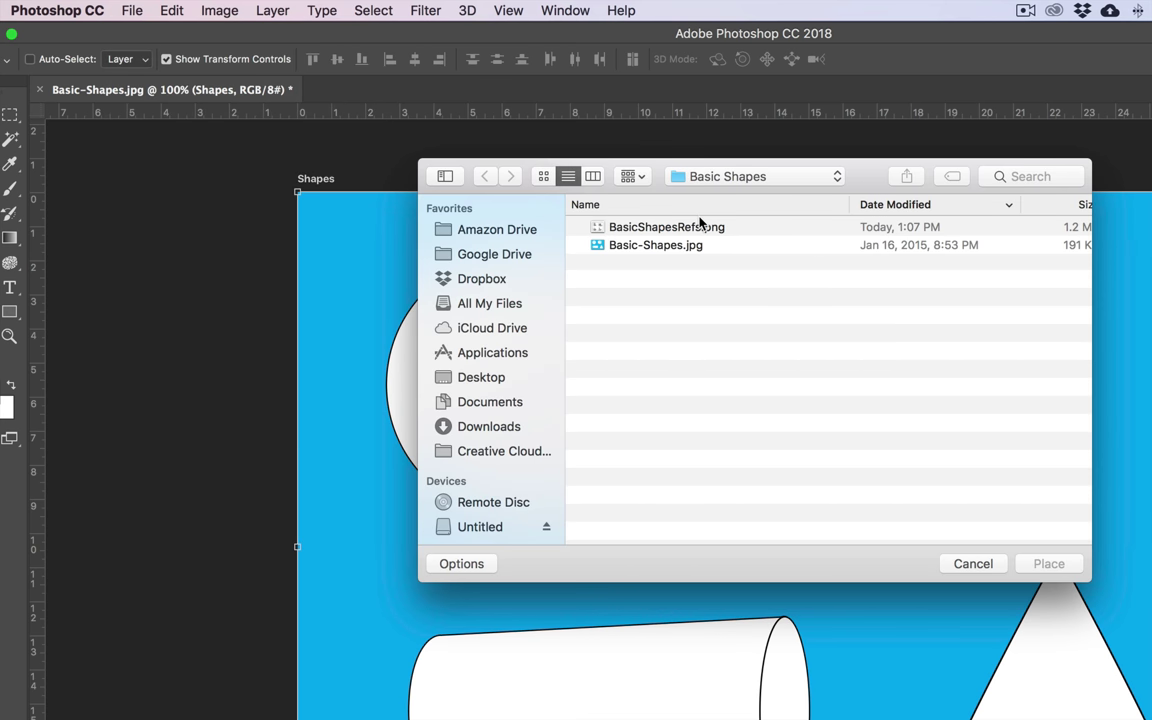
{"action": "left_click", "coordinate": [719, 229]}
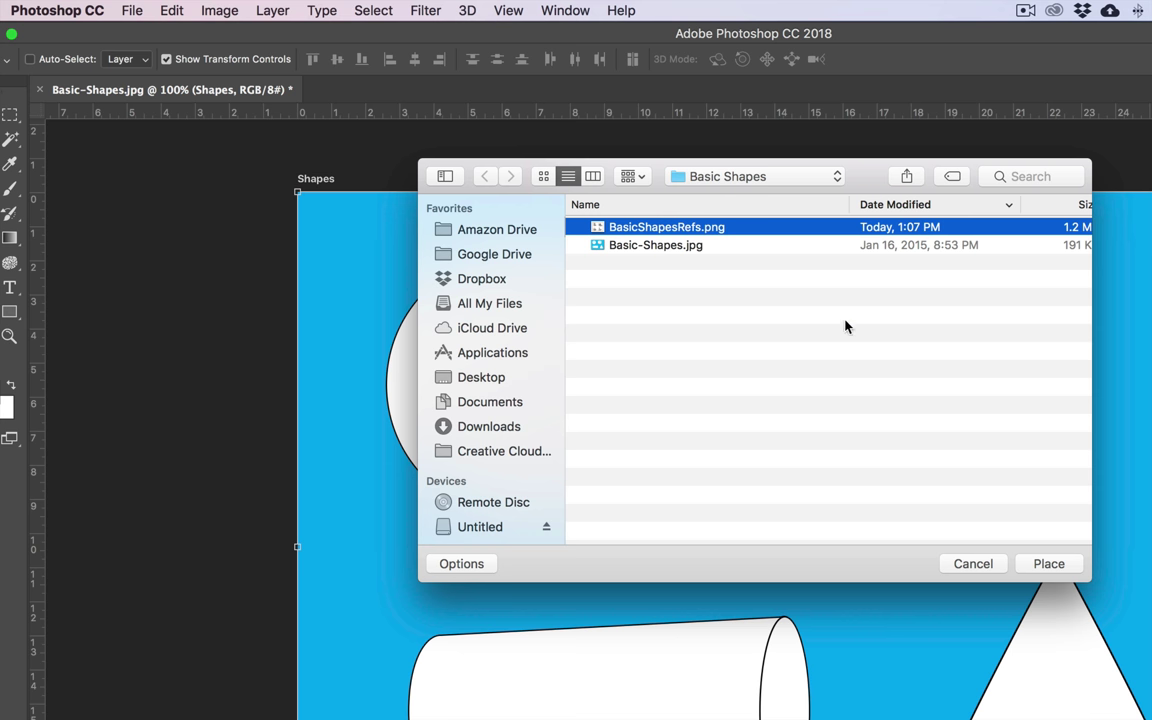
{"action": "left_click", "coordinate": [1049, 565]}
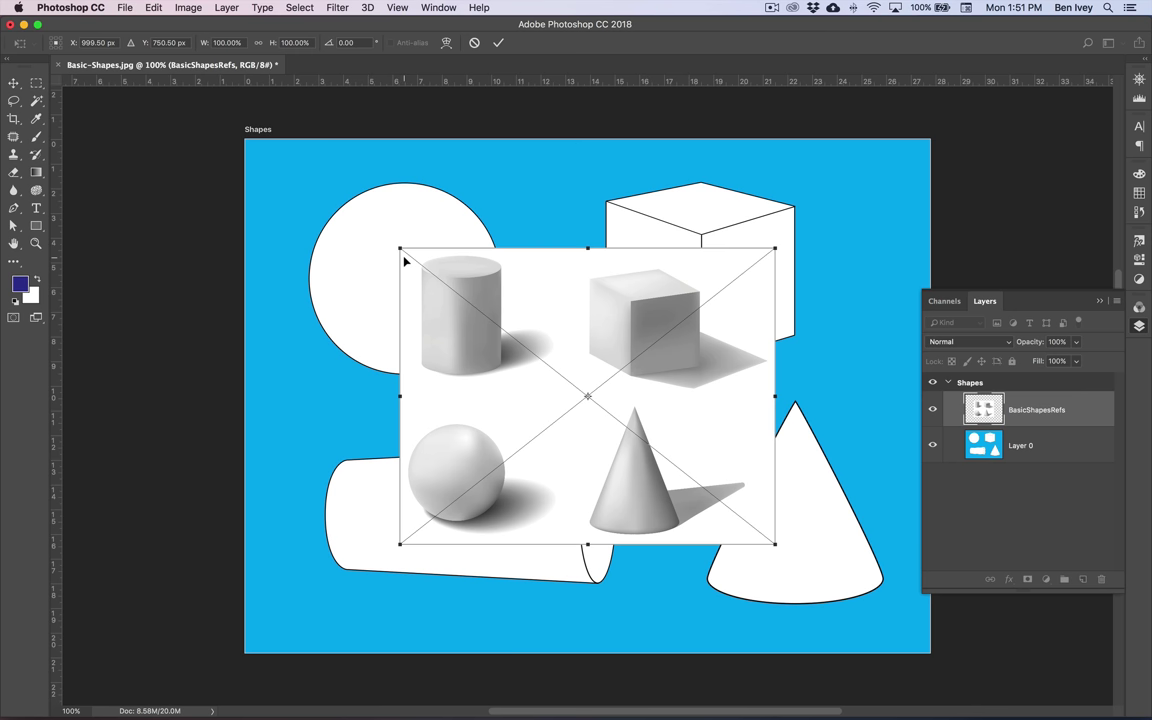
{"action": "left_click_drag", "start_coordinate": [397, 244], "coordinate": [326, 188]}
{"action": "left_click_drag", "start_coordinate": [773, 545], "coordinate": [840, 596]}
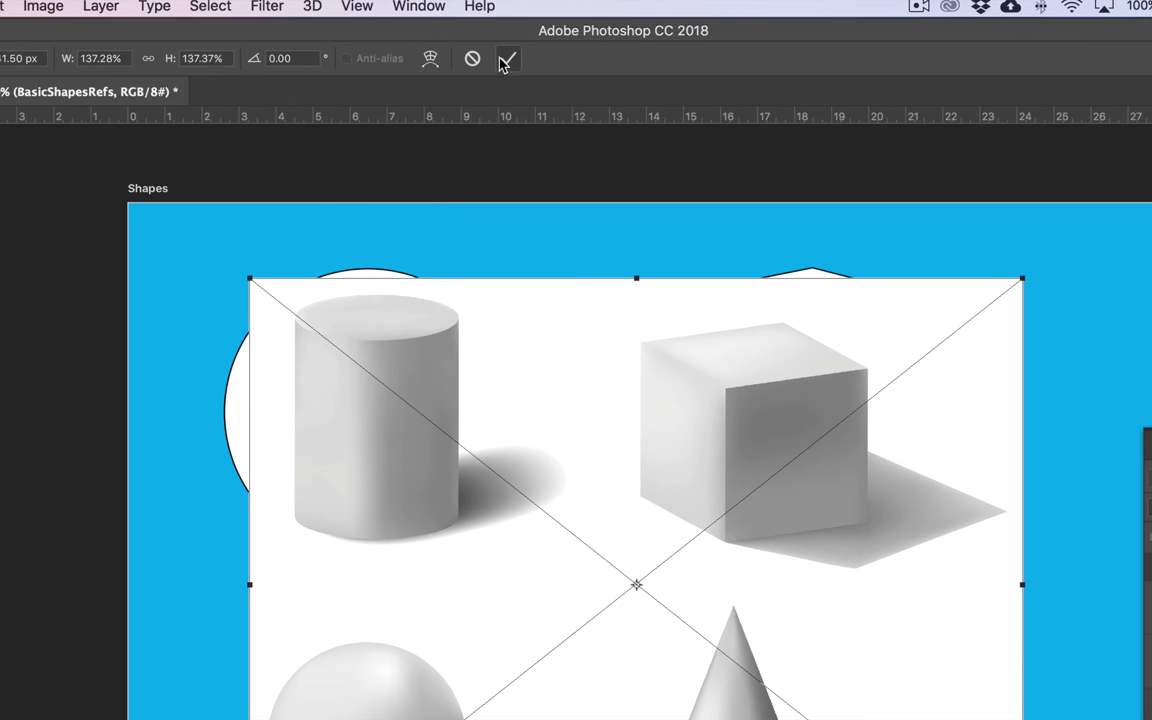
{"action": "left_click", "coordinate": [510, 59]}
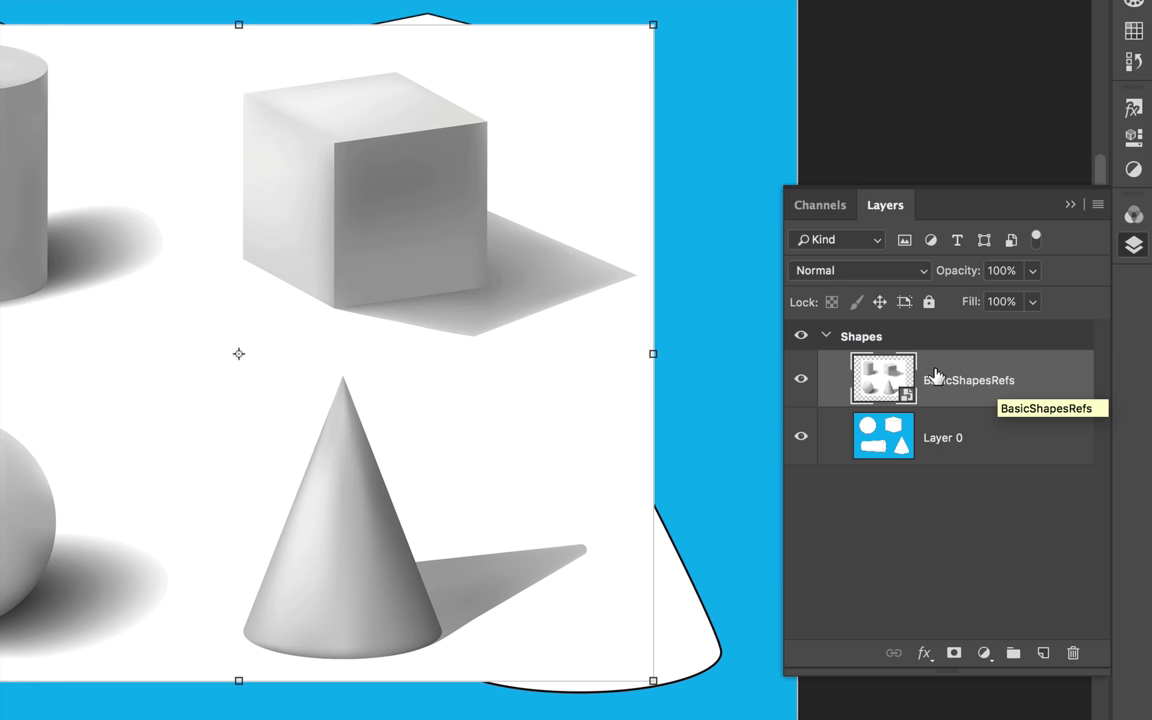
Step: Create an artboard named "Shapes Ref" from the BasicShapesRefs layer at 1506 x 1191 px
{"action": "left_click", "coordinate": [1097, 204]}
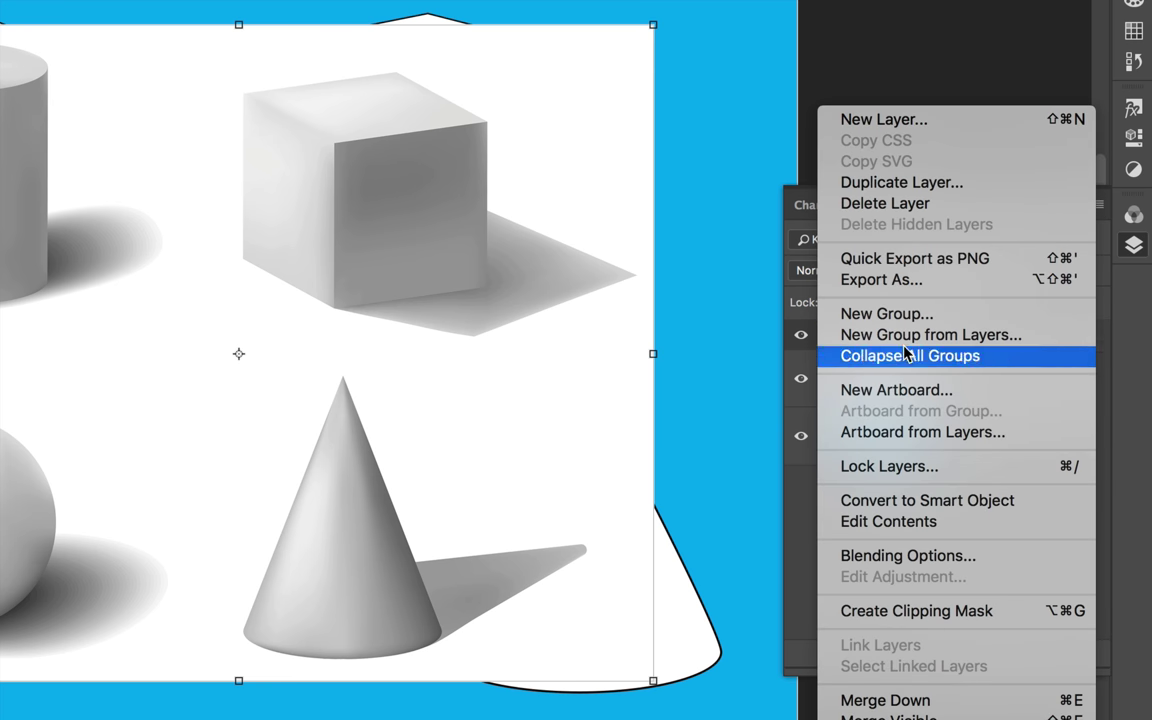
{"action": "left_click", "coordinate": [975, 436]}
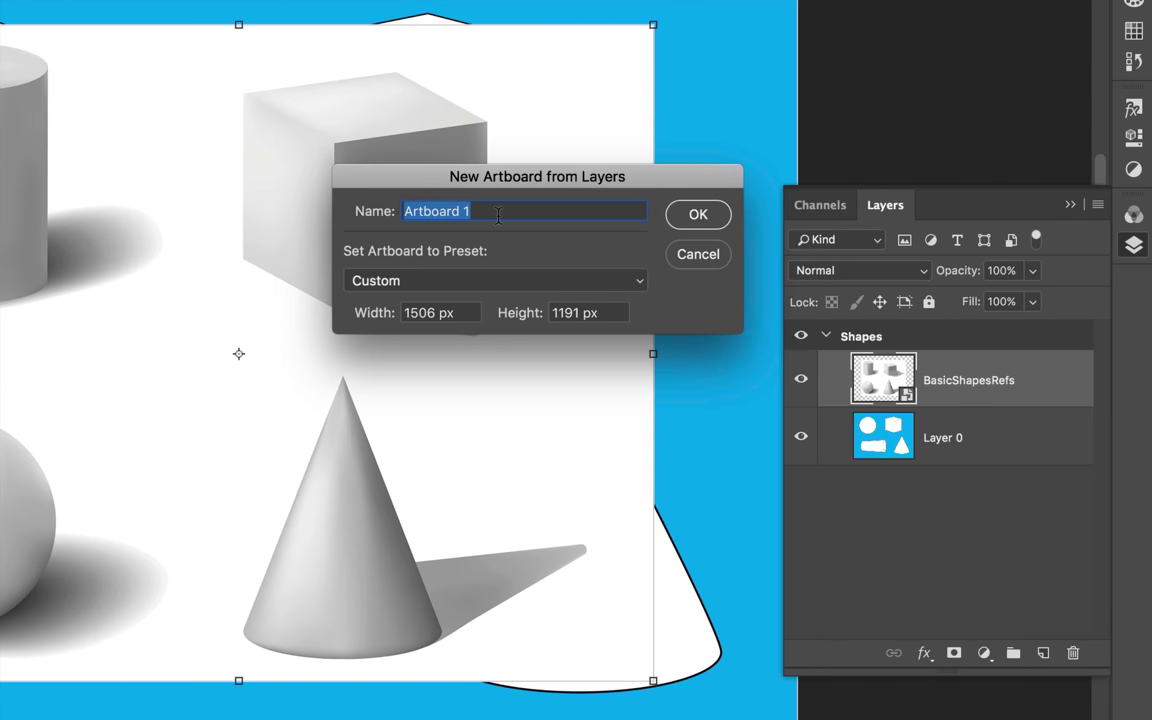
{"action": "type", "text": "S"}
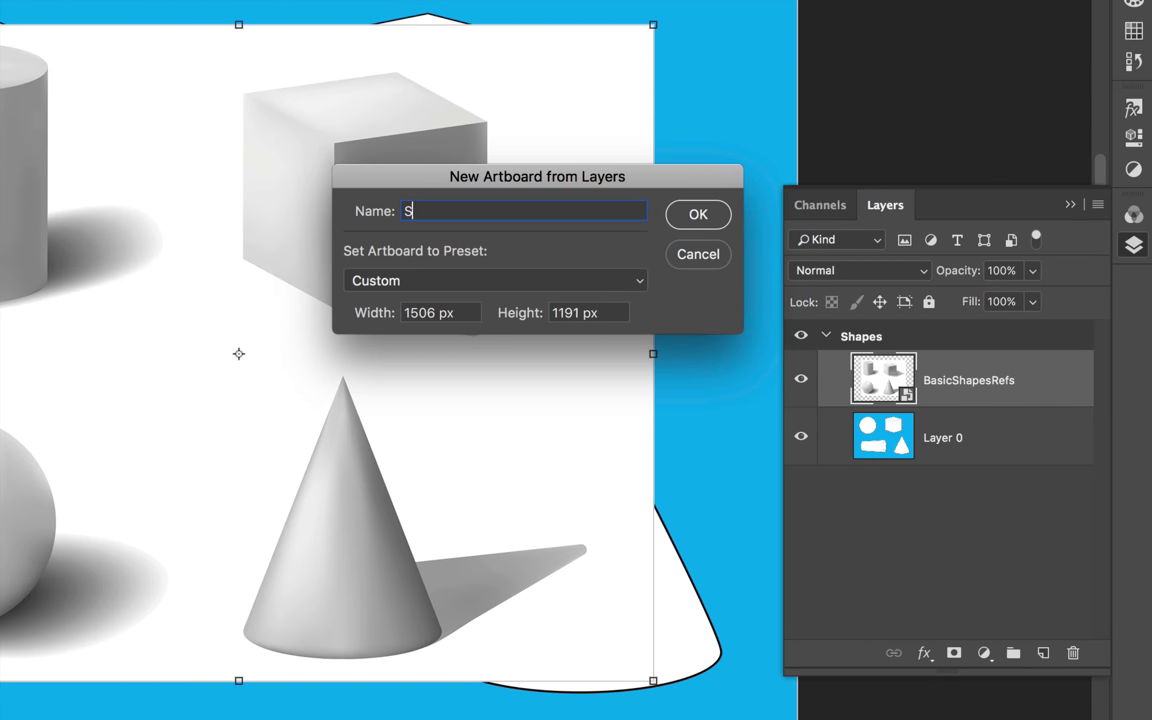
{"action": "type", "text": "hapes Ref"}
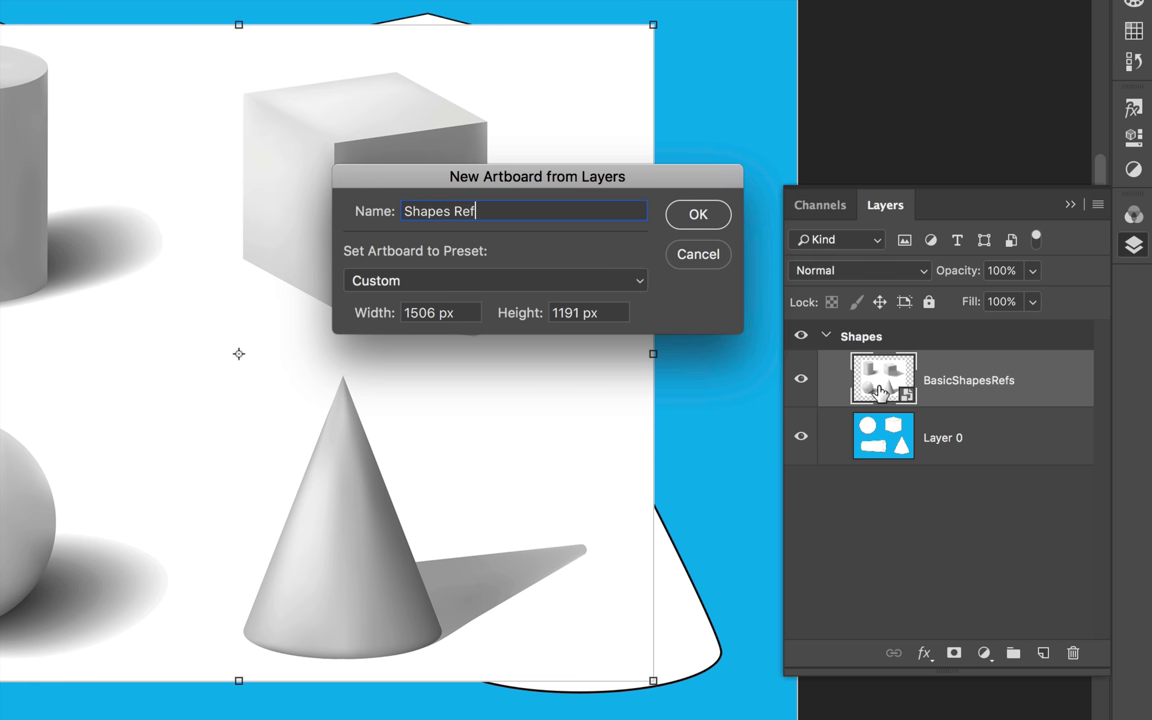
{"action": "left_click", "coordinate": [698, 214]}
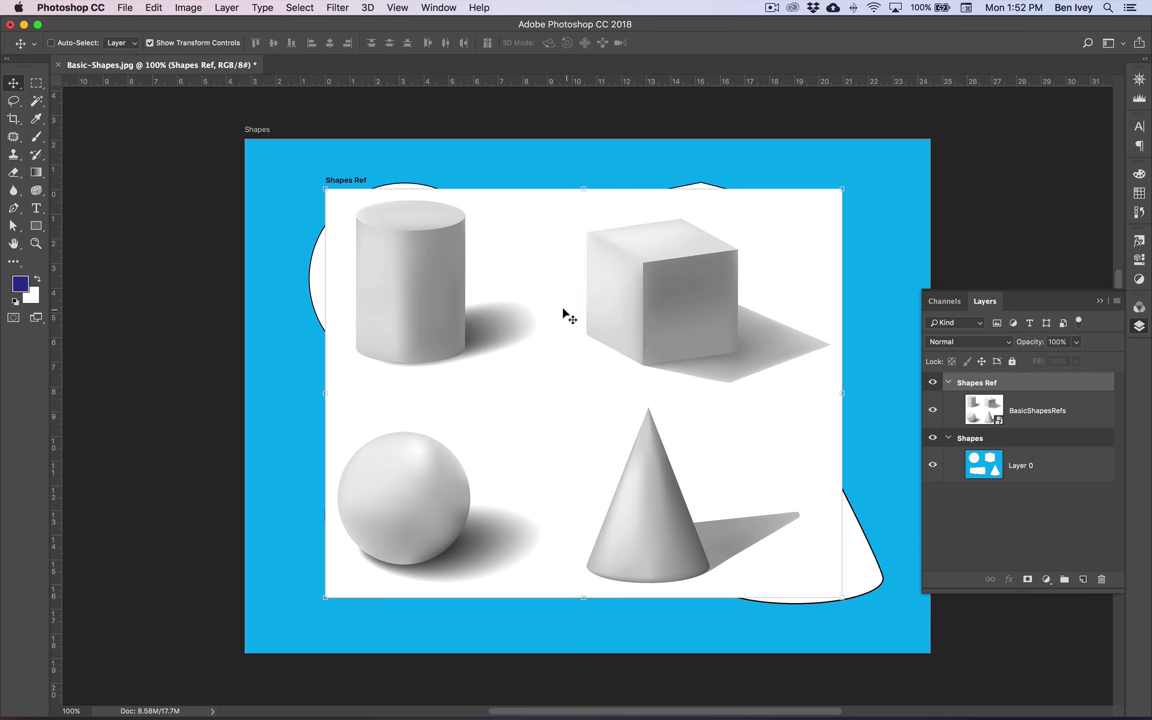
Step: Move the Shapes Ref artboard off the Shapes artboard to the empty canvas area on its right side
{"action": "left_click_drag", "start_coordinate": [524, 305], "coordinate": [1068, 220]}
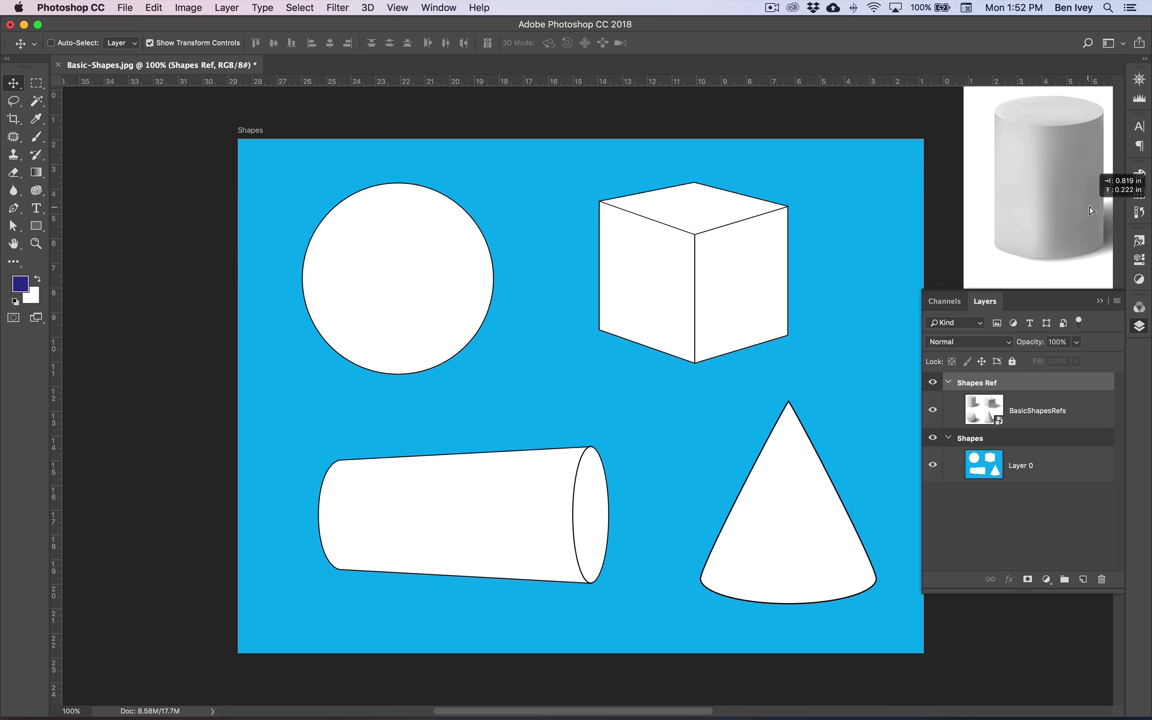
{"action": "scroll", "coordinate": [628, 346], "scroll_direction": "right", "scroll_amount": 5}
{"action": "scroll", "coordinate": [628, 346], "scroll_direction": "right", "scroll_amount": 3}
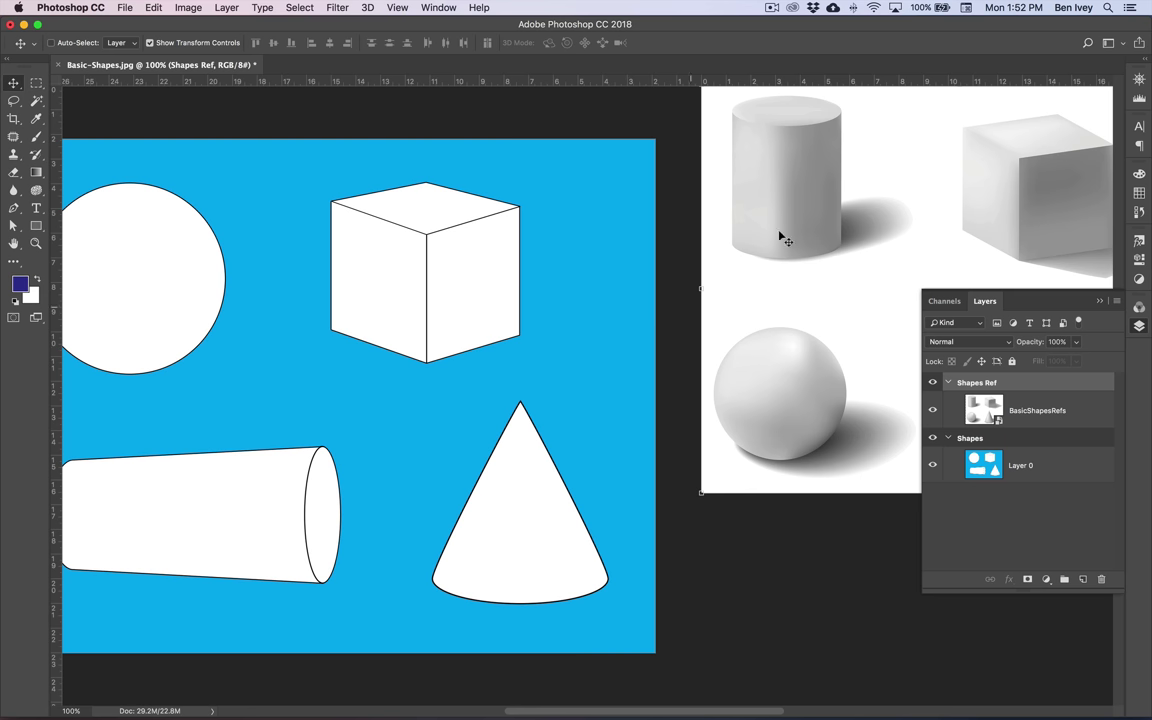
{"action": "scroll", "coordinate": [280, 305], "scroll_direction": "left", "scroll_amount": 4}
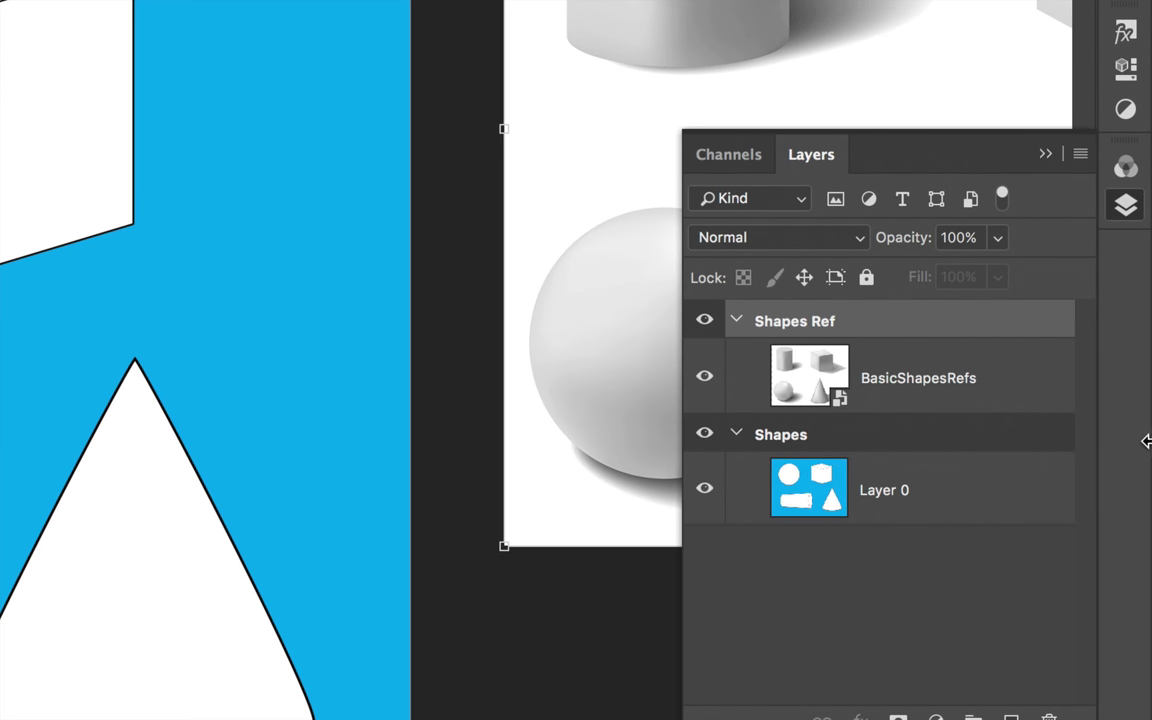
Step: Collapse and fully lock the Shapes Ref artboard, and make Layer 0 in the Shapes artboard active
{"action": "left_click", "coordinate": [735, 322]}
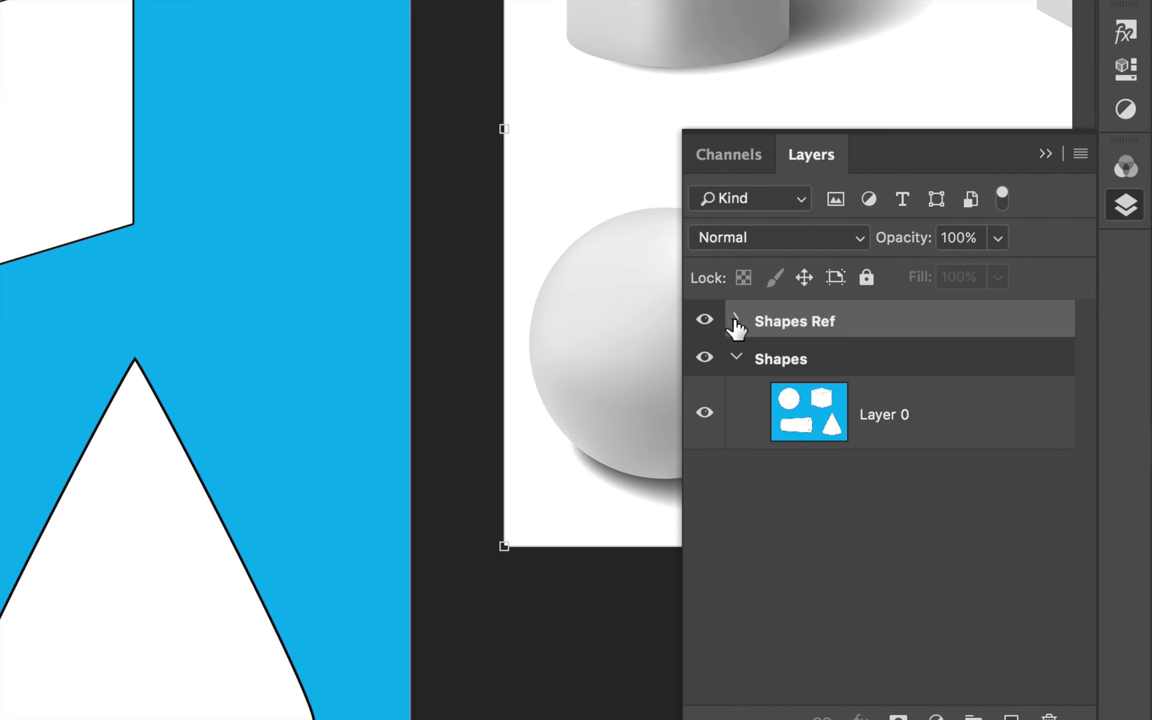
{"action": "left_click", "coordinate": [867, 280]}
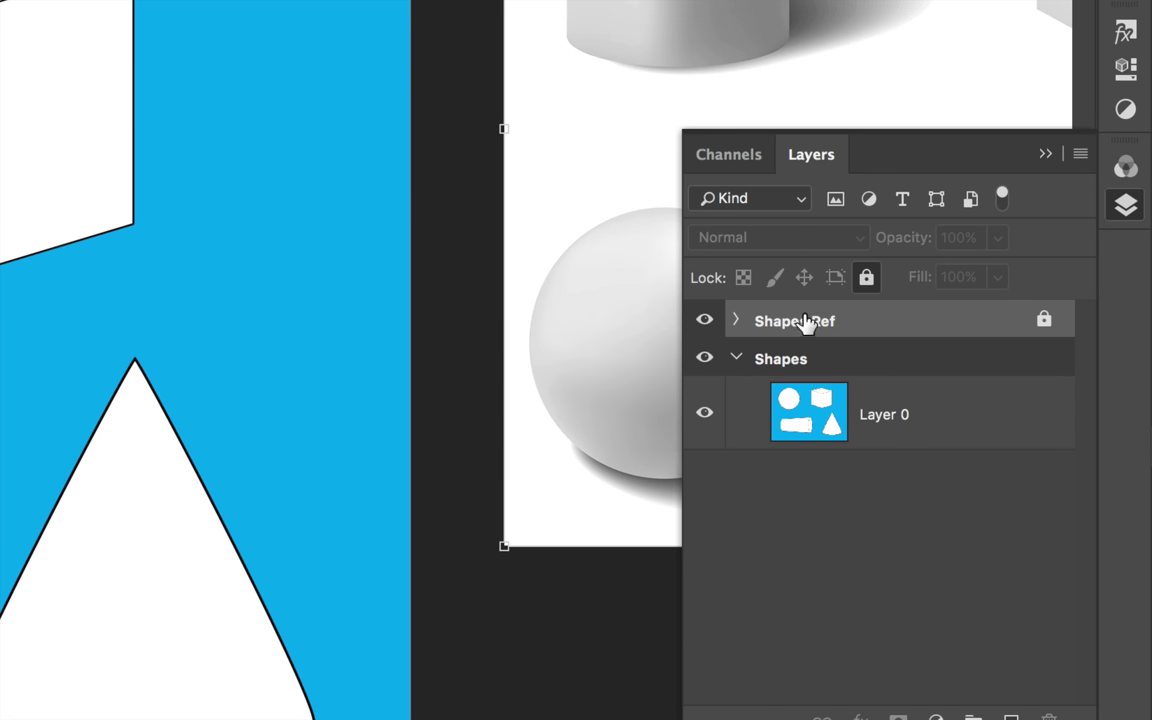
{"action": "left_click", "coordinate": [926, 420]}
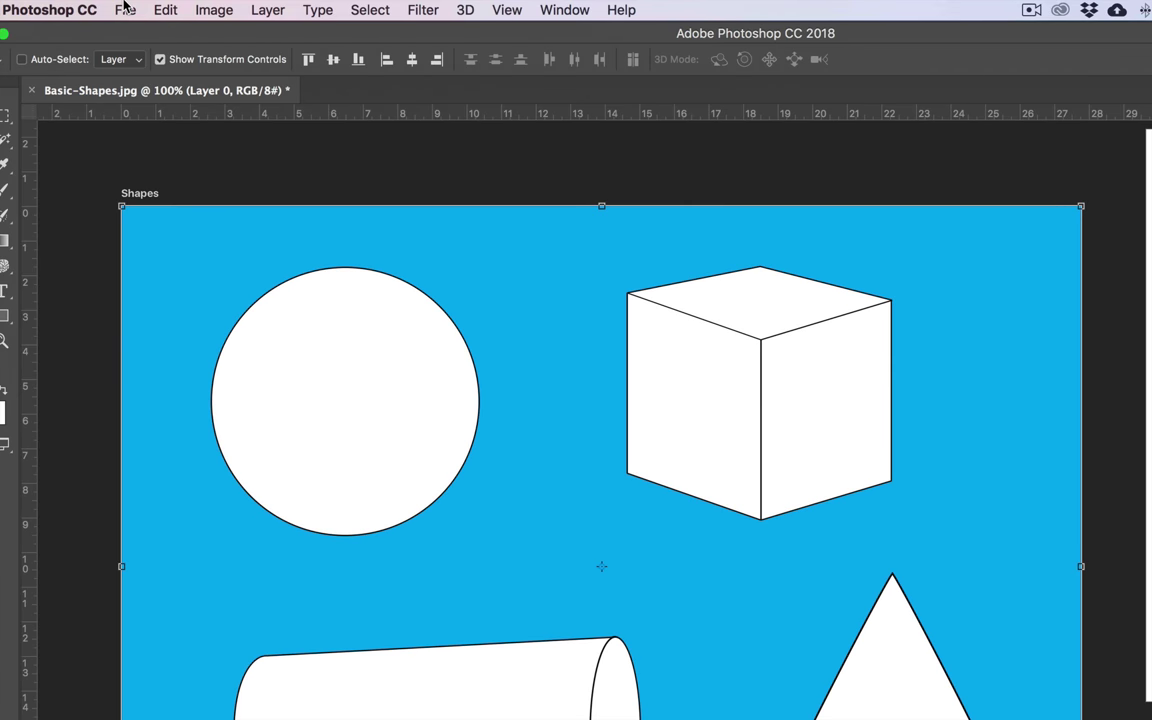
Step: Save the document as a Photoshop file in the Basic Shapes folder, named Basic-Shapes-Gray- plus the artist's name, keeping layers and maximum compatibility
{"action": "left_click", "coordinate": [124, 7]}
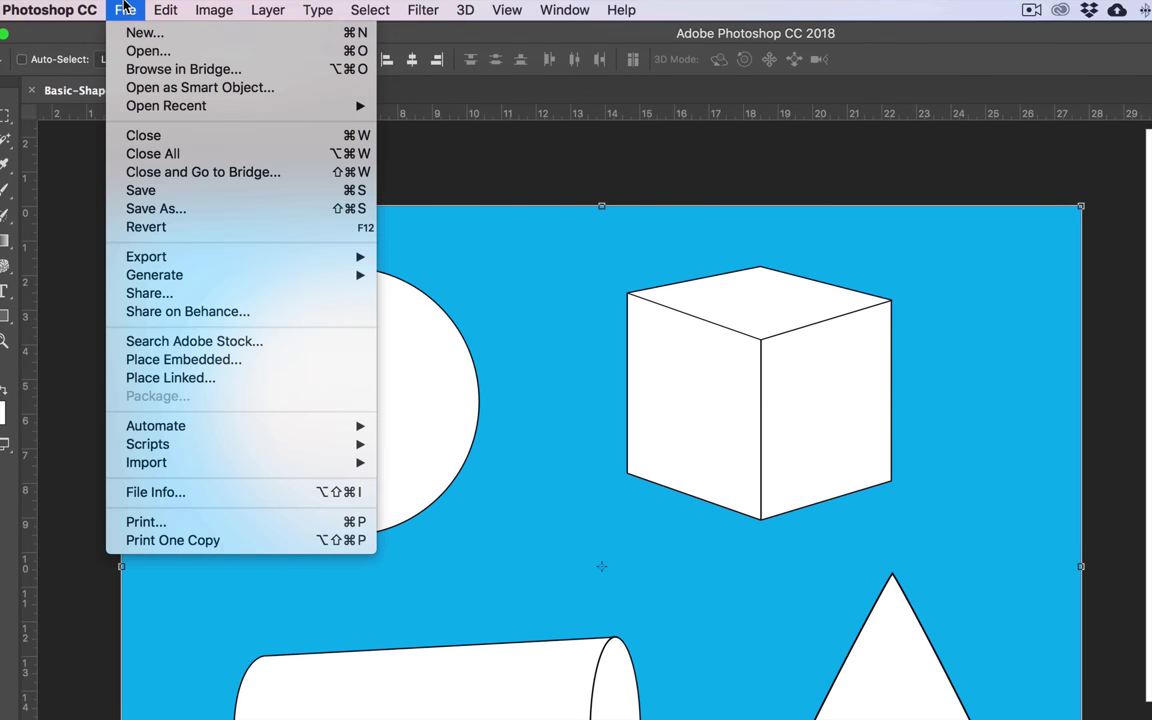
{"action": "left_click", "coordinate": [240, 220]}
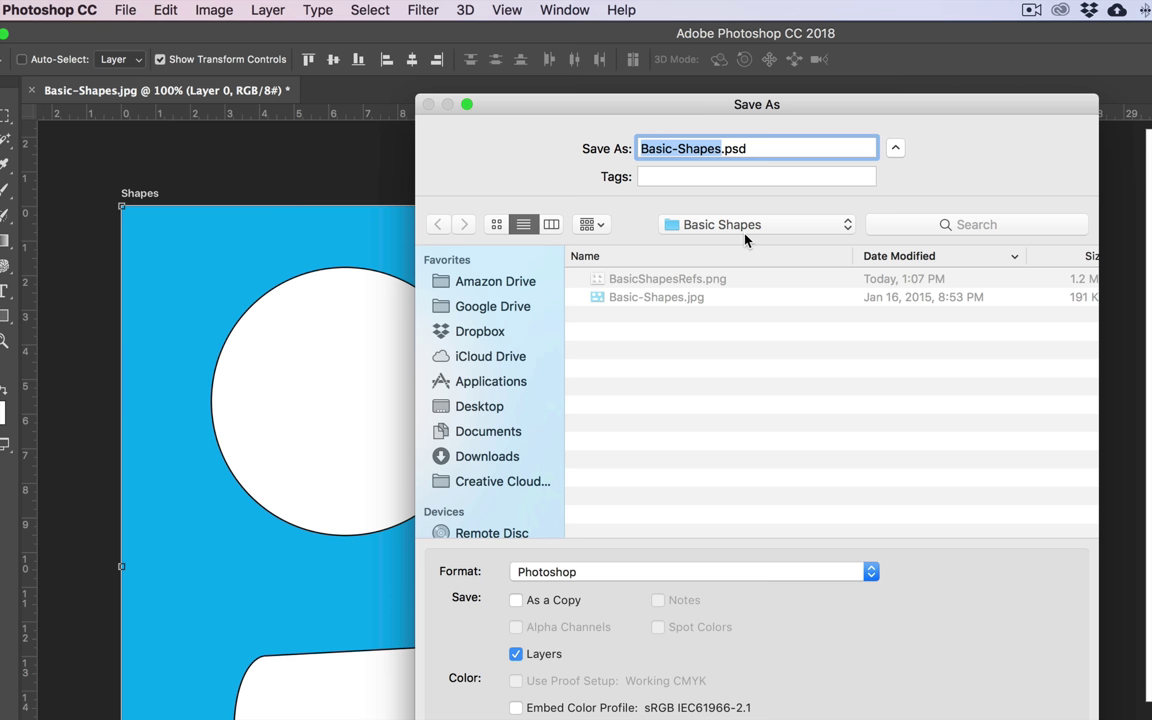
{"action": "left_click", "coordinate": [745, 226]}
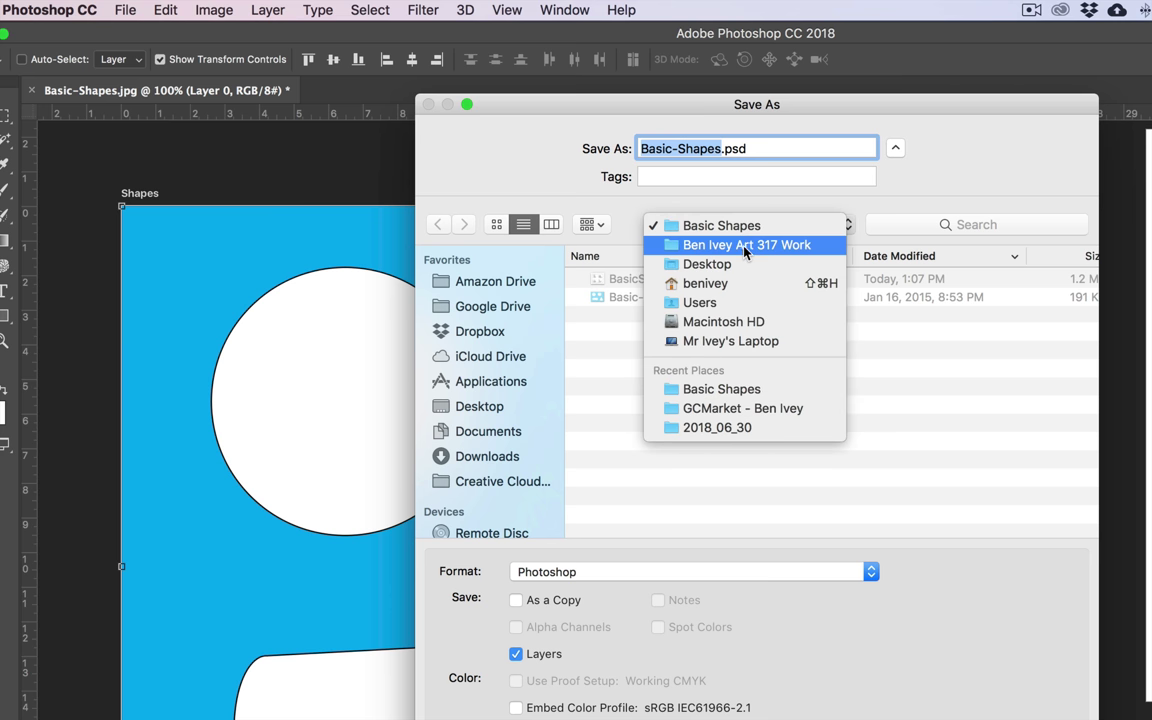
{"action": "left_click", "coordinate": [825, 222]}
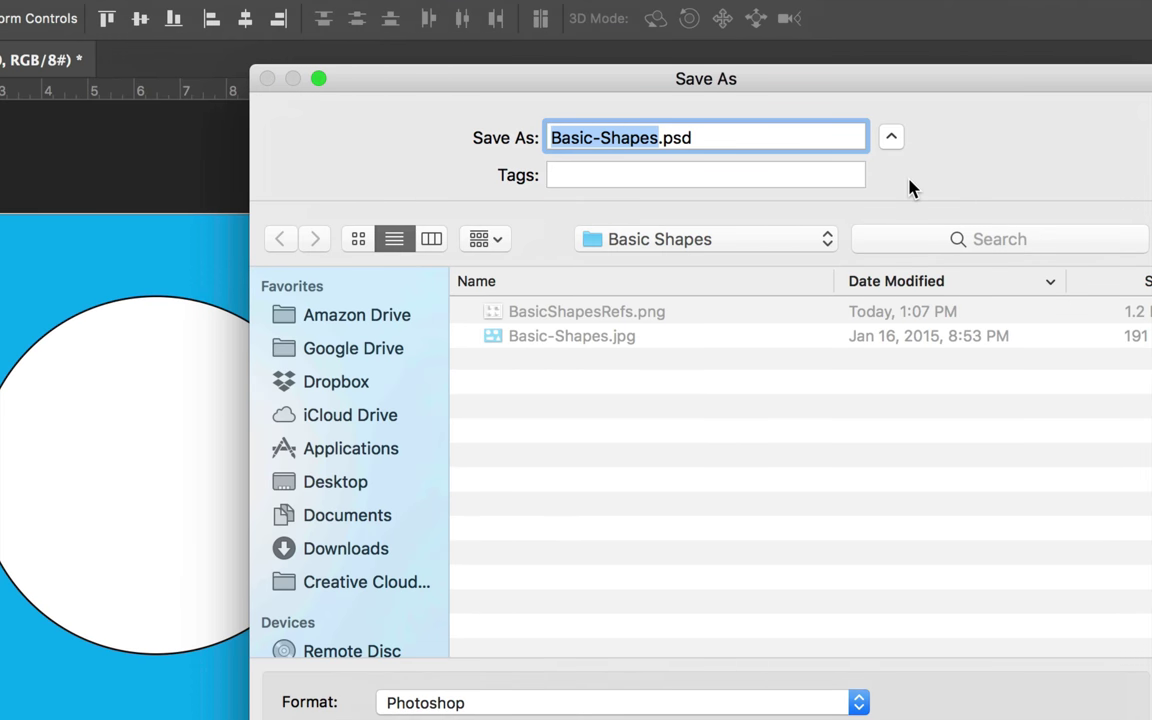
{"action": "key", "text": "Right"}
{"action": "type", "text": "-"}
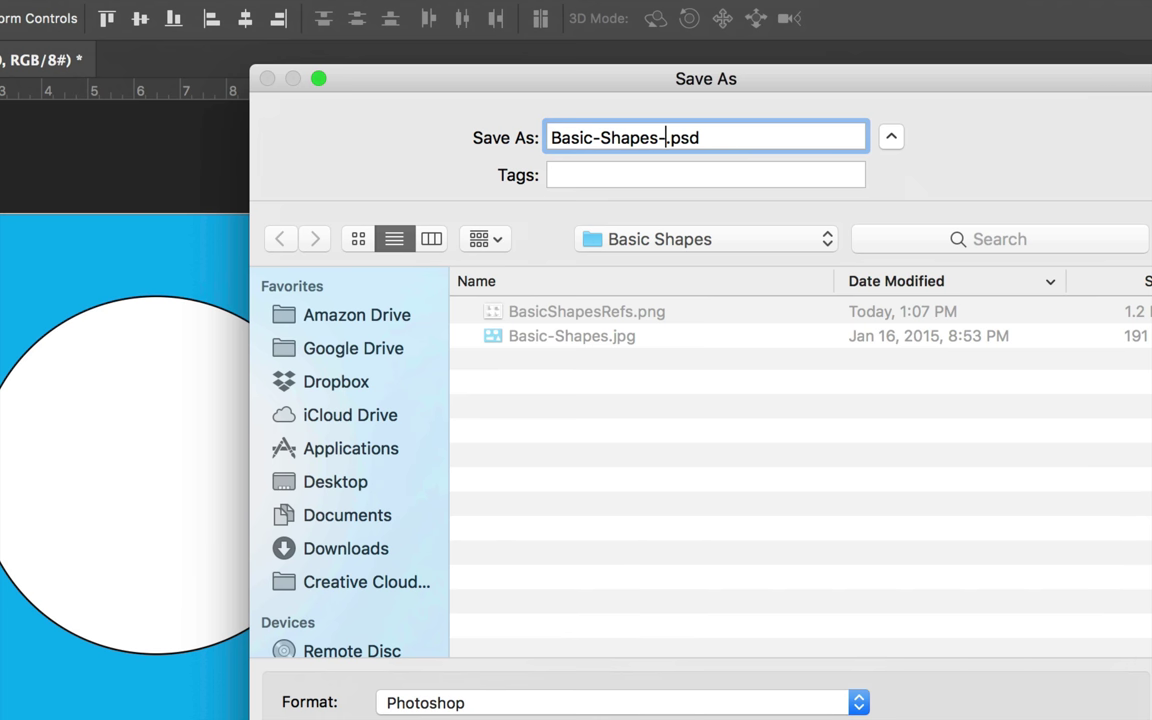
{"action": "type", "text": "Gray"}
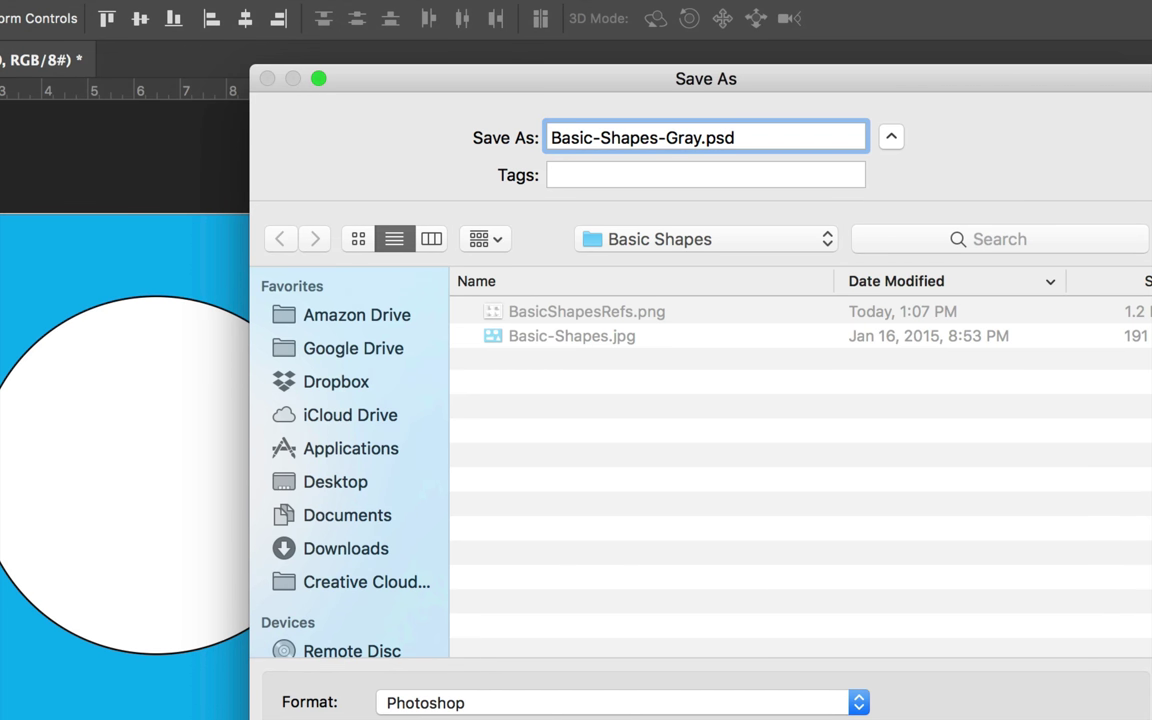
{"action": "type", "text": "-BenIvey"}
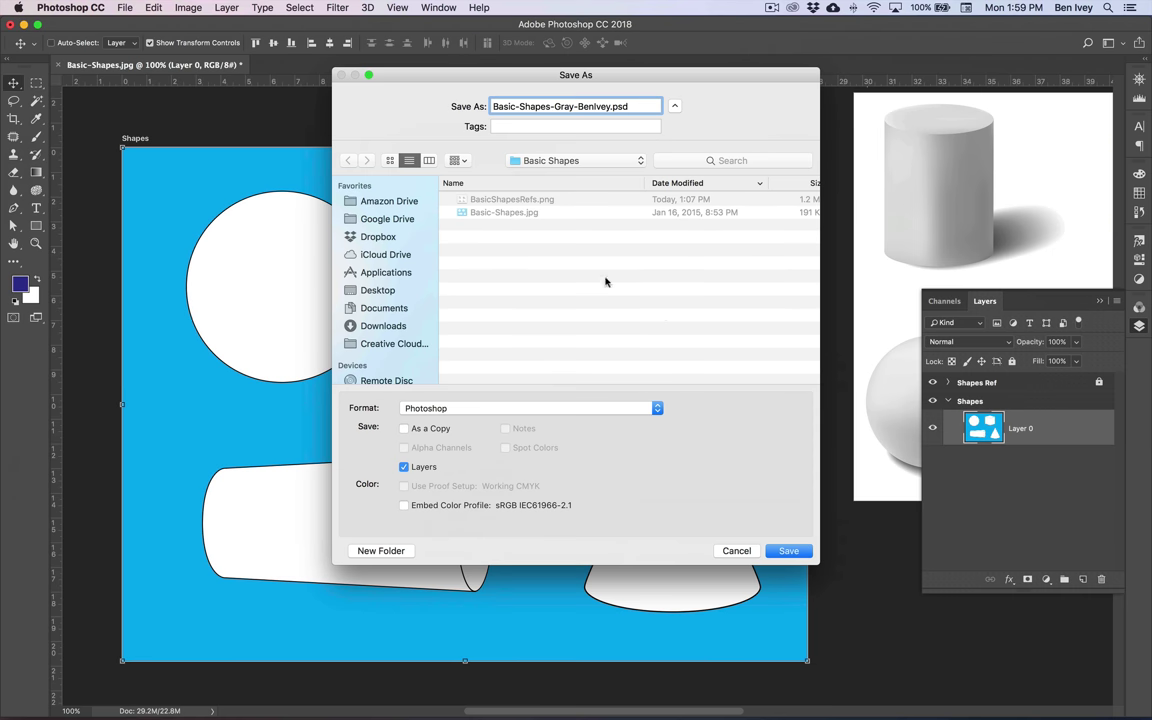
{"action": "left_click", "coordinate": [789, 550]}
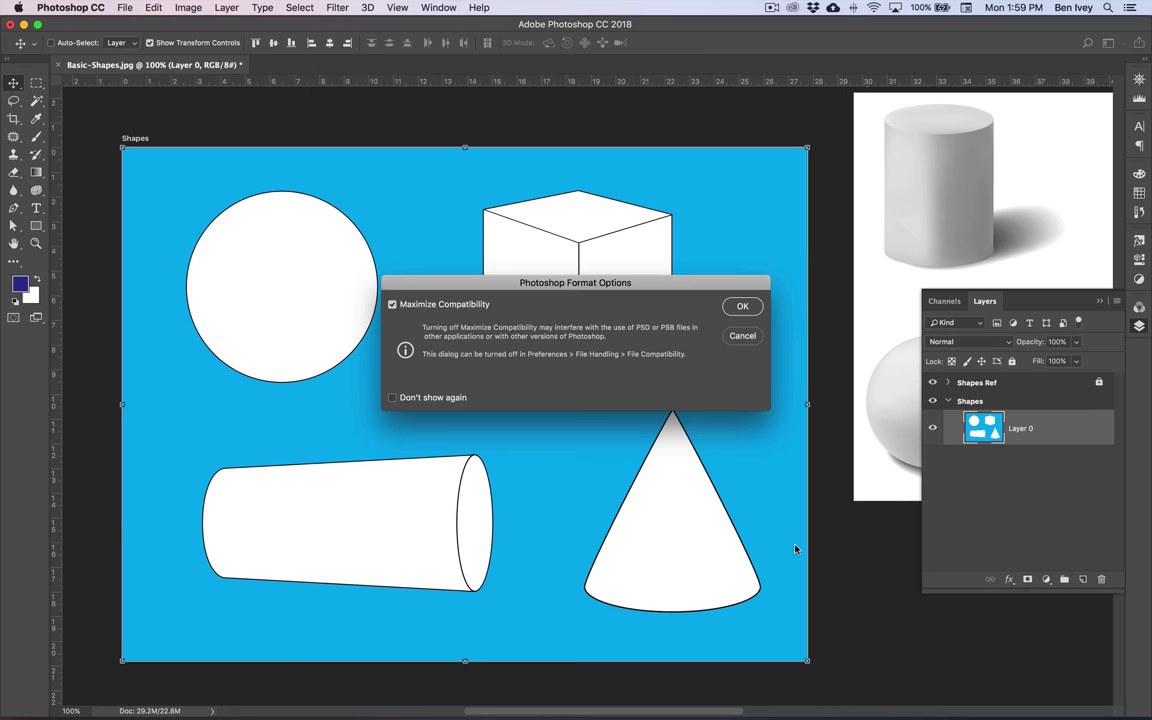
{"action": "left_click", "coordinate": [742, 306]}
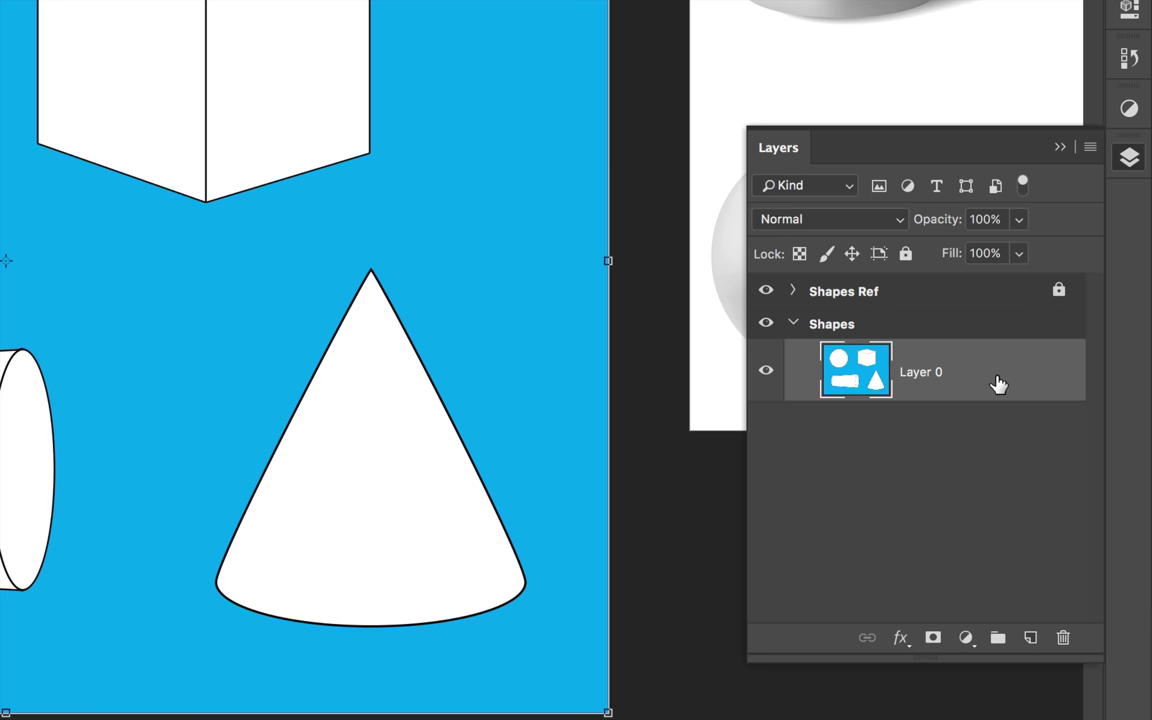
Step: Add a new layer named "Base Sphere" above Layer 0 in the Shapes artboard
{"action": "left_click", "coordinate": [1030, 638]}
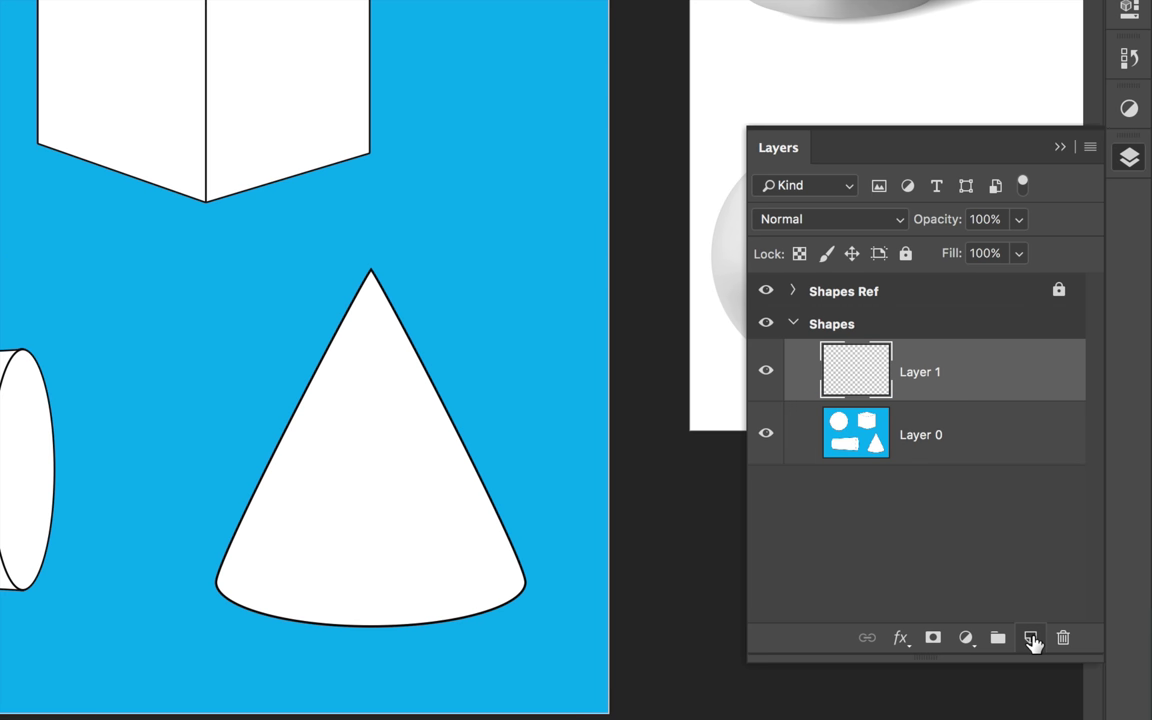
{"action": "double_click", "coordinate": [918, 372]}
{"action": "type", "text": "Base Shp"}
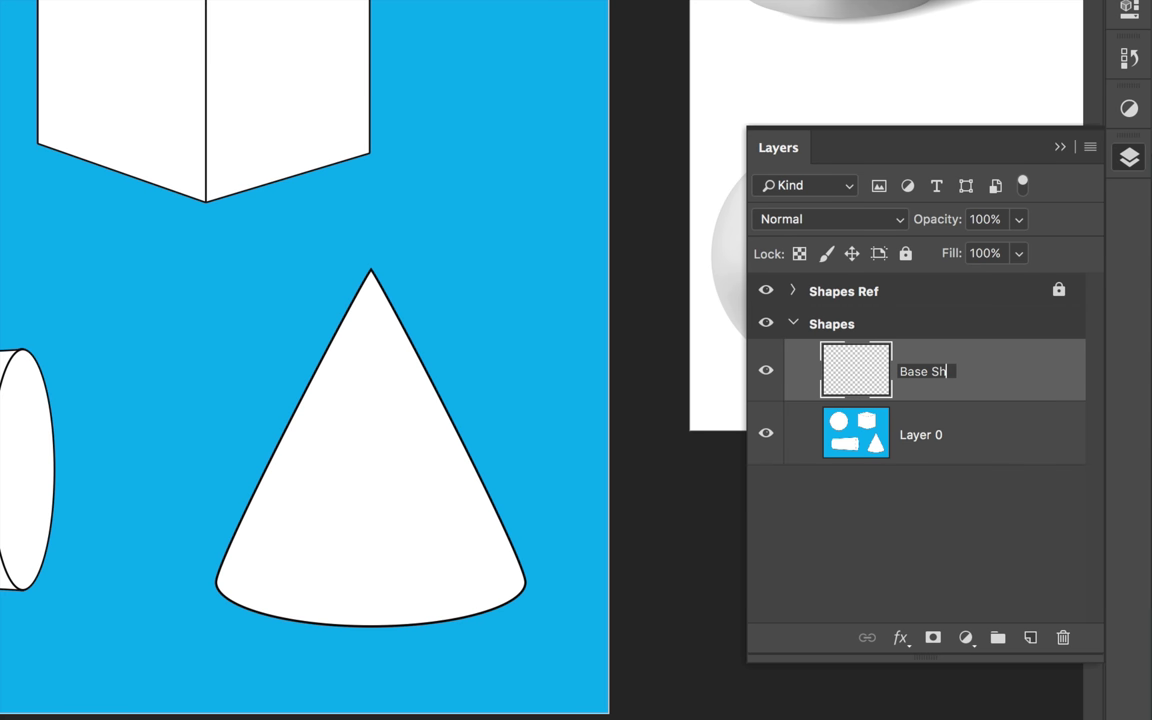
{"action": "type", "text": "here"}
{"action": "key", "text": "Return"}
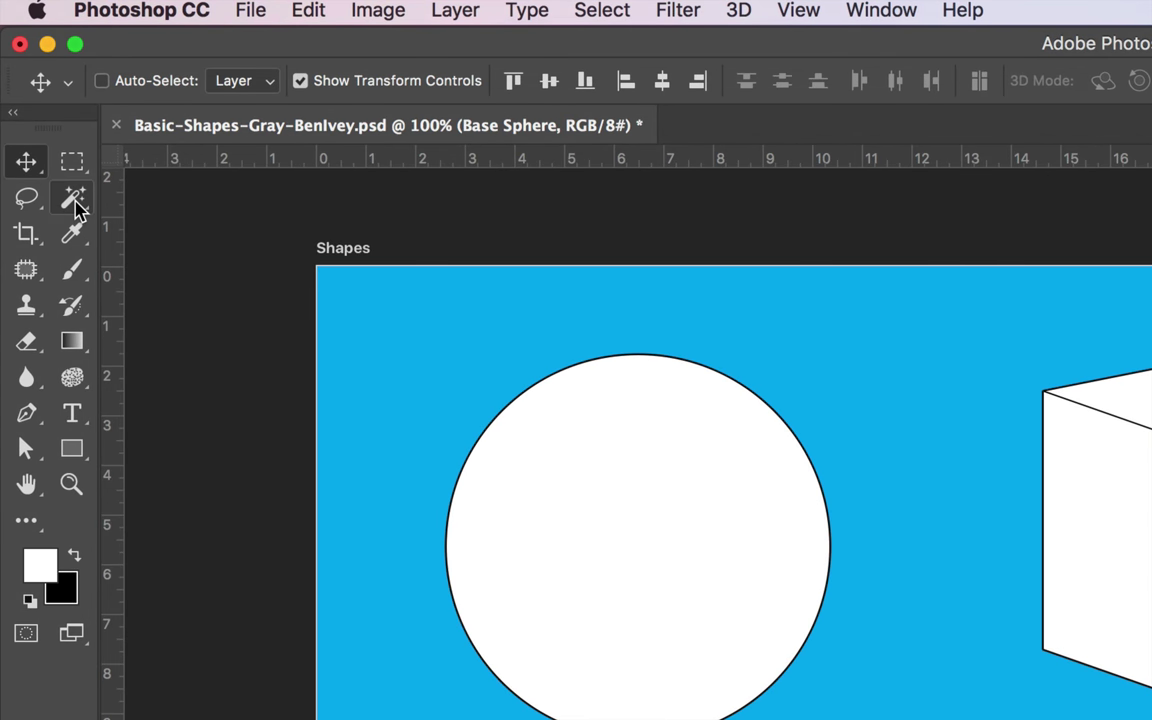
Step: Select the white interior of the circle with the Magic Wand tool
{"action": "left_click", "coordinate": [78, 205]}
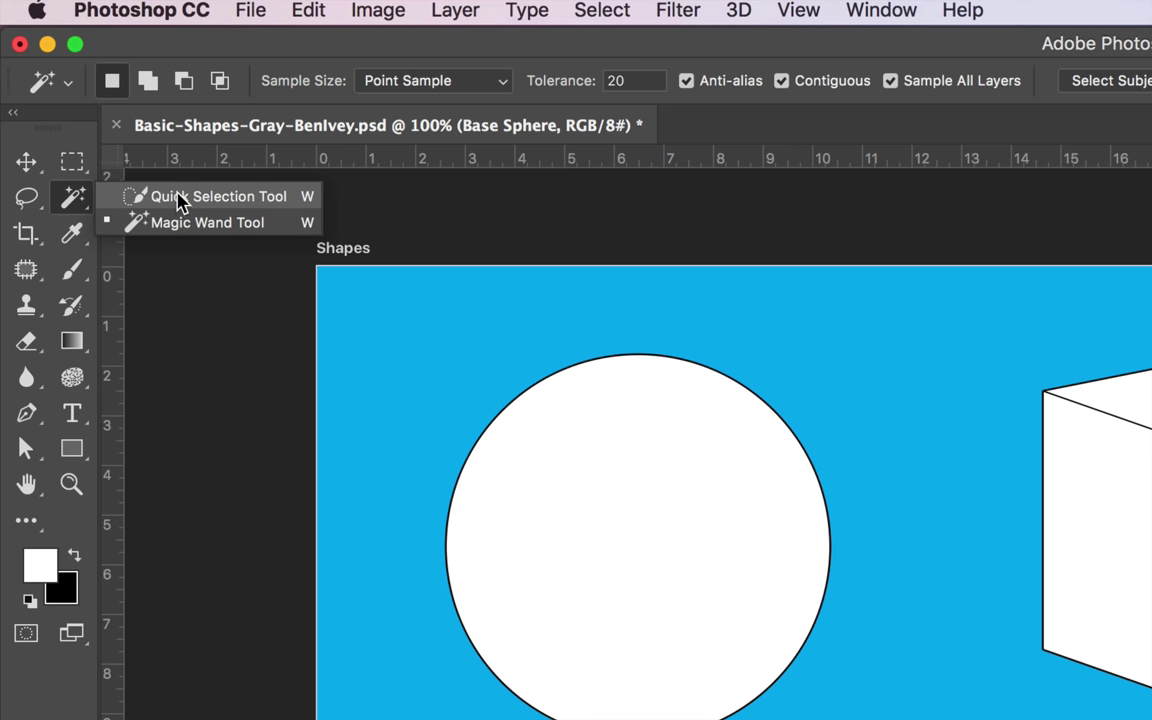
{"action": "left_click", "coordinate": [180, 224]}
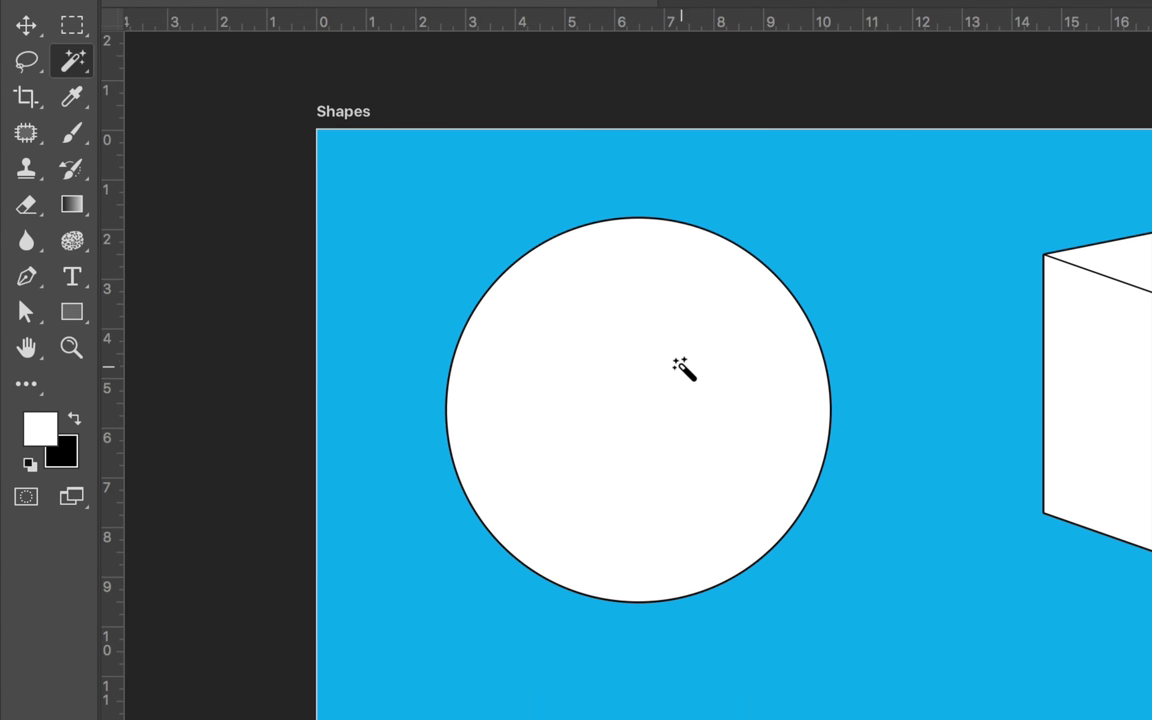
{"action": "left_click", "coordinate": [609, 378]}
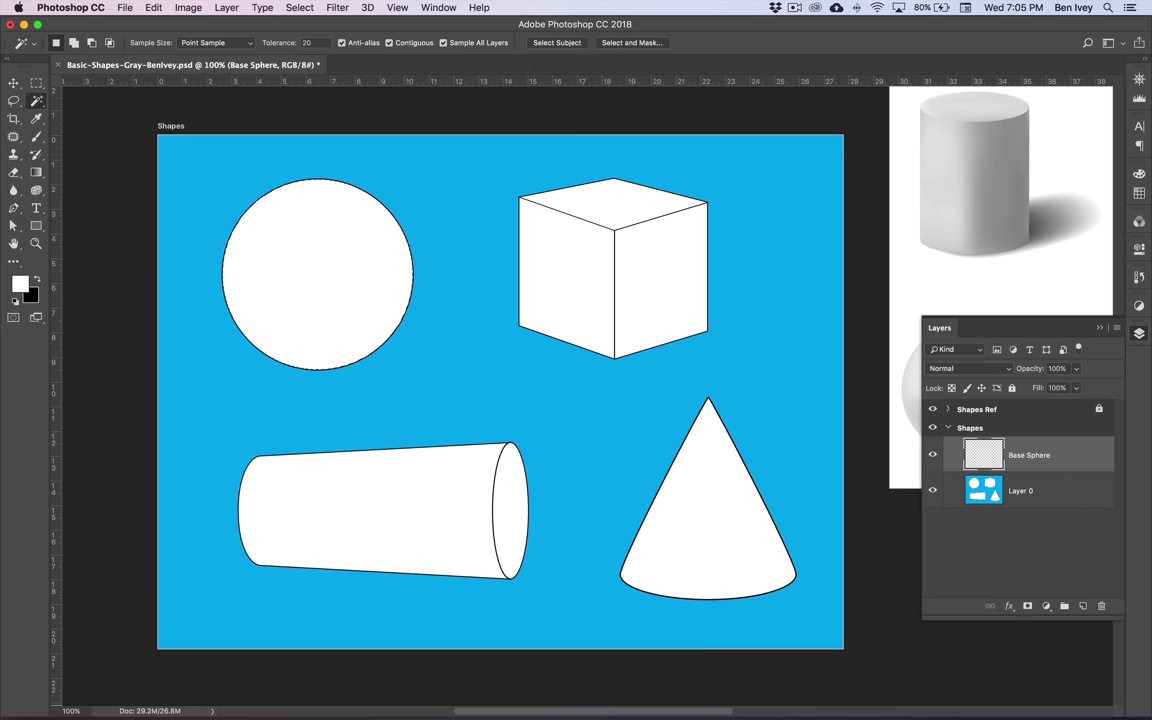
Step: Fill the selected circle with 50% Gray on the Base Sphere layer in Normal mode at 100% opacity, and deselect it
{"action": "left_click", "coordinate": [153, 7]}
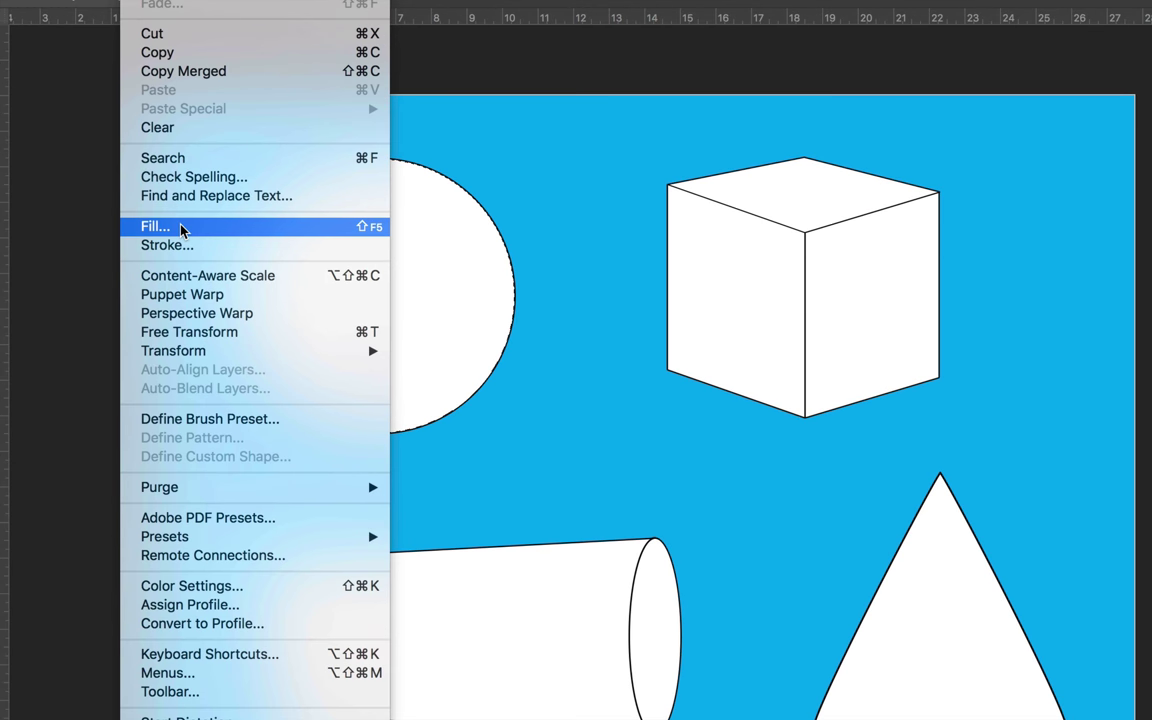
{"action": "left_click", "coordinate": [181, 231]}
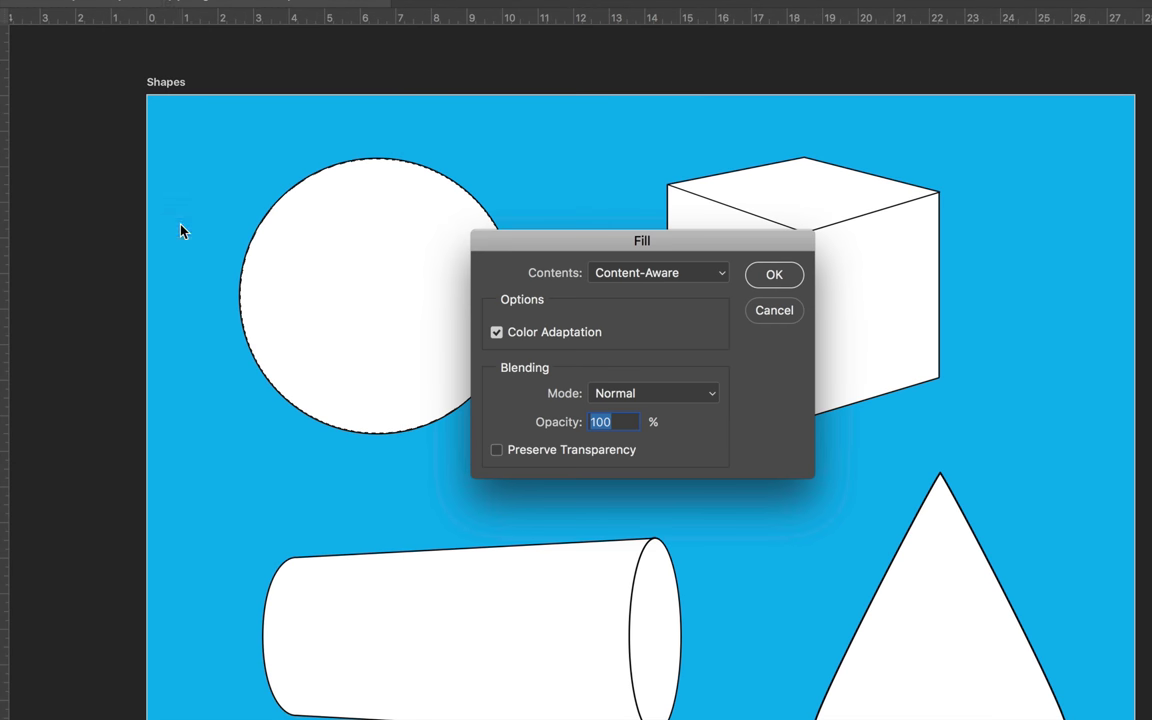
{"action": "left_click_drag", "start_coordinate": [510, 252], "coordinate": [586, 188]}
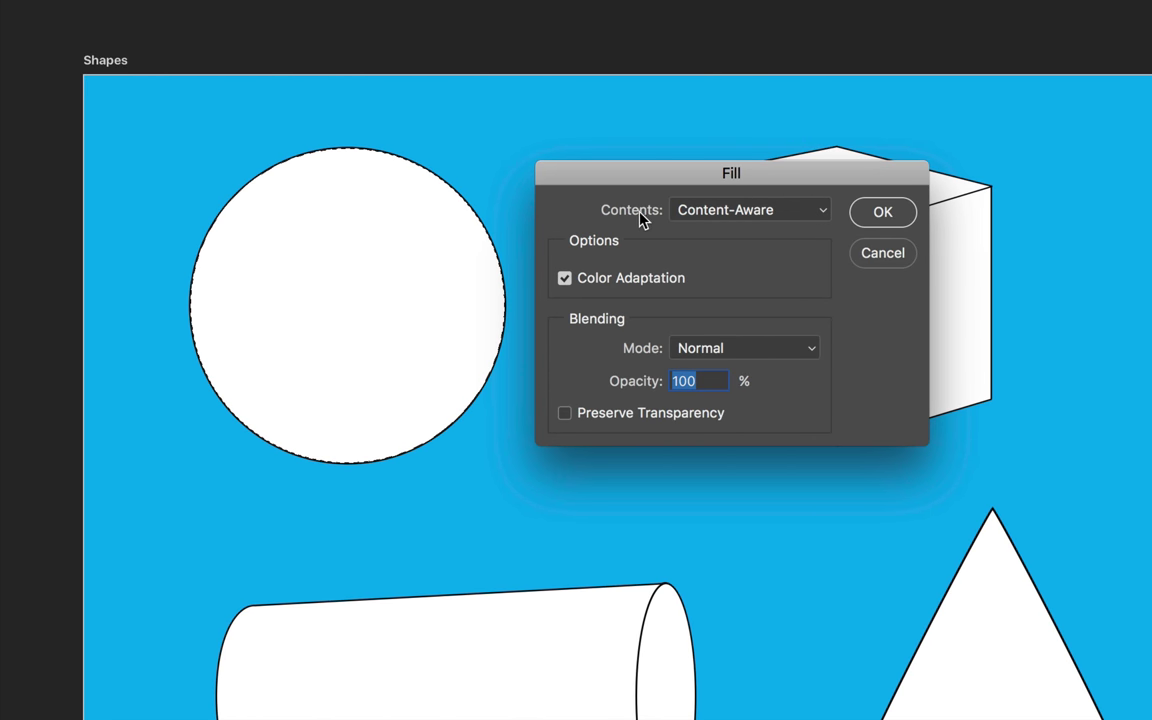
{"action": "left_click", "coordinate": [720, 224]}
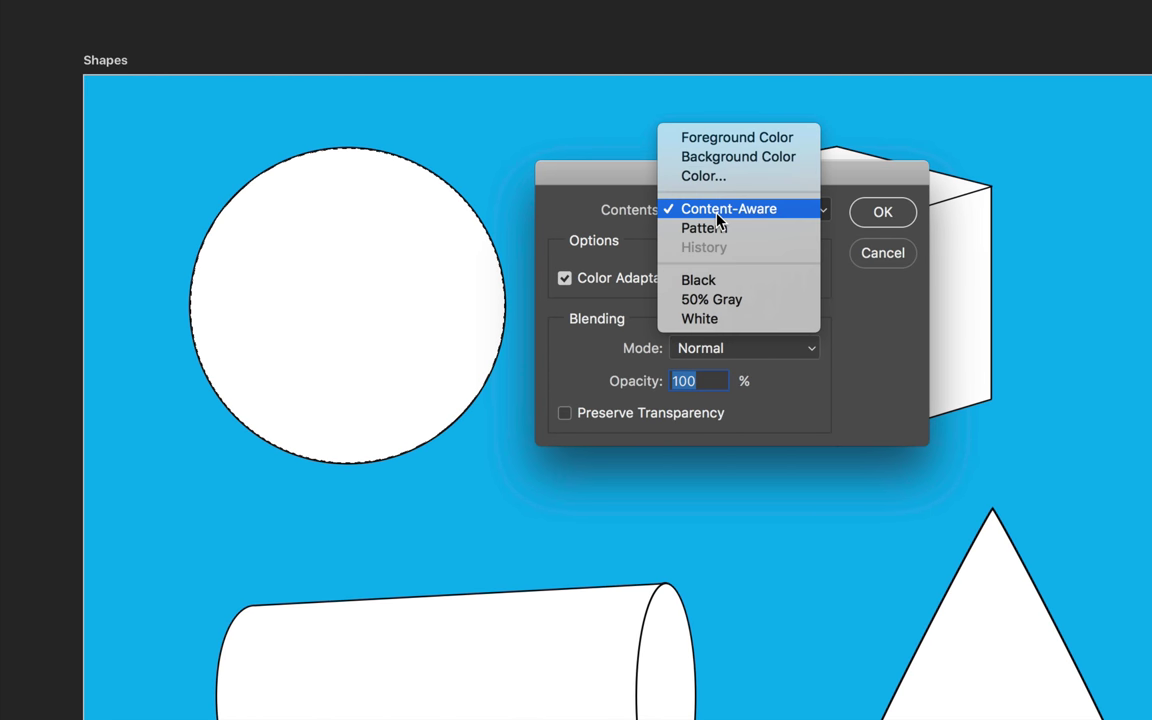
{"action": "left_click", "coordinate": [752, 308]}
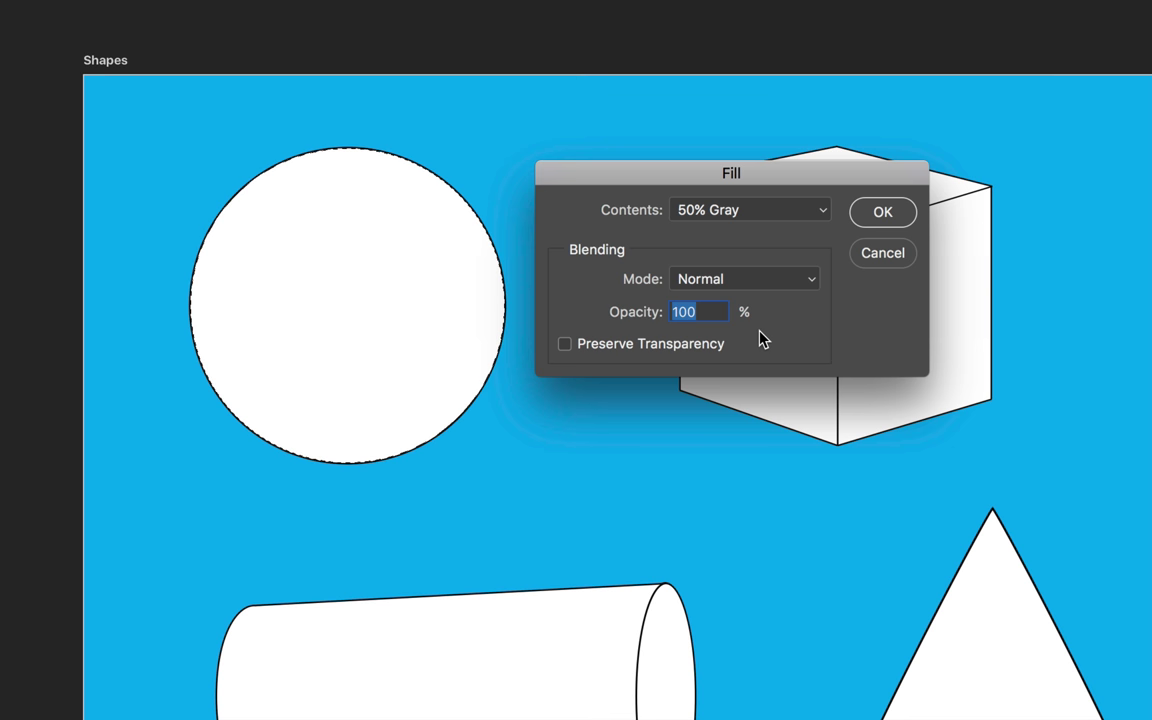
{"action": "left_click", "coordinate": [883, 213]}
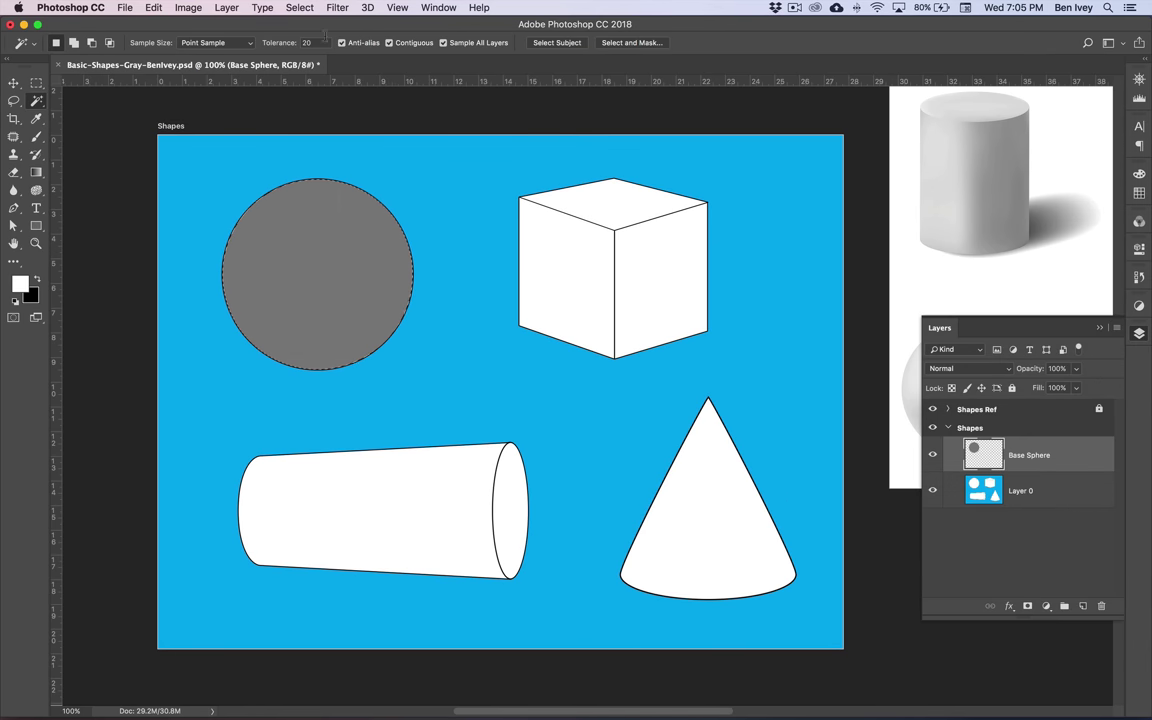
{"action": "left_click", "coordinate": [299, 7]}
{"action": "left_click", "coordinate": [314, 37]}
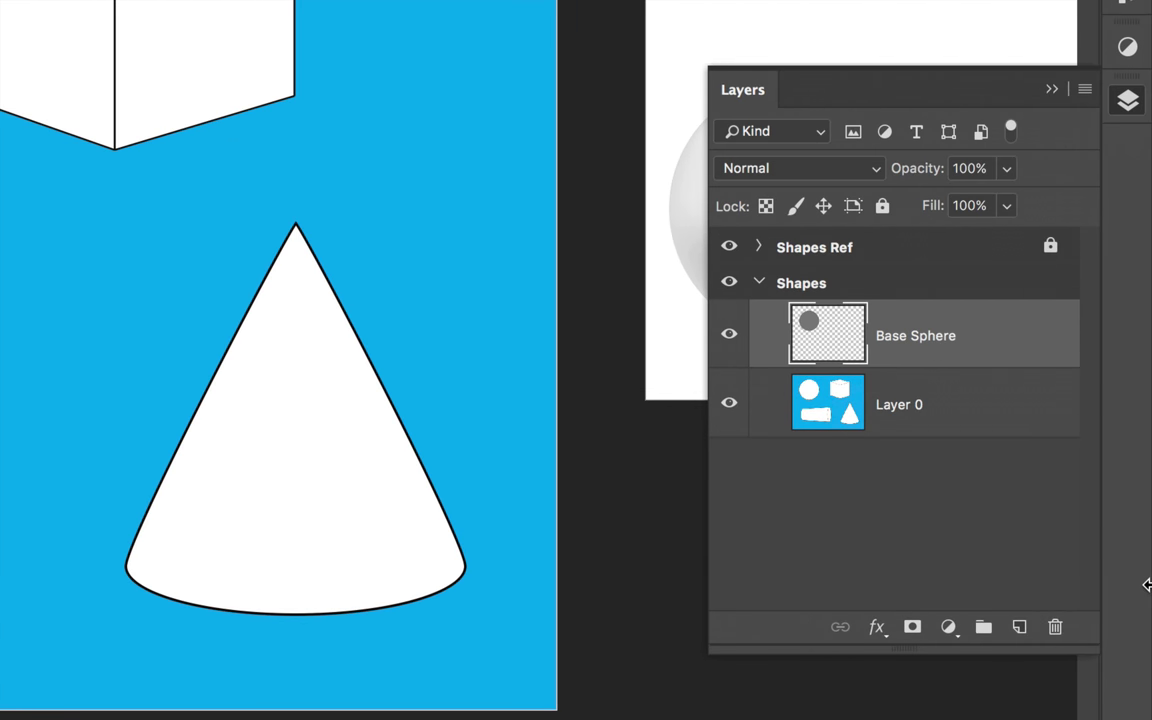
Step: Add a layer named "Sphere H&S" above Base Sphere and clip it to Base Sphere with a clipping mask
{"action": "left_click", "coordinate": [1020, 627]}
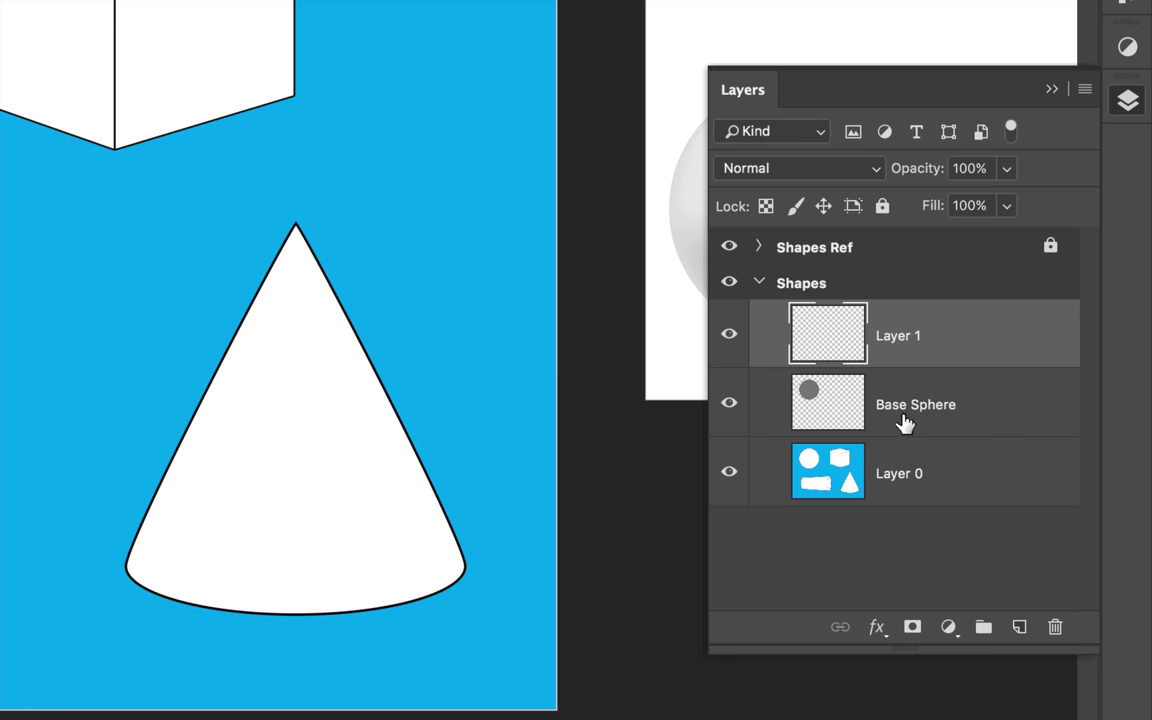
{"action": "double_click", "coordinate": [893, 335]}
{"action": "type", "text": "Sphere"}
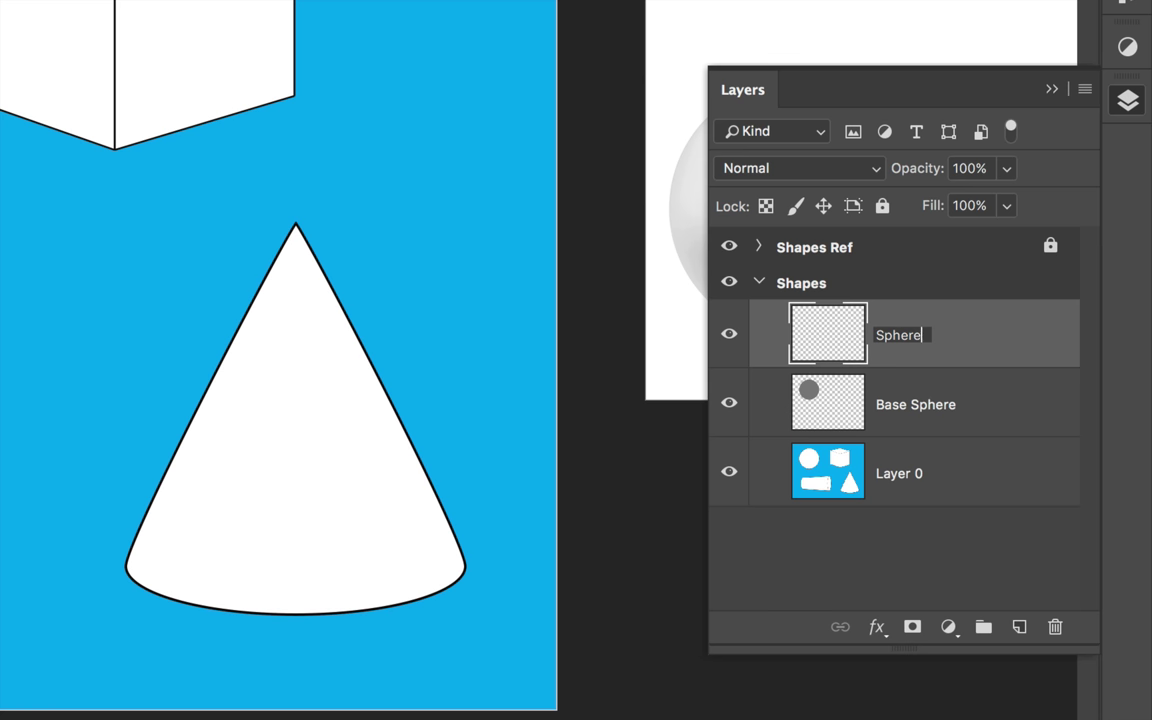
{"action": "type", "text": " H&S"}
{"action": "key", "text": "Return"}
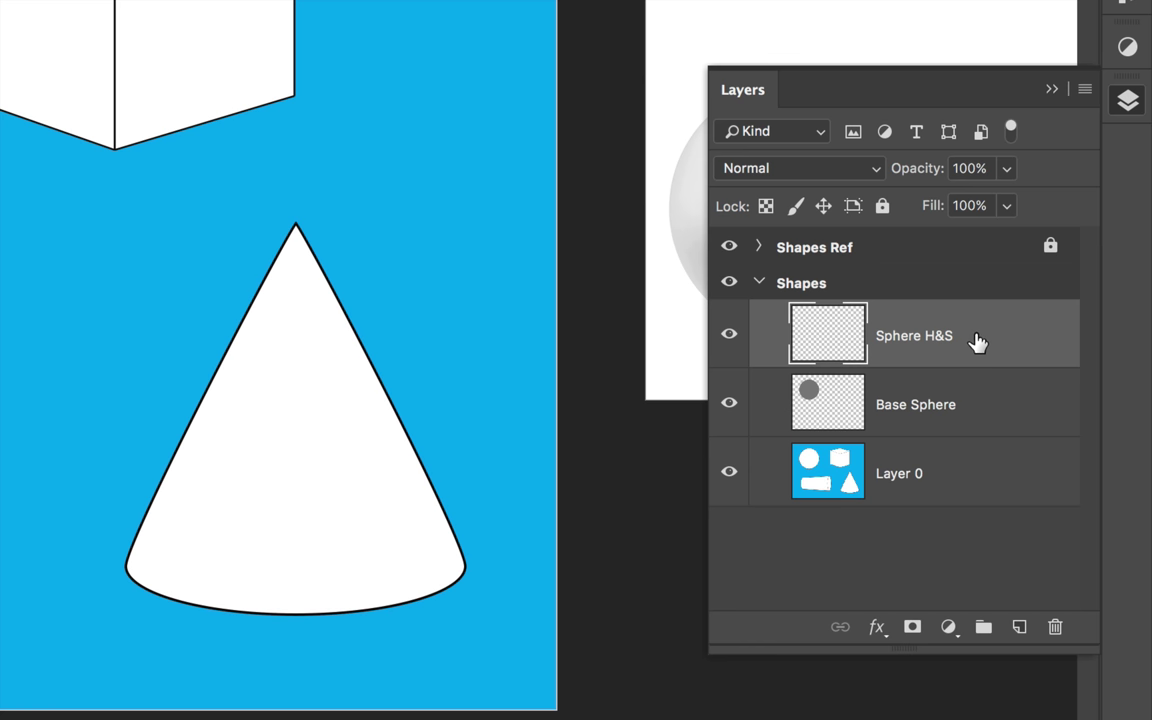
{"action": "left_click", "coordinate": [1086, 95]}
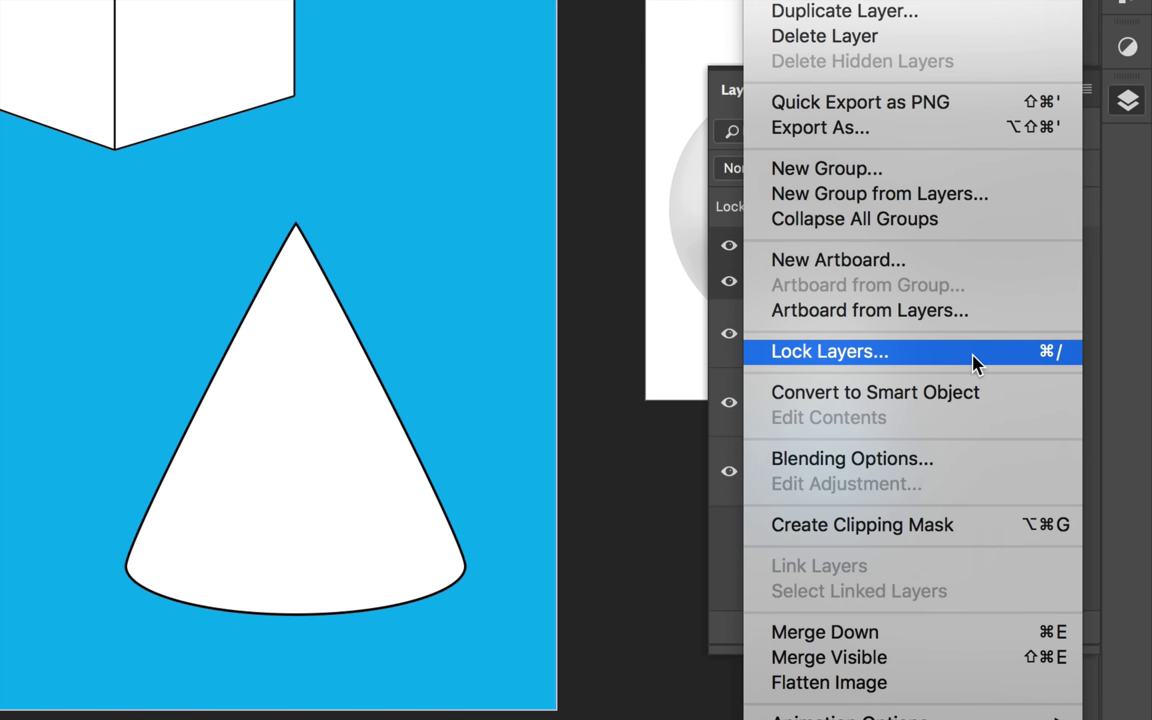
{"action": "left_click", "coordinate": [1002, 527]}
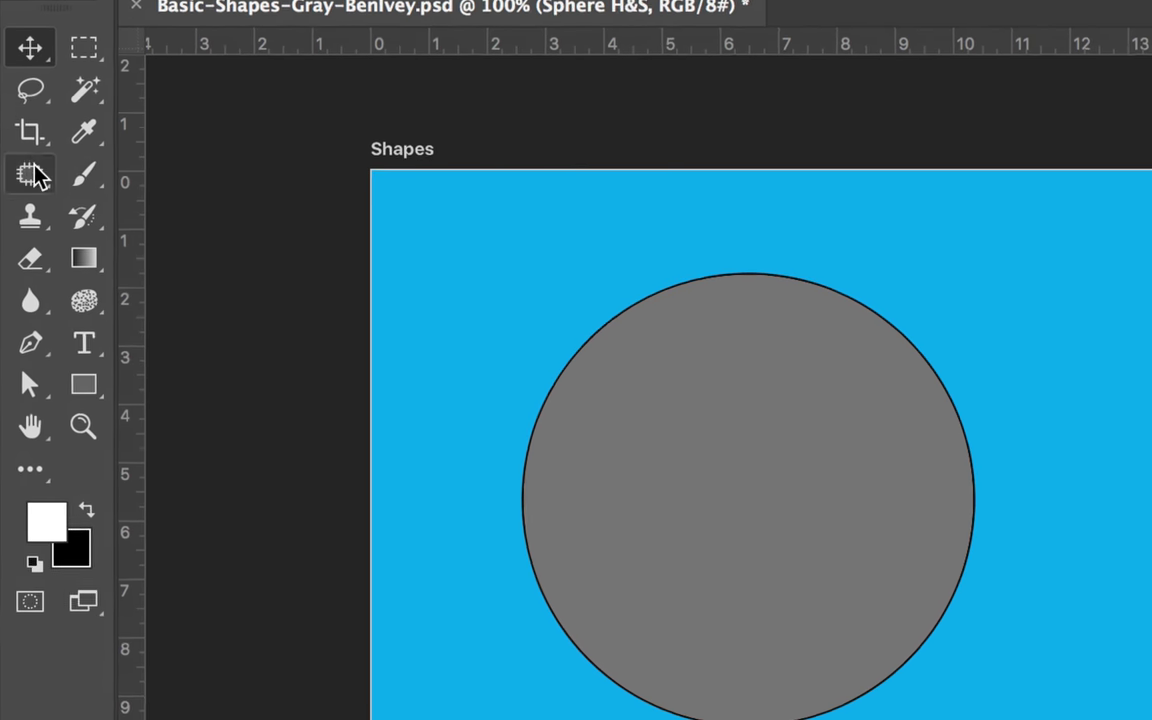
Step: Set up the Brush tool with the Soft Round Pressure Size tip at 91 px, 0% hardness and 100% opacity
{"action": "left_click", "coordinate": [36, 138]}
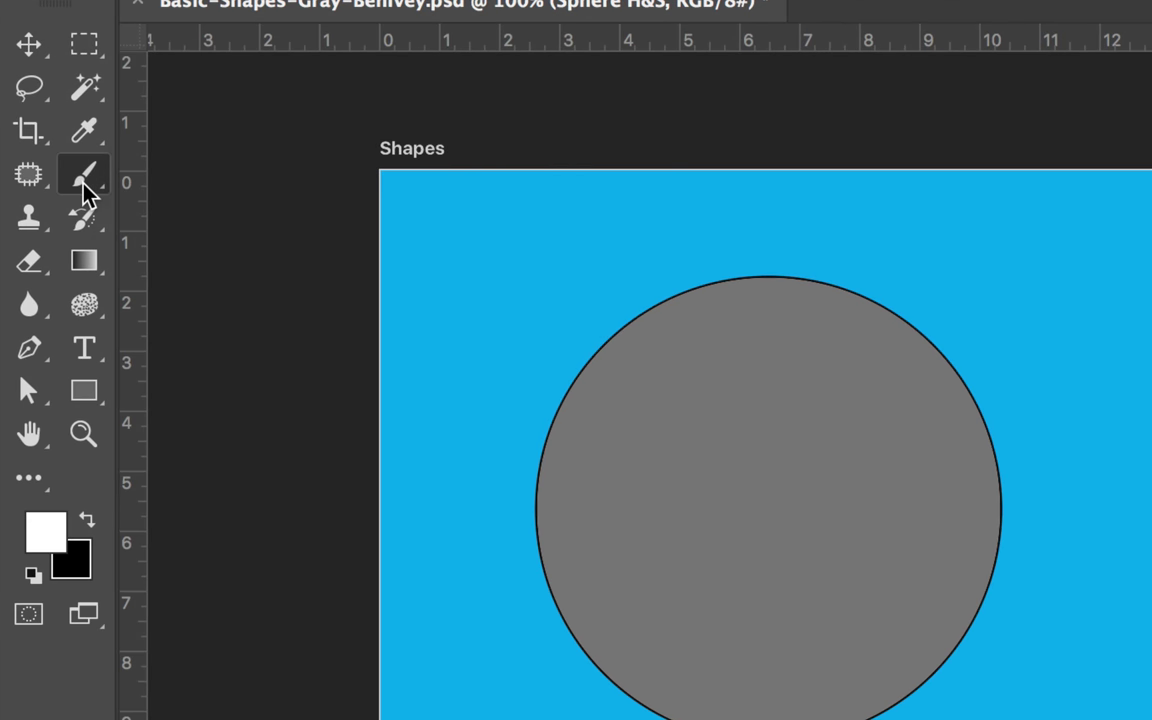
{"action": "right_click", "coordinate": [86, 192]}
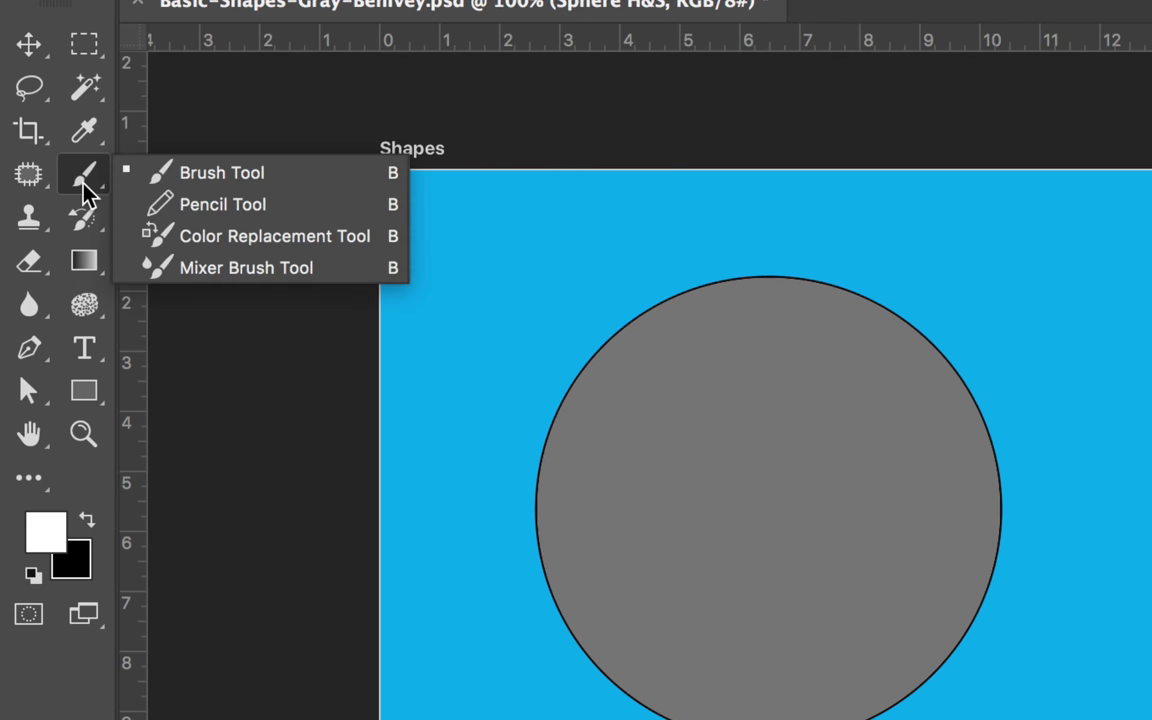
{"action": "left_click", "coordinate": [208, 176]}
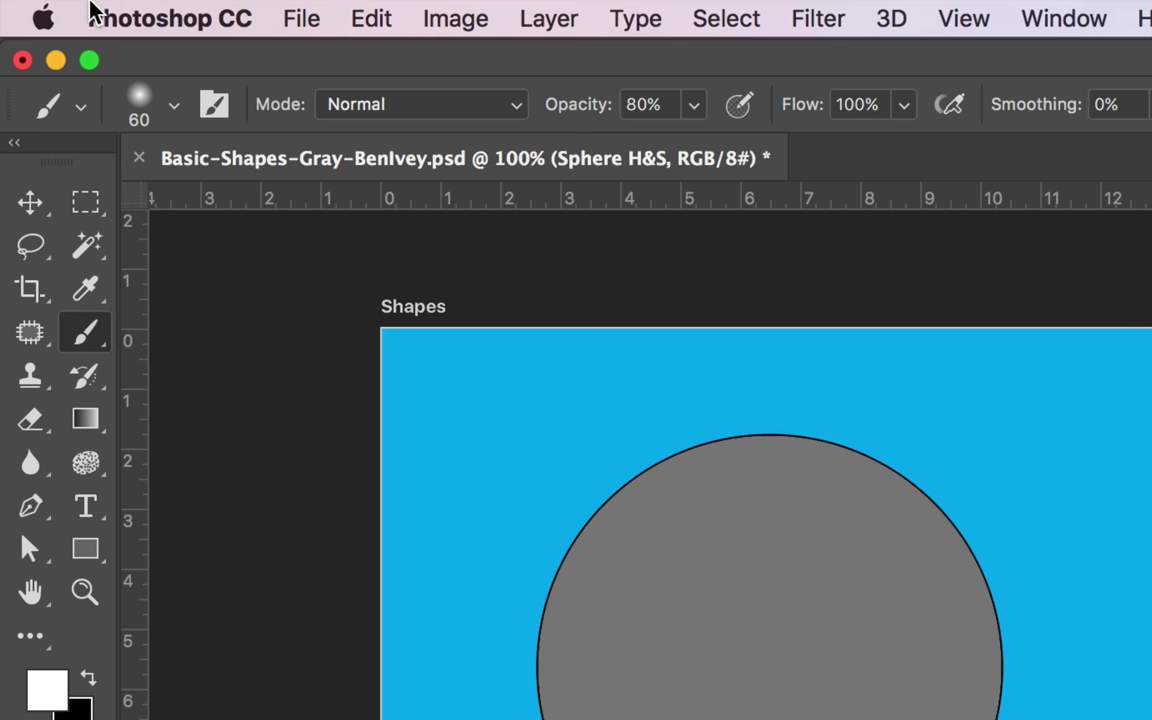
{"action": "left_click", "coordinate": [174, 104]}
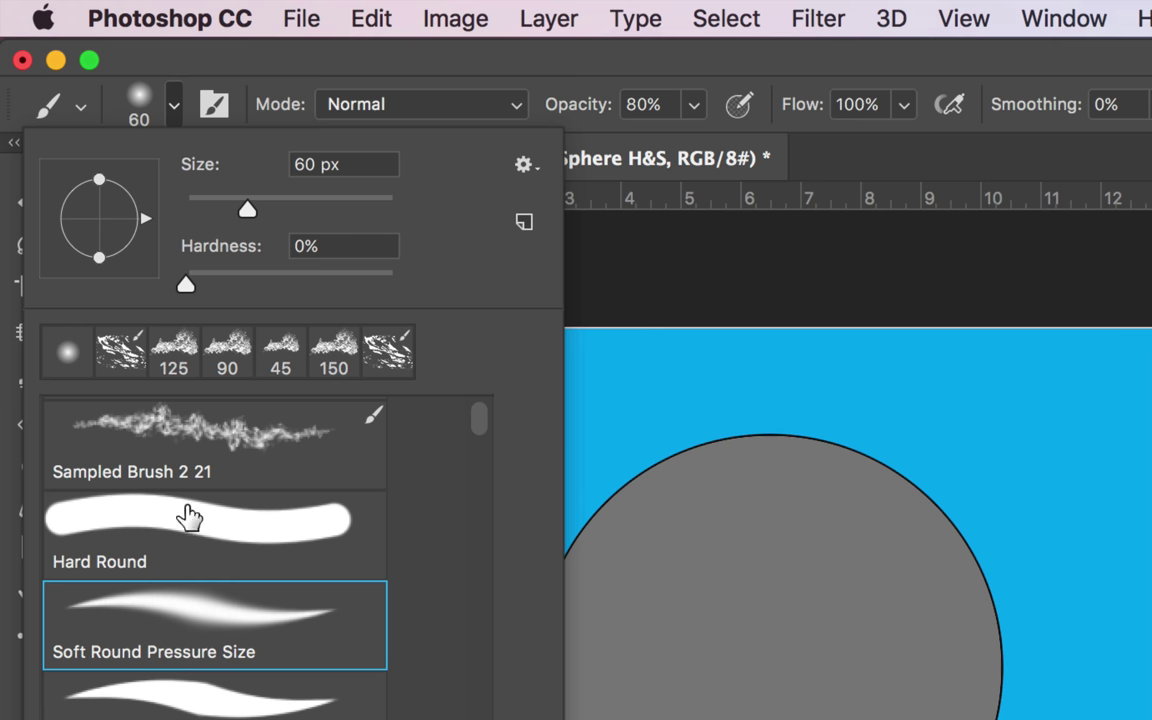
{"action": "left_click_drag", "start_coordinate": [249, 214], "coordinate": [282, 220]}
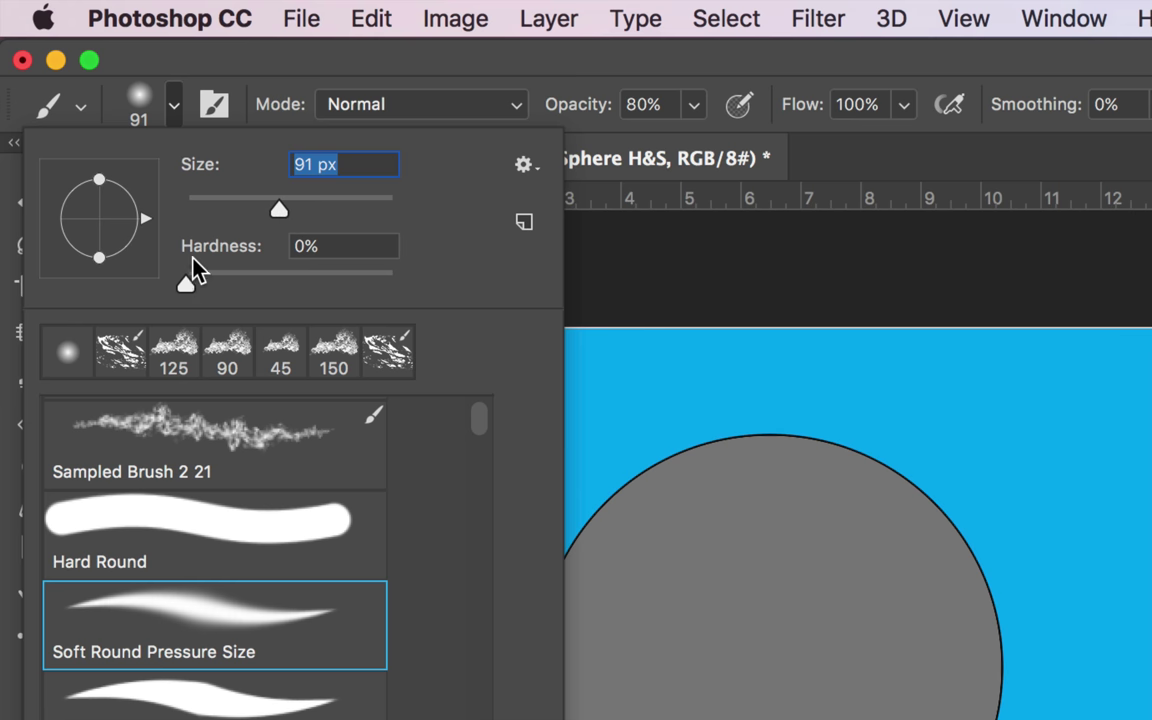
{"action": "left_click", "coordinate": [186, 284]}
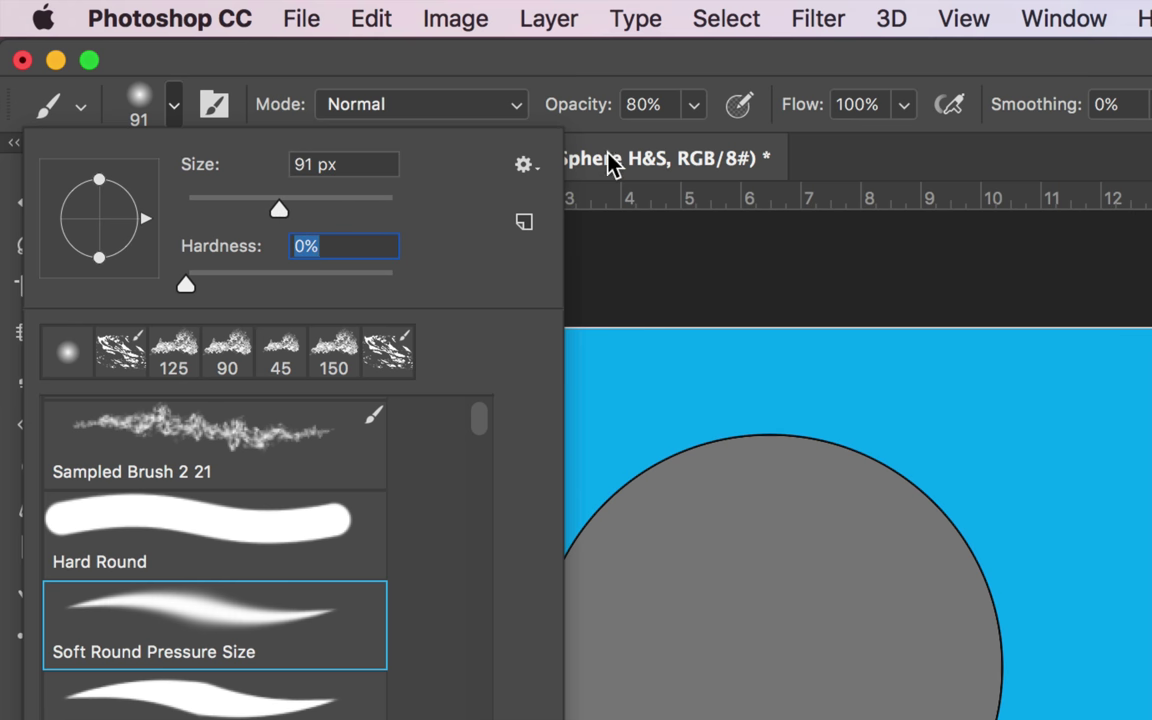
{"action": "left_click", "coordinate": [560, 75]}
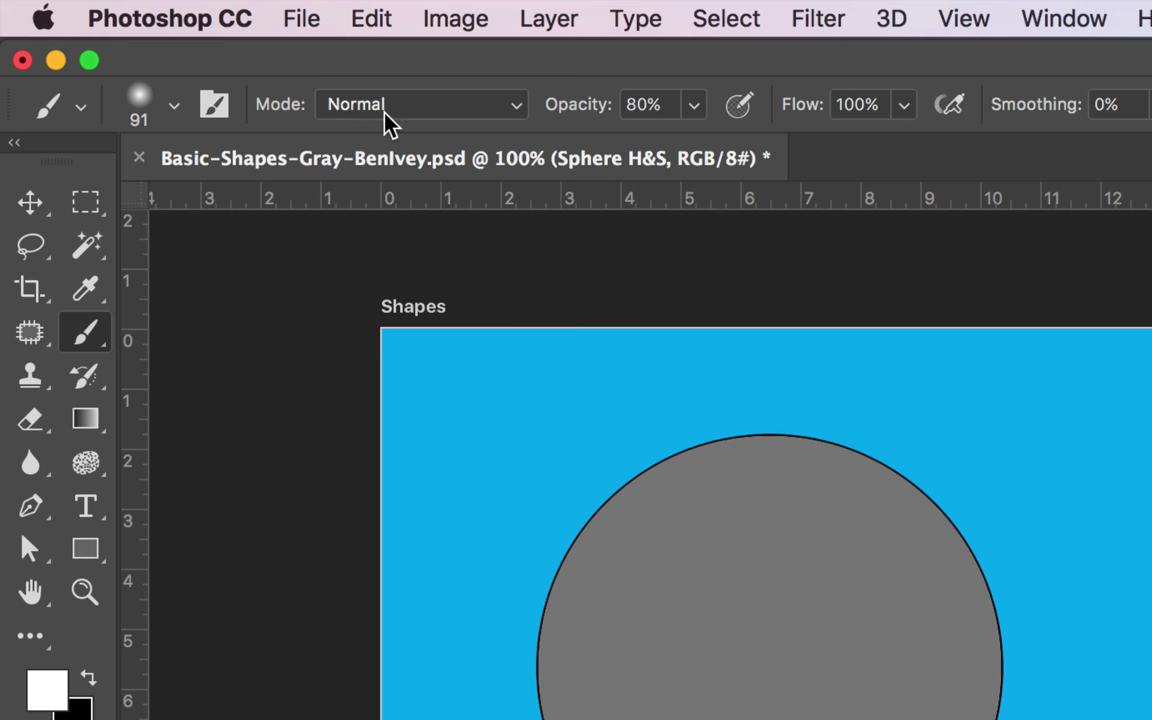
{"action": "key", "text": "0"}
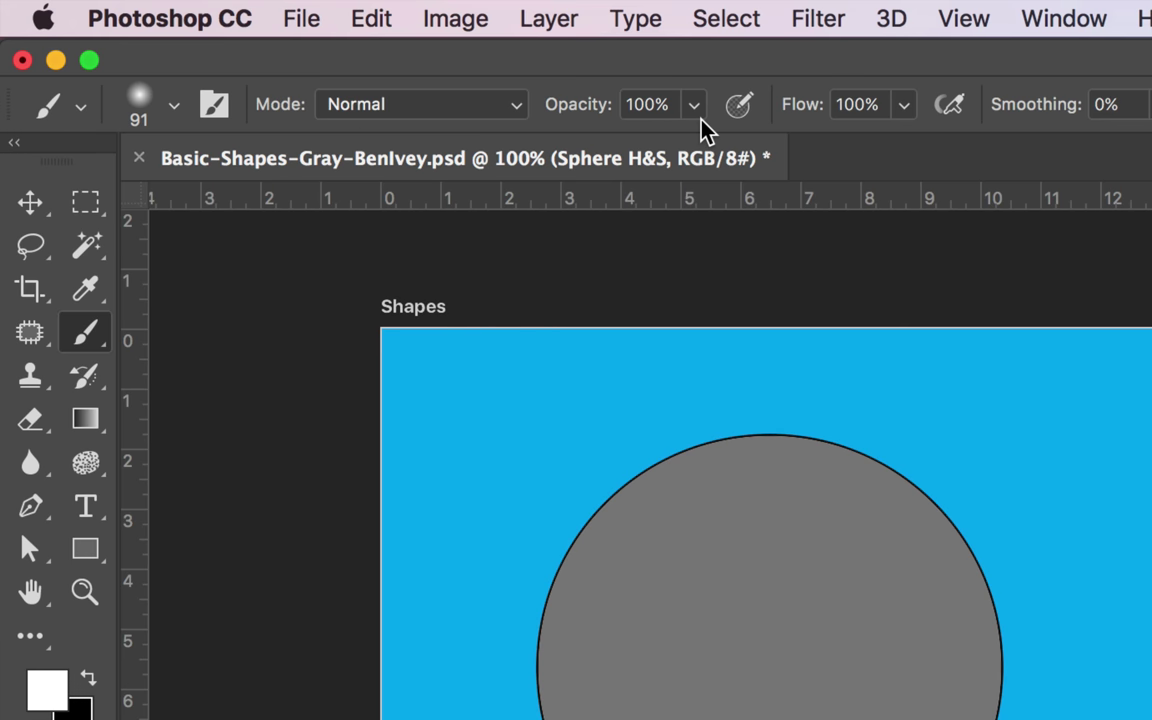
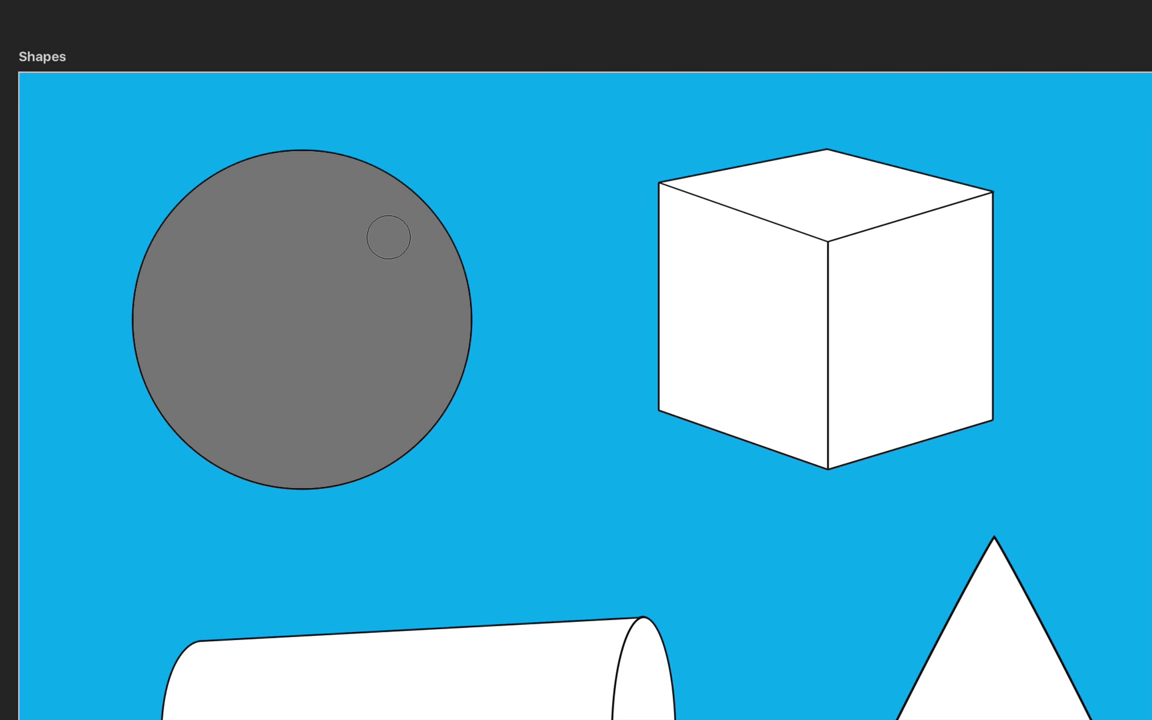
Step: Enlarge the brush to 250 px and make black the foreground color
{"action": "key", "text": "bracketright"}
{"action": "key", "text": "bracketright"}
{"action": "key", "text": "bracketright"}
{"action": "key", "text": "bracketright"}
{"action": "key", "text": "bracketright"}
{"action": "key", "text": "bracketright"}
{"action": "key", "text": "bracketright"}
{"action": "key", "text": "bracketright"}
{"action": "key", "text": "bracketright"}
{"action": "key", "text": "bracketleft"}
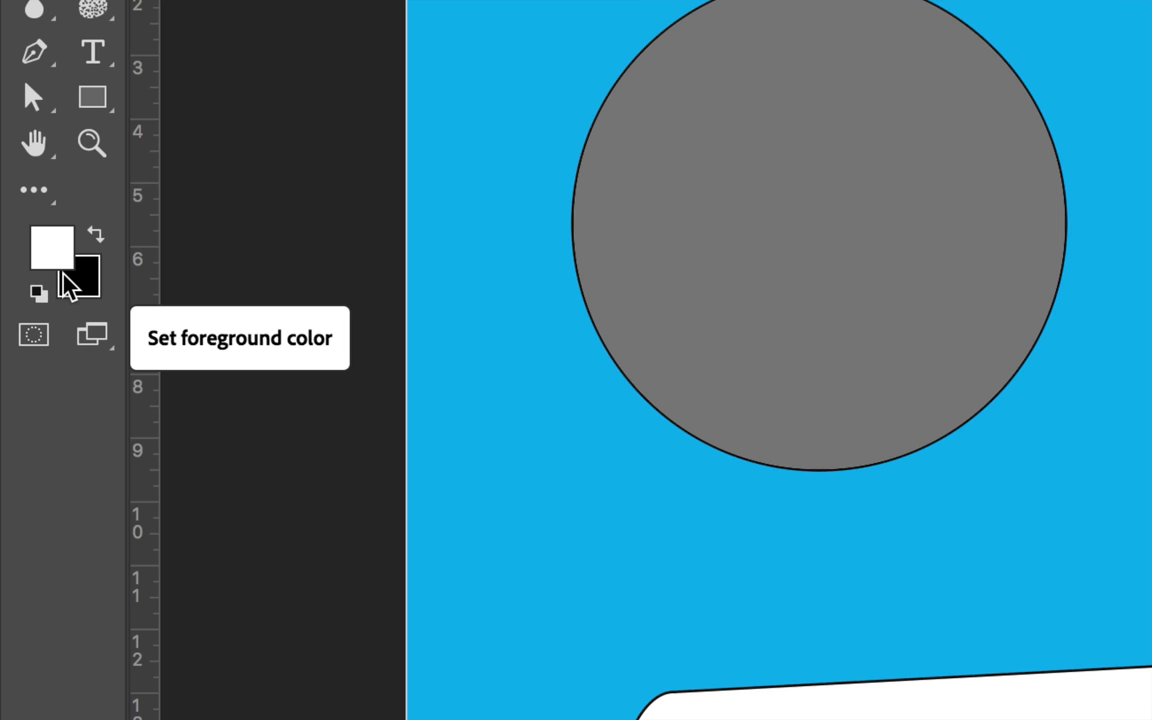
{"action": "left_click", "coordinate": [94, 238]}
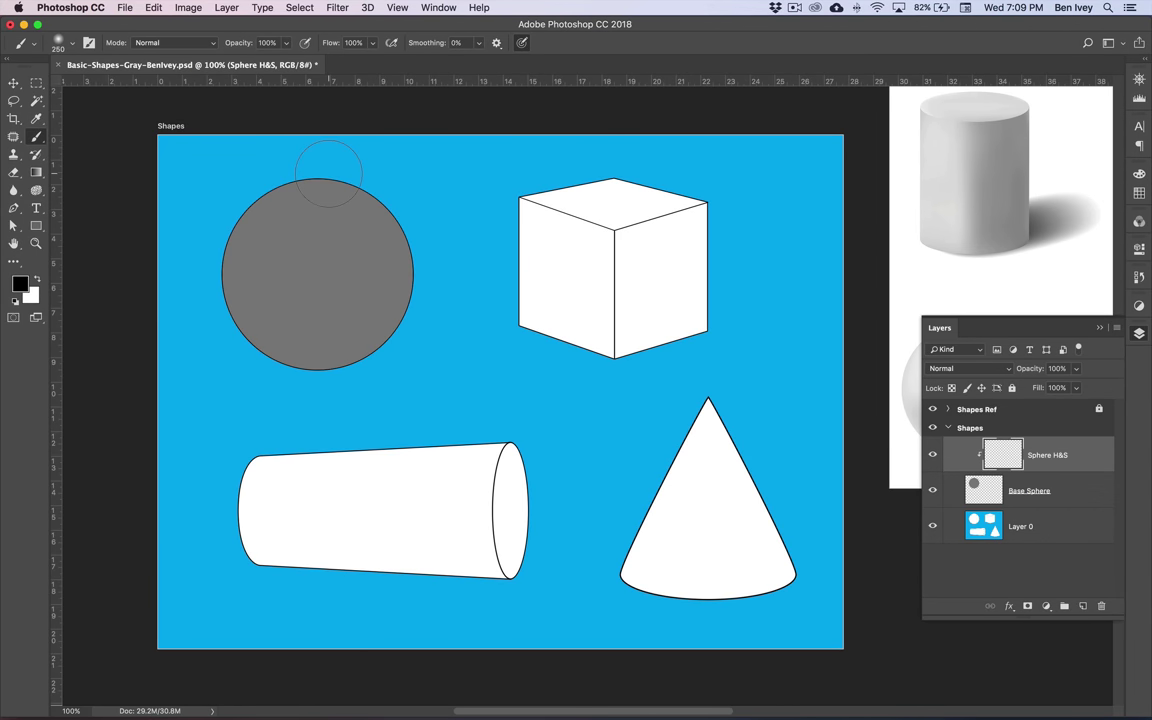
Step: Try painting the sphere's shaded side in black at 100% brush opacity, and undo the strokes
{"action": "left_click", "coordinate": [330, 243]}
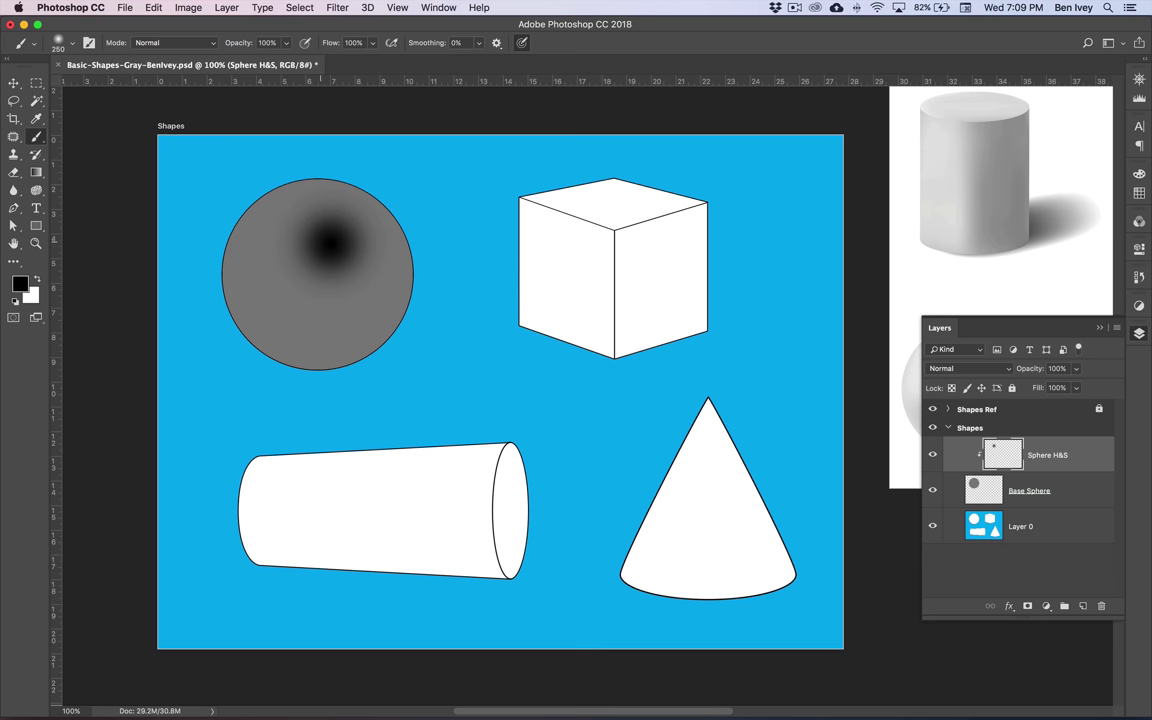
{"action": "mouse_move", "coordinate": [330, 240]}
{"action": "left_mouse_down"}
{"action": "mouse_move", "coordinate": [376, 286]}
{"action": "mouse_move", "coordinate": [292, 359]}
{"action": "mouse_move", "coordinate": [263, 328]}
{"action": "mouse_move", "coordinate": [288, 345]}
{"action": "mouse_move", "coordinate": [397, 317]}
{"action": "mouse_move", "coordinate": [380, 231]}
{"action": "mouse_move", "coordinate": [289, 354]}
{"action": "mouse_move", "coordinate": [386, 325]}
{"action": "left_mouse_up"}
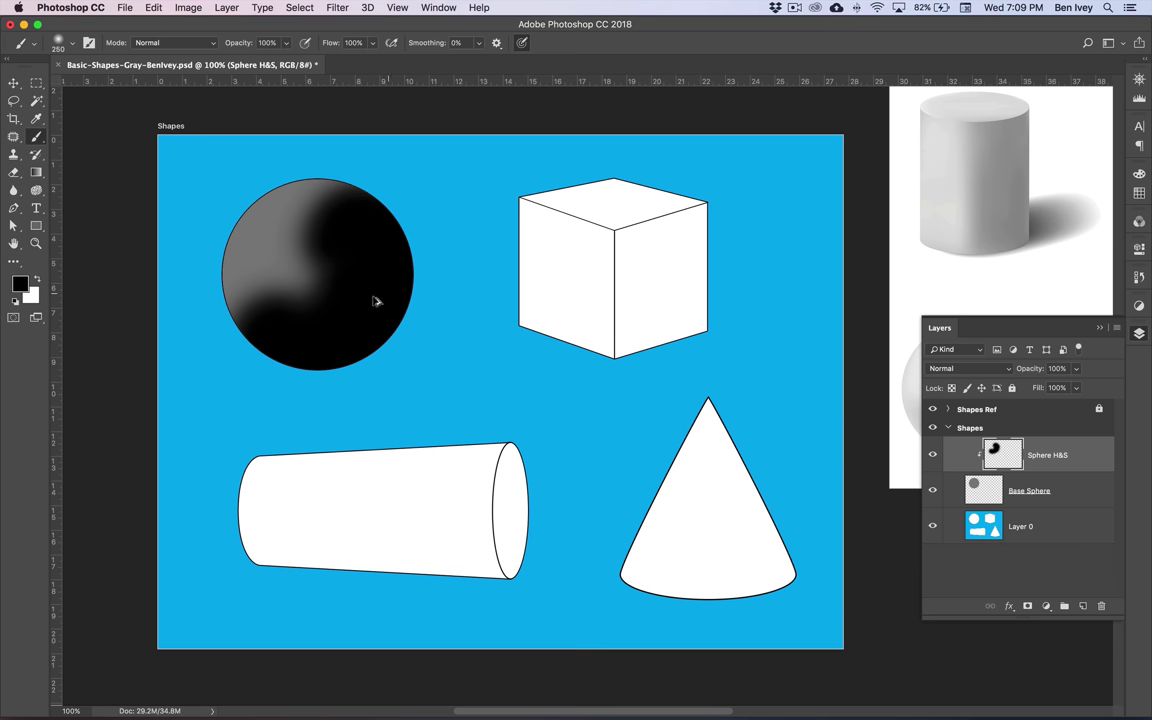
{"action": "key", "text": "super+alt+z"}
{"action": "key", "text": "super+alt+z"}
{"action": "key", "text": "super+alt+z"}
{"action": "key", "text": "super+alt+z"}
{"action": "key", "text": "super+alt+z"}
{"action": "key", "text": "super+alt+z"}
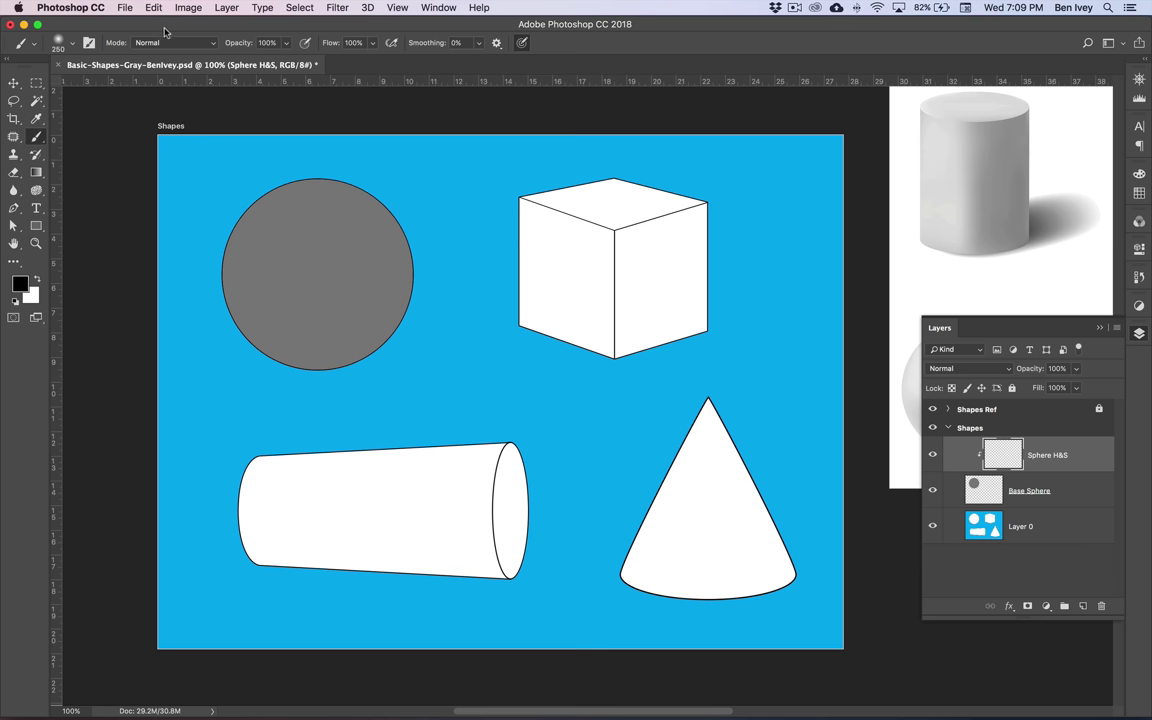
Step: Try shading the sphere's lower-right side in black at 40% brush opacity, and undo the strokes
{"action": "key", "text": "4"}
{"action": "mouse_move", "coordinate": [233, 318]}
{"action": "left_mouse_down"}
{"action": "mouse_move", "coordinate": [208, 289]}
{"action": "mouse_move", "coordinate": [242, 336]}
{"action": "mouse_move", "coordinate": [298, 365]}
{"action": "mouse_move", "coordinate": [378, 330]}
{"action": "mouse_move", "coordinate": [410, 262]}
{"action": "mouse_move", "coordinate": [392, 212]}
{"action": "mouse_move", "coordinate": [285, 345]}
{"action": "mouse_move", "coordinate": [255, 335]}
{"action": "mouse_move", "coordinate": [385, 190]}
{"action": "left_mouse_up"}
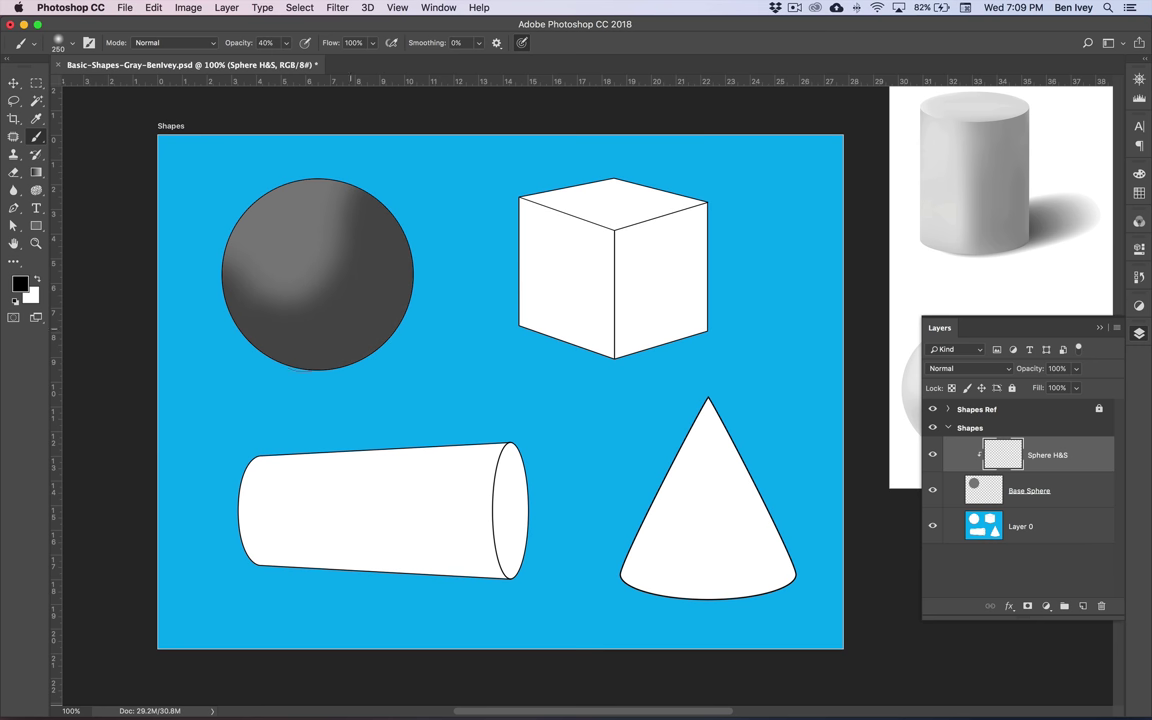
{"action": "mouse_move", "coordinate": [239, 321]}
{"action": "left_mouse_down"}
{"action": "mouse_move", "coordinate": [336, 365]}
{"action": "mouse_move", "coordinate": [397, 303]}
{"action": "mouse_move", "coordinate": [402, 201]}
{"action": "left_mouse_up"}
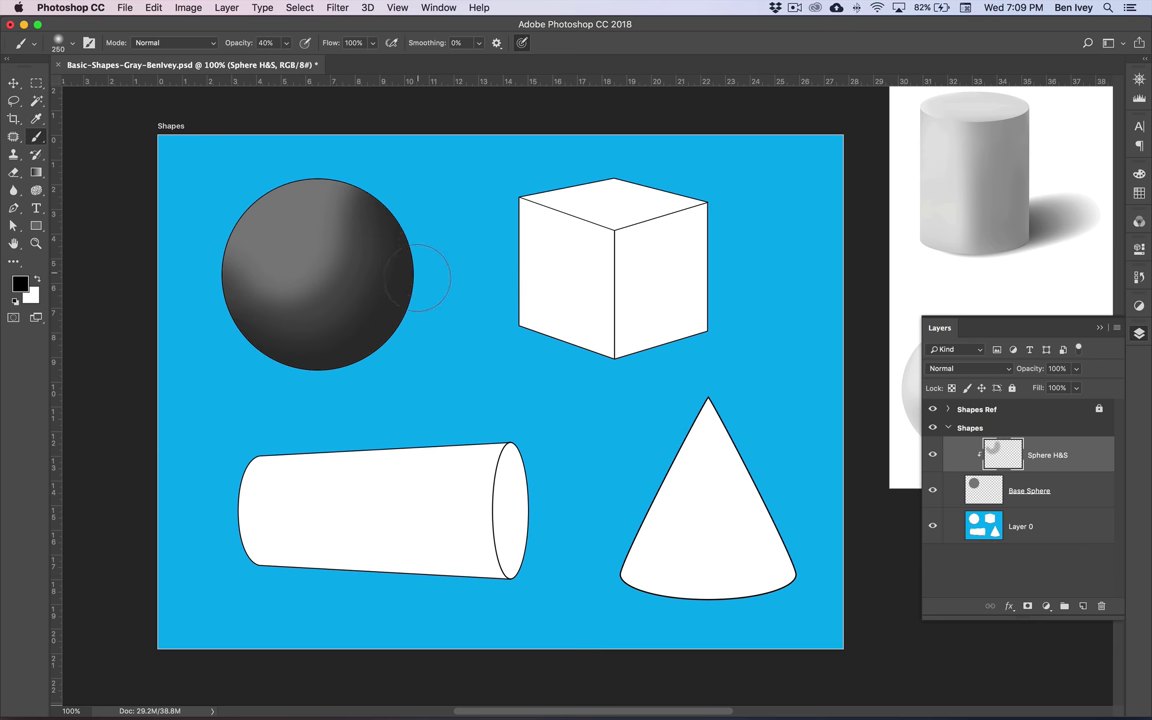
{"action": "mouse_move", "coordinate": [242, 366]}
{"action": "left_mouse_down"}
{"action": "mouse_move", "coordinate": [273, 383]}
{"action": "mouse_move", "coordinate": [368, 360]}
{"action": "mouse_move", "coordinate": [430, 288]}
{"action": "left_mouse_up"}
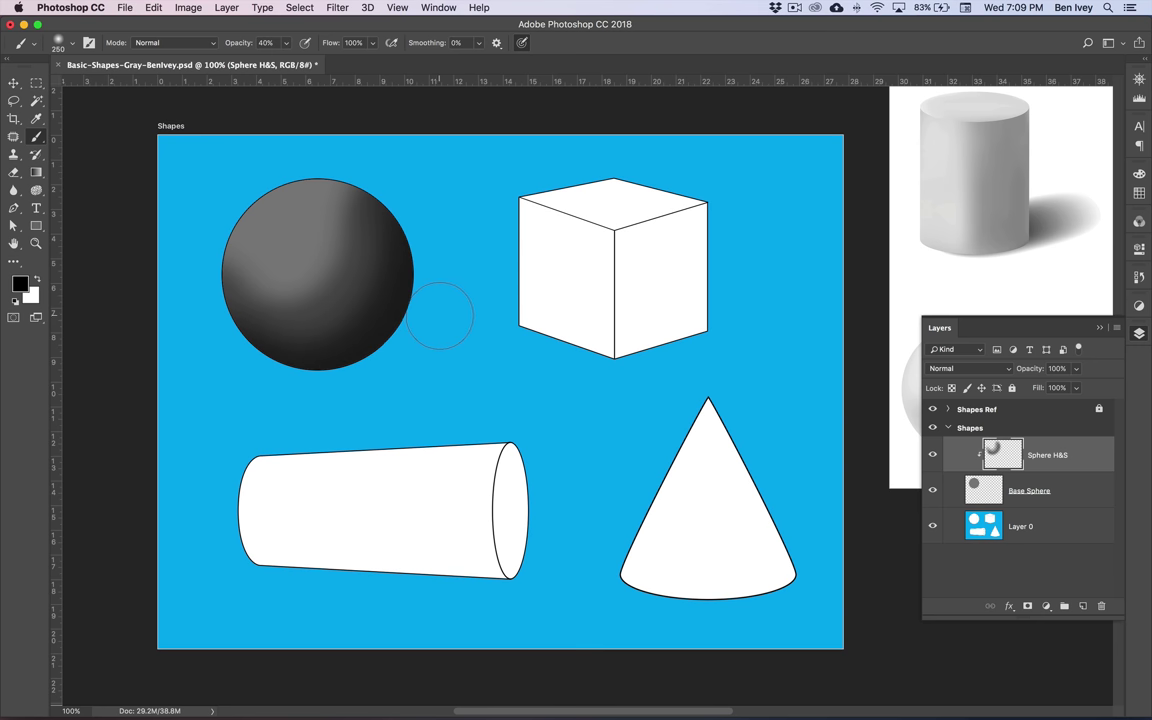
{"action": "key", "text": "super+alt+z"}
{"action": "key", "text": "super+alt+z"}
{"action": "key", "text": "super+alt+z"}
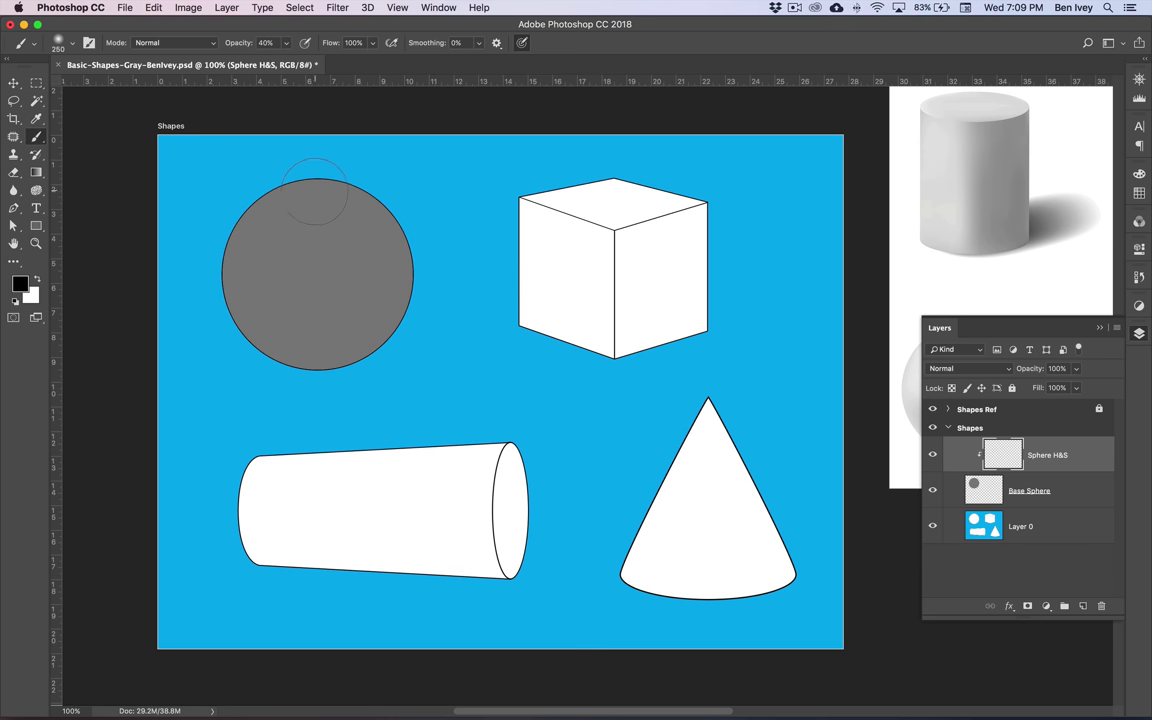
Step: Build up soft black shading around the sphere's right, lower and left edges at 20% brush opacity
{"action": "mouse_move", "coordinate": [355, 195]}
{"action": "left_mouse_down"}
{"action": "mouse_move", "coordinate": [345, 265]}
{"action": "mouse_move", "coordinate": [225, 300]}
{"action": "mouse_move", "coordinate": [215, 258]}
{"action": "left_mouse_up"}
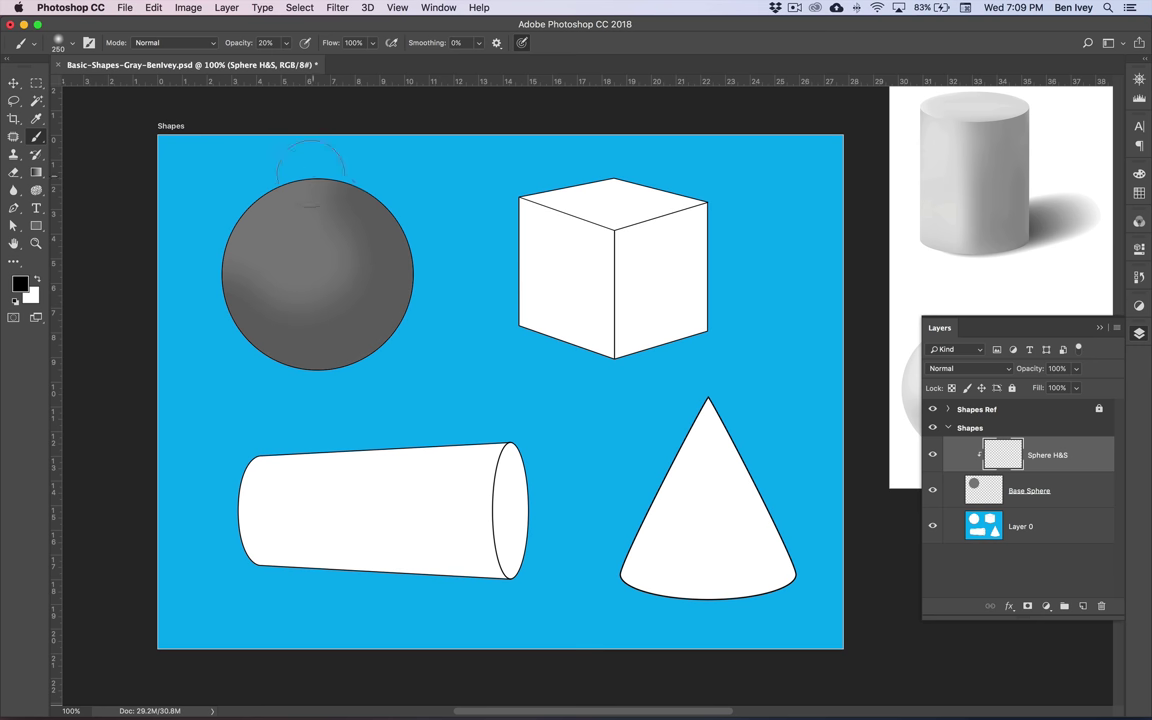
{"action": "mouse_move", "coordinate": [311, 175]}
{"action": "left_mouse_down"}
{"action": "mouse_move", "coordinate": [372, 180]}
{"action": "mouse_move", "coordinate": [400, 322]}
{"action": "mouse_move", "coordinate": [239, 377]}
{"action": "mouse_move", "coordinate": [255, 346]}
{"action": "mouse_move", "coordinate": [226, 314]}
{"action": "mouse_move", "coordinate": [286, 360]}
{"action": "mouse_move", "coordinate": [372, 210]}
{"action": "left_mouse_up"}
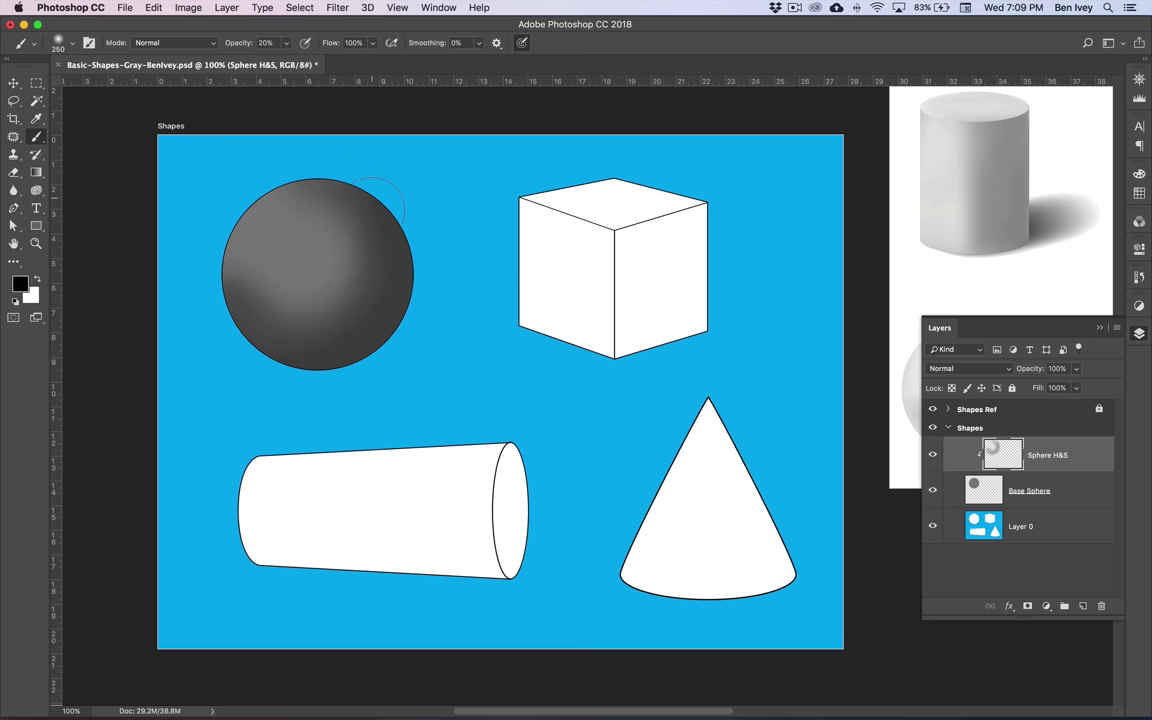
{"action": "mouse_move", "coordinate": [230, 230]}
{"action": "left_mouse_down"}
{"action": "mouse_move", "coordinate": [285, 300]}
{"action": "mouse_move", "coordinate": [330, 165]}
{"action": "mouse_move", "coordinate": [365, 230]}
{"action": "mouse_move", "coordinate": [250, 328]}
{"action": "left_mouse_up"}
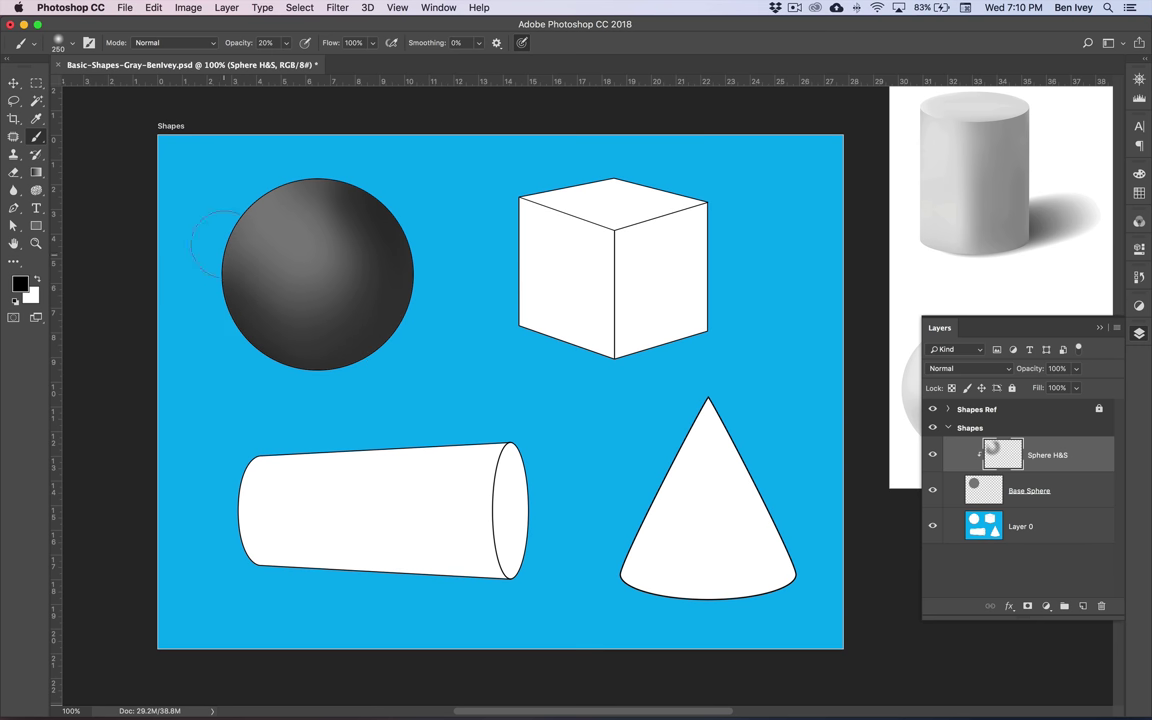
{"action": "mouse_move", "coordinate": [207, 231]}
{"action": "left_mouse_down"}
{"action": "mouse_move", "coordinate": [211, 371]}
{"action": "mouse_move", "coordinate": [260, 373]}
{"action": "left_mouse_up"}
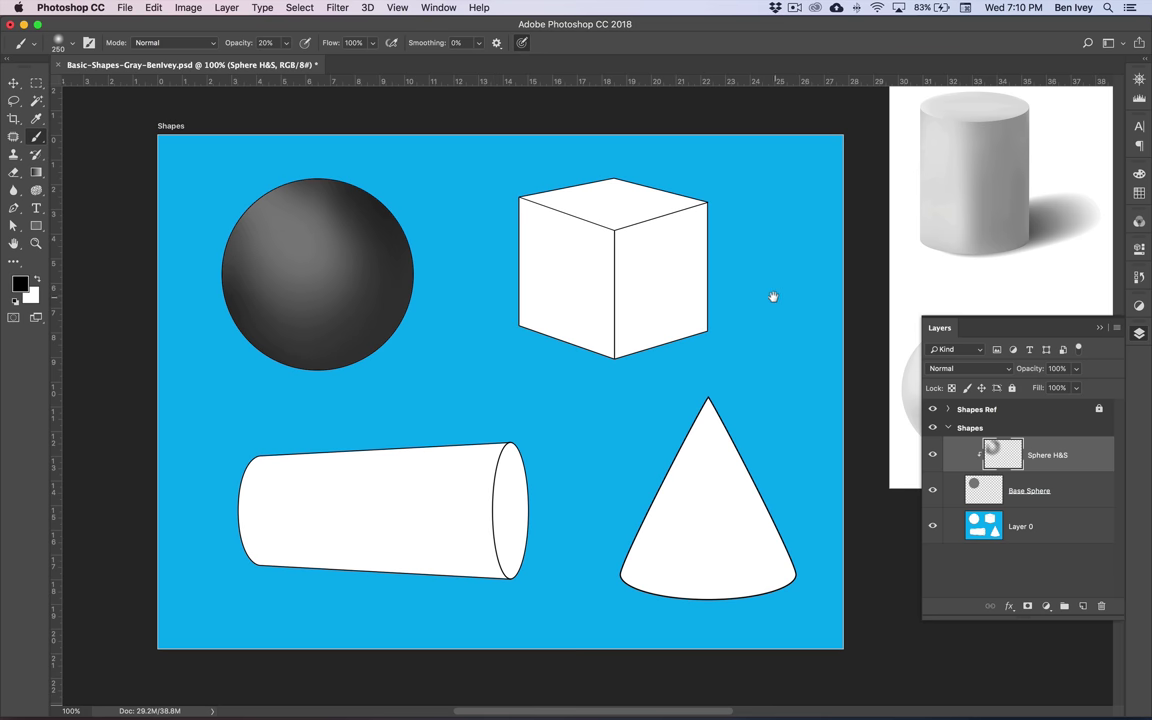
Step: Compare with the reference sphere and paint a soft white highlight on the sphere's upper-left area at 20% opacity
{"action": "scroll", "coordinate": [771, 298], "scroll_direction": "right", "scroll_amount": 10}
{"action": "scroll", "coordinate": [400, 301], "scroll_direction": "left", "scroll_amount": 2}
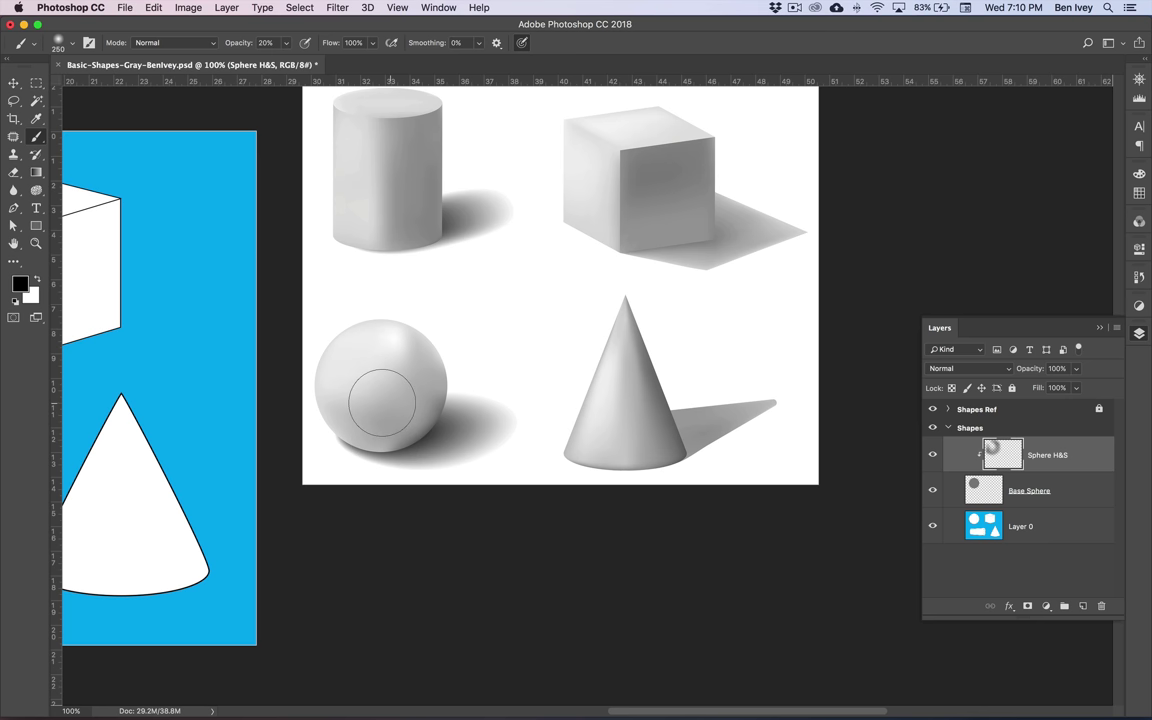
{"action": "scroll", "coordinate": [442, 273], "scroll_direction": "left", "scroll_amount": 10}
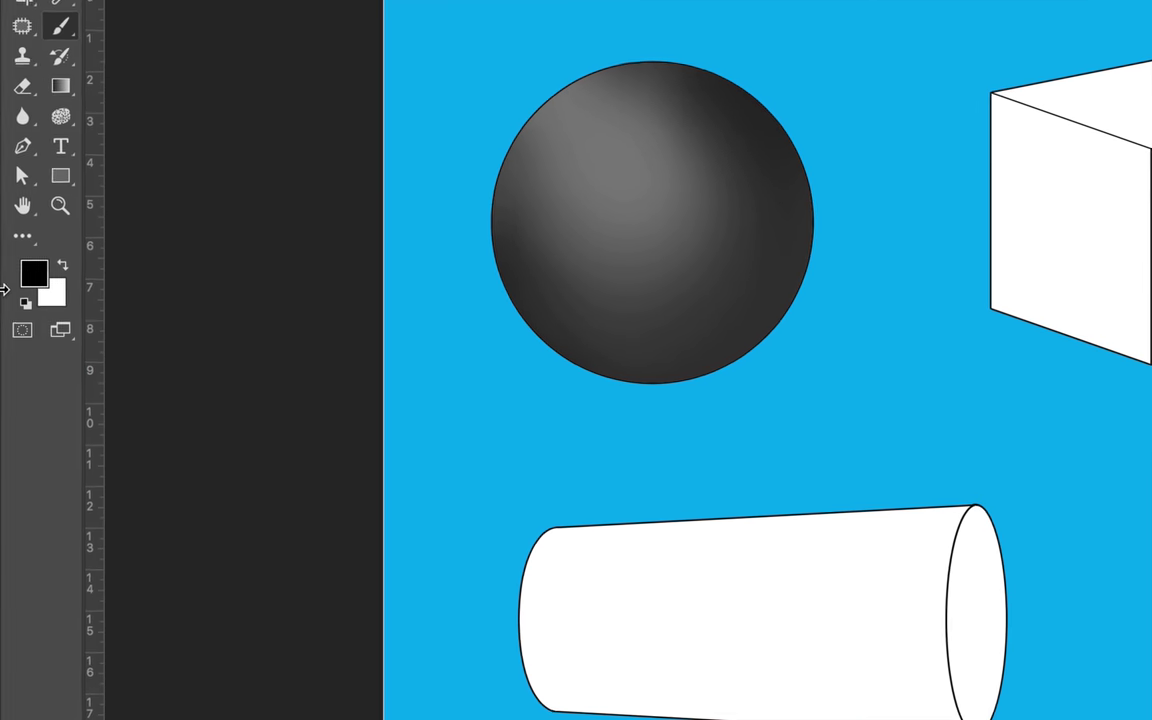
{"action": "left_click", "coordinate": [63, 268]}
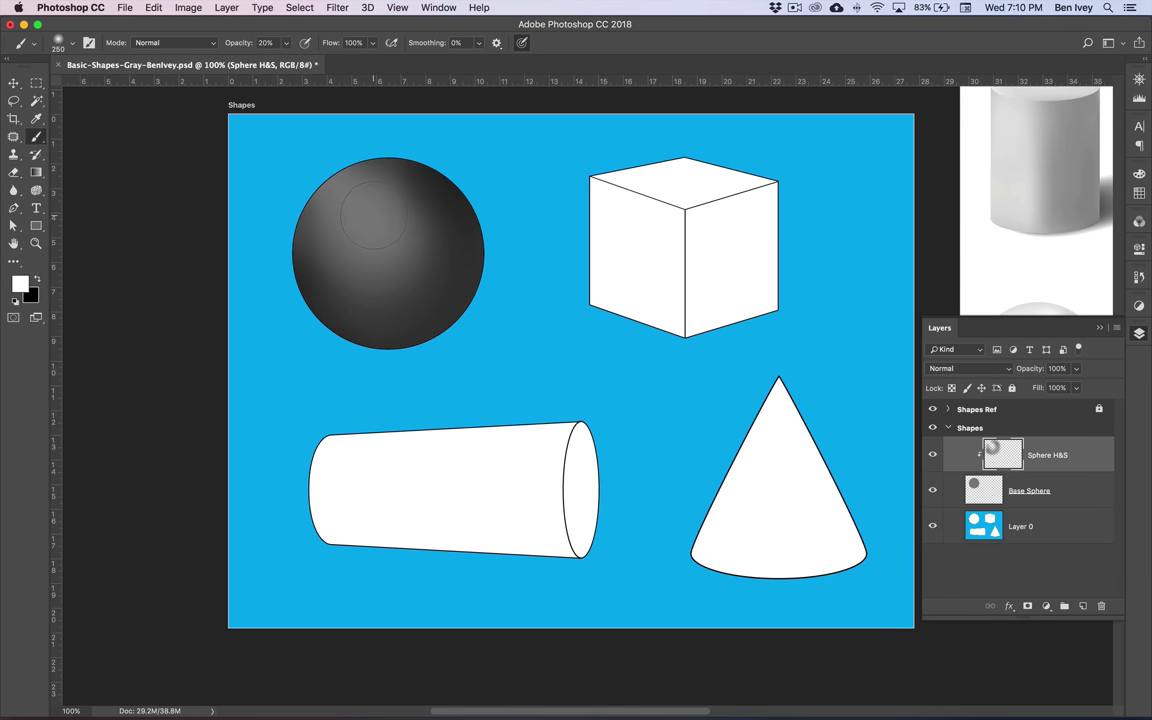
{"action": "mouse_move", "coordinate": [371, 217]}
{"action": "left_mouse_down"}
{"action": "mouse_move", "coordinate": [386, 251]}
{"action": "mouse_move", "coordinate": [368, 204]}
{"action": "mouse_move", "coordinate": [394, 229]}
{"action": "mouse_move", "coordinate": [363, 229]}
{"action": "mouse_move", "coordinate": [395, 231]}
{"action": "mouse_move", "coordinate": [382, 212]}
{"action": "mouse_move", "coordinate": [349, 220]}
{"action": "mouse_move", "coordinate": [384, 206]}
{"action": "mouse_move", "coordinate": [358, 258]}
{"action": "mouse_move", "coordinate": [401, 180]}
{"action": "mouse_move", "coordinate": [370, 276]}
{"action": "mouse_move", "coordinate": [344, 198]}
{"action": "mouse_move", "coordinate": [407, 215]}
{"action": "mouse_move", "coordinate": [381, 218]}
{"action": "mouse_move", "coordinate": [402, 227]}
{"action": "mouse_move", "coordinate": [392, 223]}
{"action": "mouse_move", "coordinate": [389, 242]}
{"action": "mouse_move", "coordinate": [377, 214]}
{"action": "mouse_move", "coordinate": [398, 268]}
{"action": "mouse_move", "coordinate": [367, 236]}
{"action": "mouse_move", "coordinate": [370, 216]}
{"action": "mouse_move", "coordinate": [385, 237]}
{"action": "mouse_move", "coordinate": [381, 218]}
{"action": "mouse_move", "coordinate": [369, 220]}
{"action": "mouse_move", "coordinate": [394, 254]}
{"action": "mouse_move", "coordinate": [378, 213]}
{"action": "left_mouse_up"}
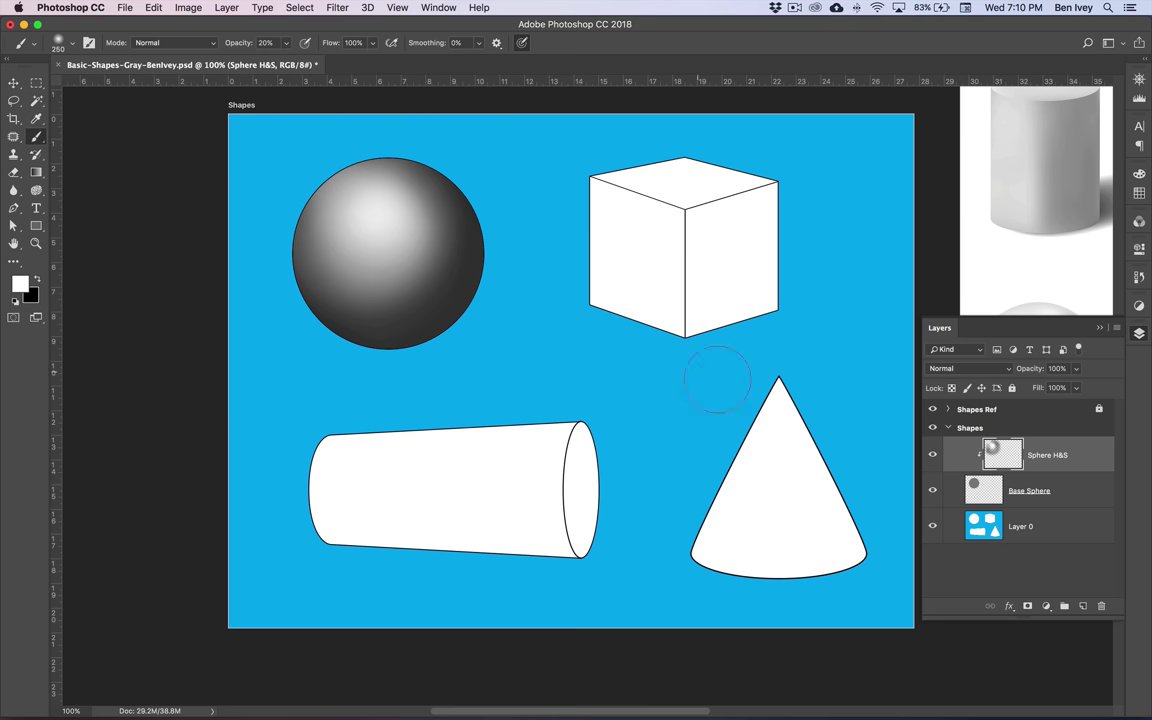
{"action": "mouse_move", "coordinate": [797, 392]}
{"action": "left_mouse_down"}
{"action": "mouse_move", "coordinate": [728, 370]}
{"action": "mouse_move", "coordinate": [400, 358]}
{"action": "left_mouse_up"}
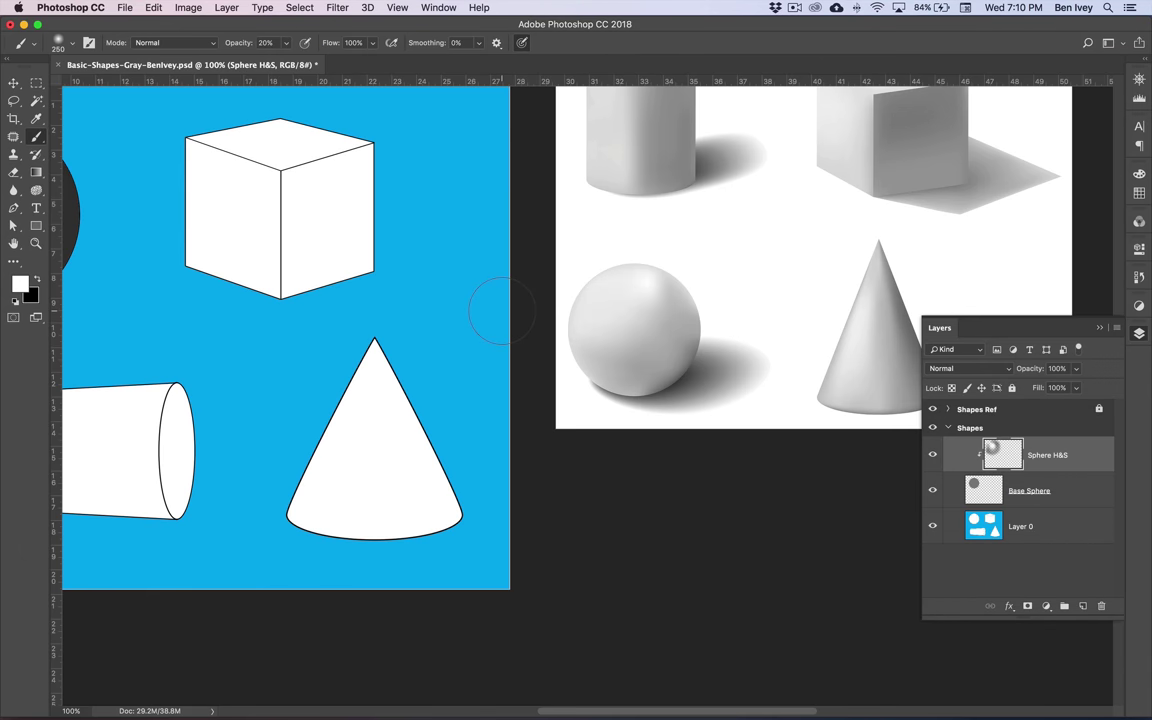
{"action": "scroll", "coordinate": [502, 311], "scroll_direction": "left", "scroll_amount": 5}
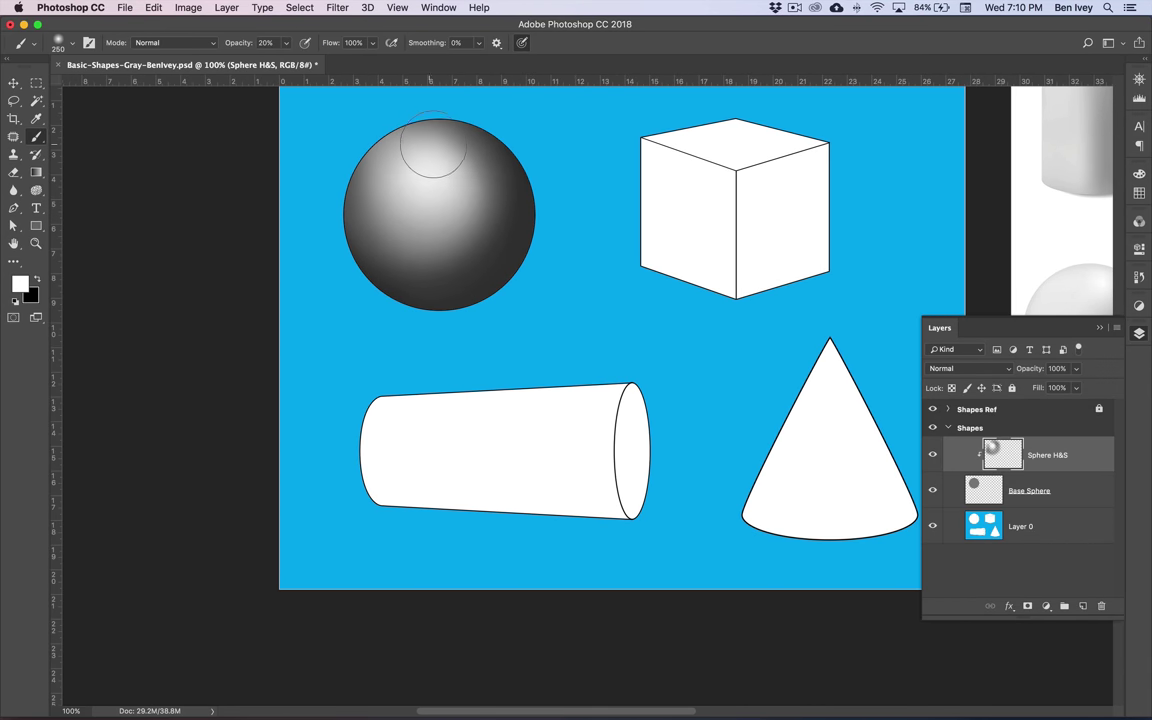
{"action": "mouse_move", "coordinate": [424, 129]}
{"action": "left_mouse_down"}
{"action": "mouse_move", "coordinate": [465, 152]}
{"action": "mouse_move", "coordinate": [451, 166]}
{"action": "mouse_move", "coordinate": [460, 211]}
{"action": "left_mouse_up"}
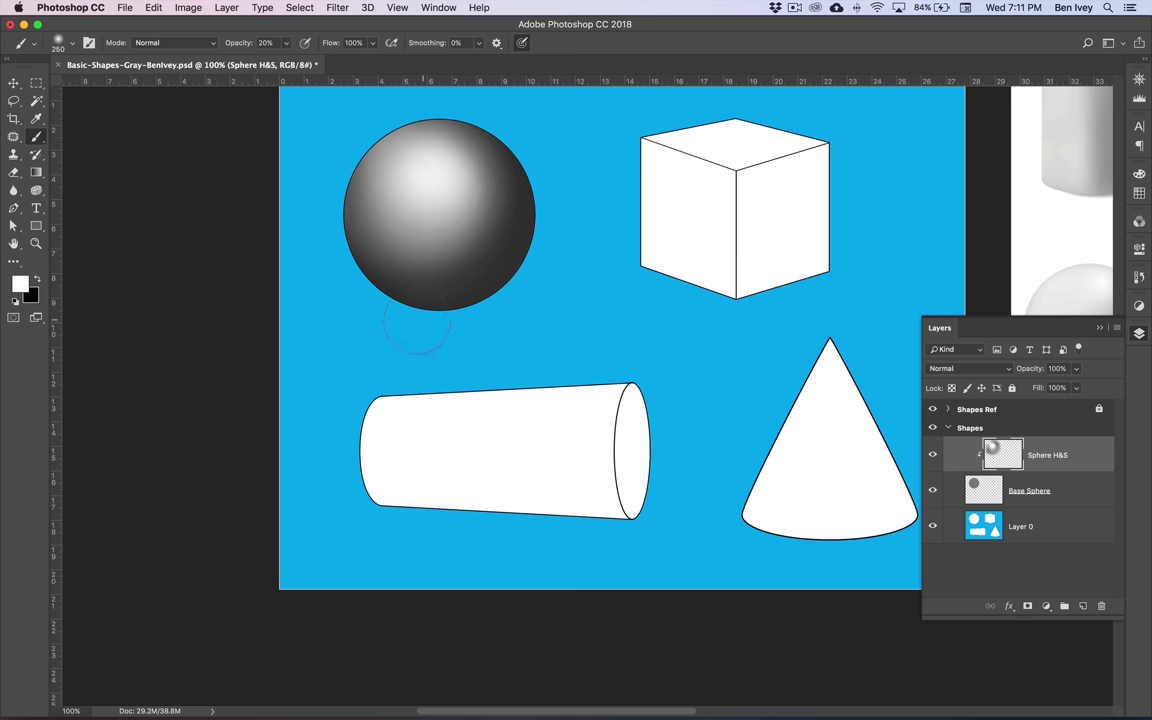
Step: Paint faint white reflected light along the sphere's bottom edge with light strokes at 20% opacity
{"action": "left_click_drag", "start_coordinate": [419, 318], "coordinate": [433, 347]}
{"action": "mouse_move", "coordinate": [394, 308]}
{"action": "left_mouse_down"}
{"action": "mouse_move", "coordinate": [375, 285]}
{"action": "mouse_move", "coordinate": [445, 352]}
{"action": "left_mouse_up"}
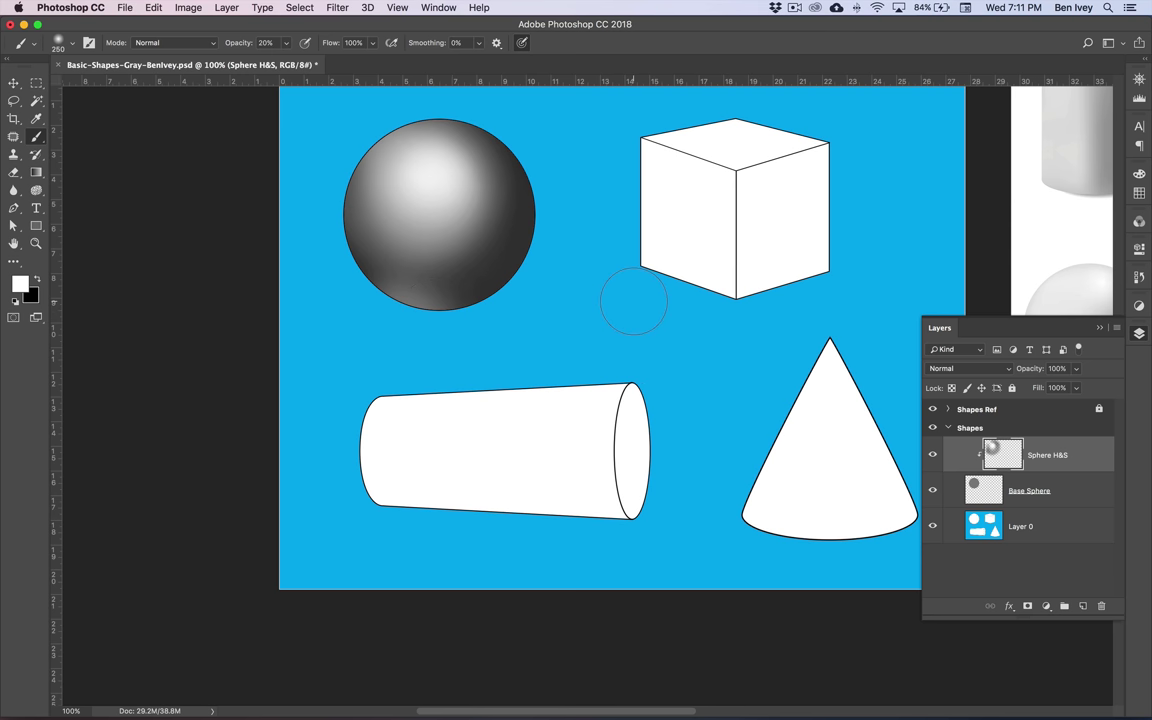
{"action": "left_click_drag", "start_coordinate": [423, 295], "coordinate": [467, 326]}
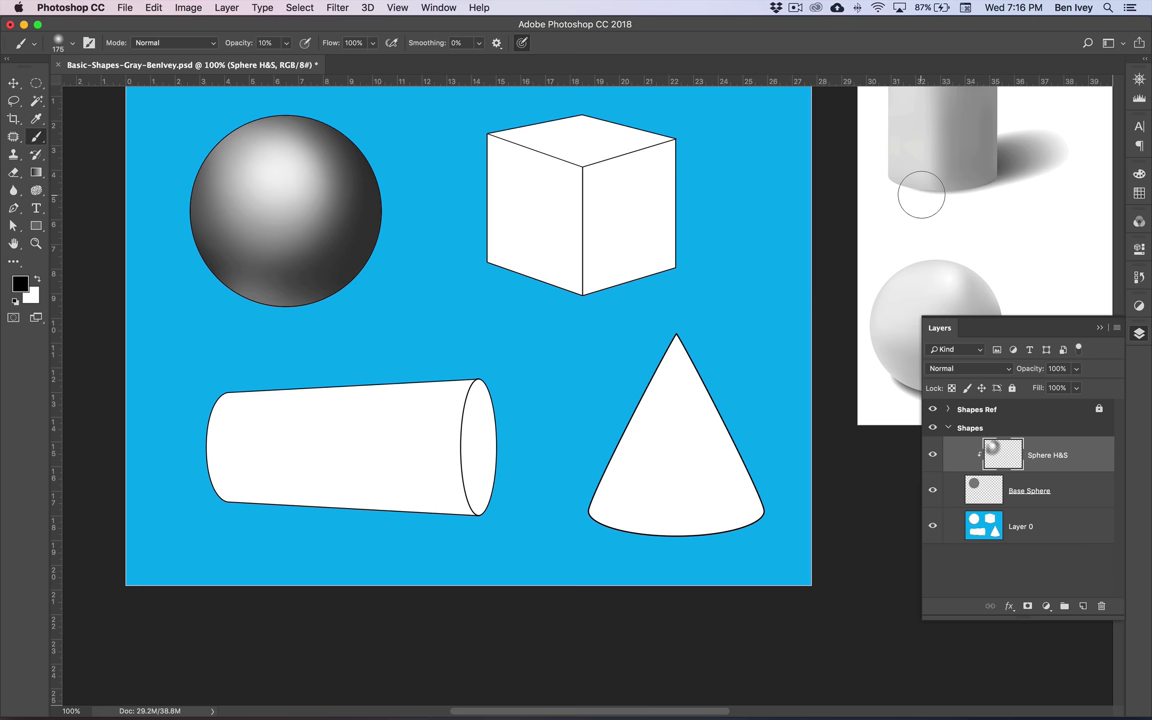
Step: Add a layer named "Sphere Cast Shadow" between Layer 0 and Base Sphere
{"action": "scroll", "coordinate": [926, 185], "scroll_direction": "up", "scroll_amount": 3}
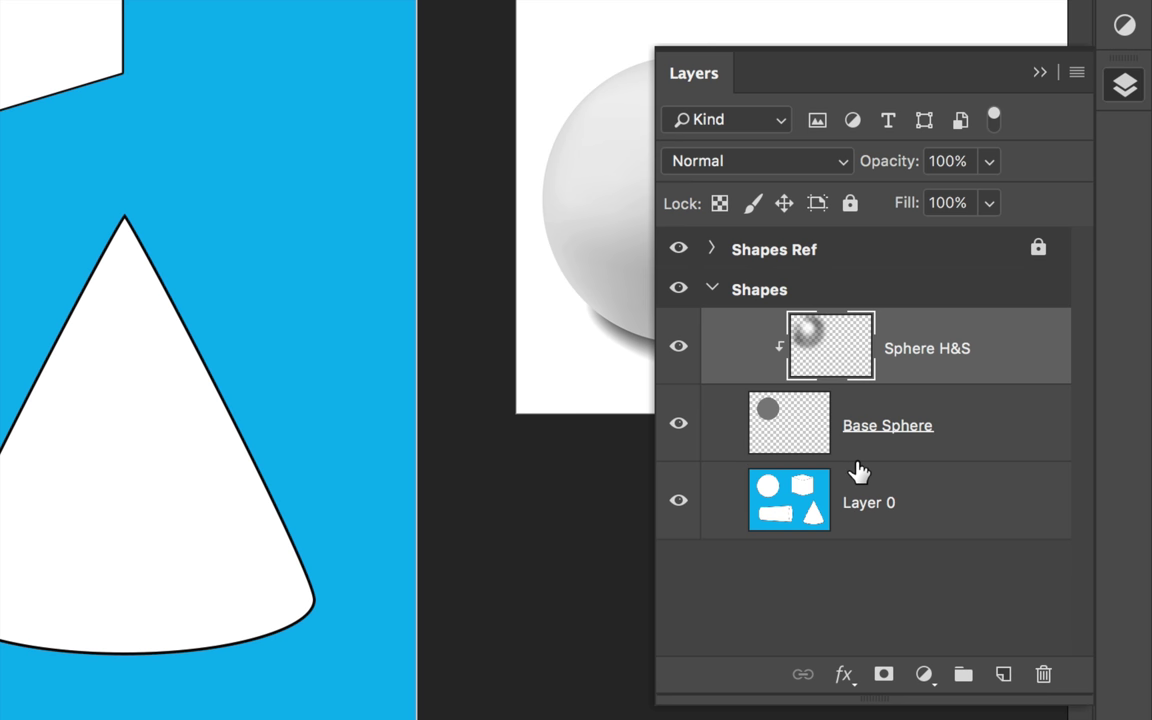
{"action": "left_click", "coordinate": [955, 502]}
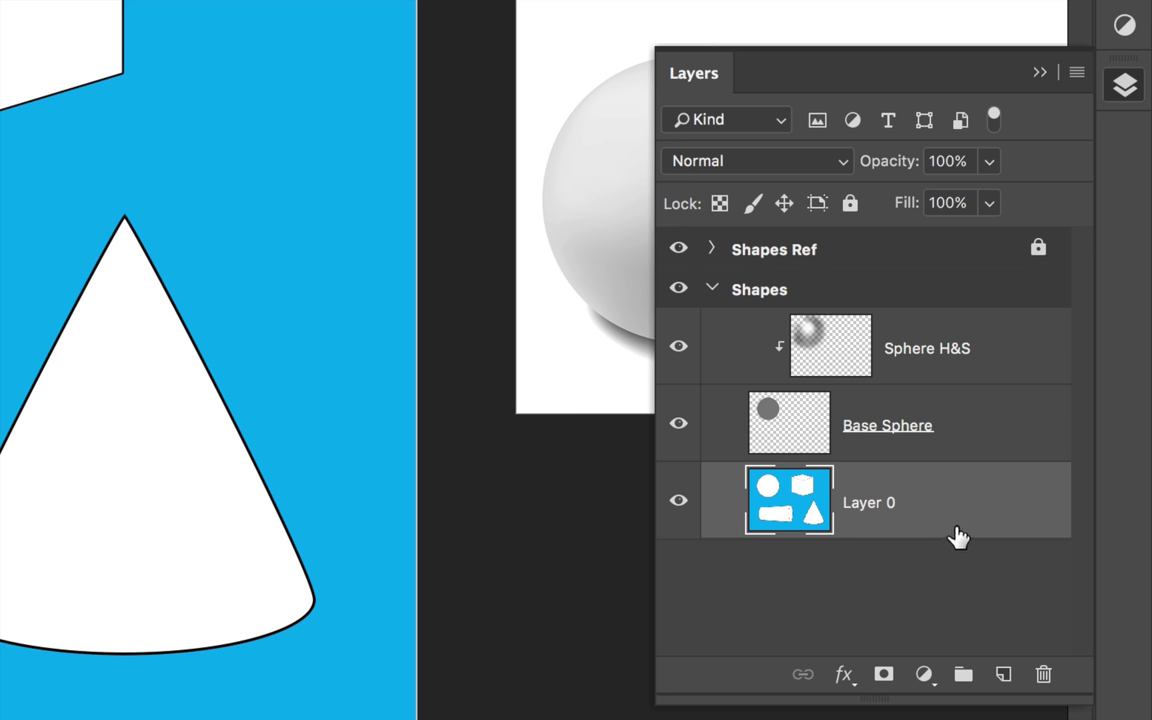
{"action": "left_click", "coordinate": [1003, 678]}
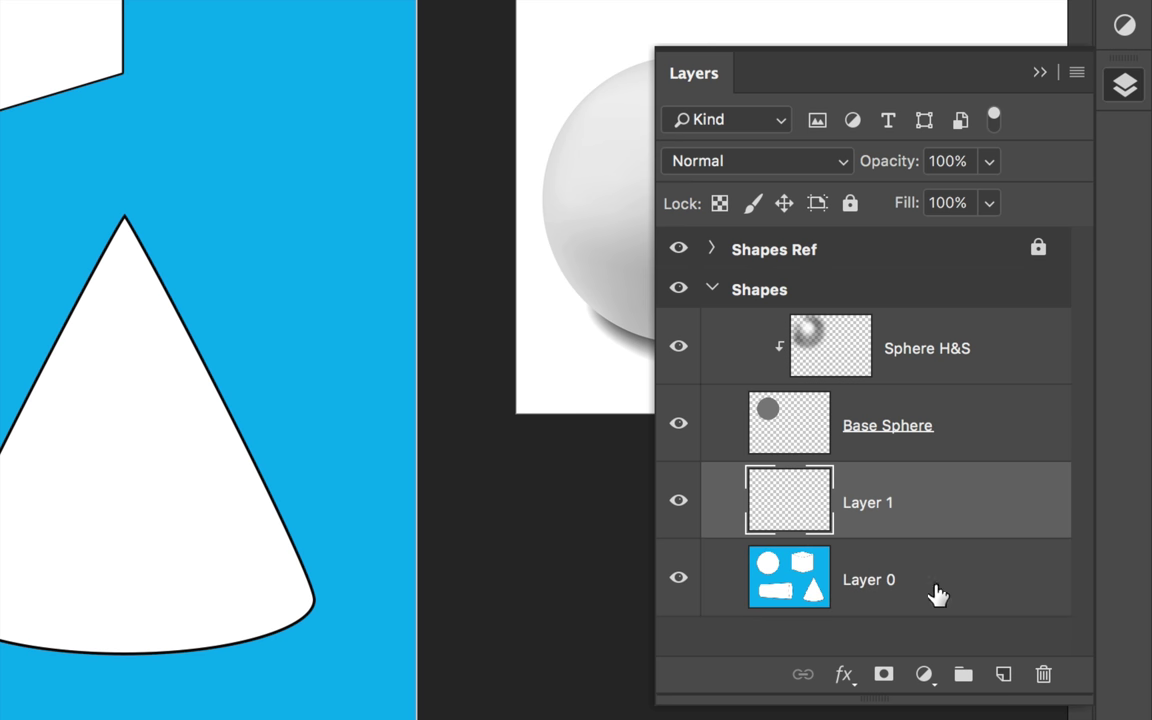
{"action": "double_click", "coordinate": [875, 505]}
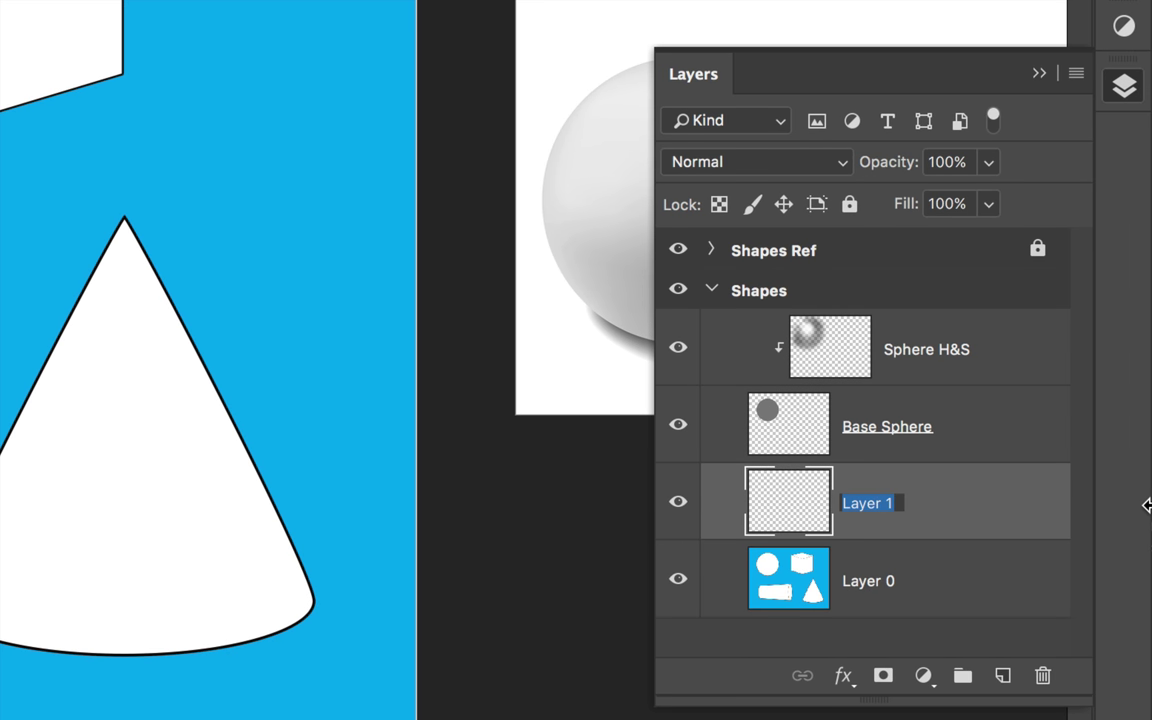
{"action": "type", "text": "Sph"}
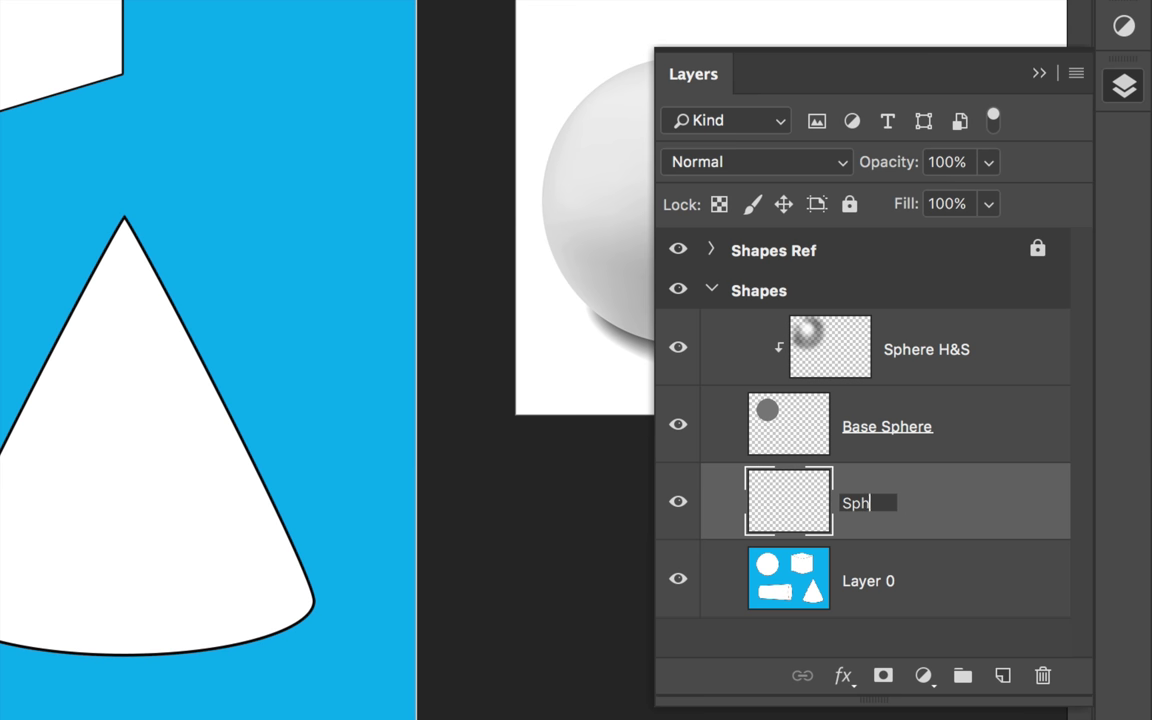
{"action": "type", "text": "ere Cast Shad"}
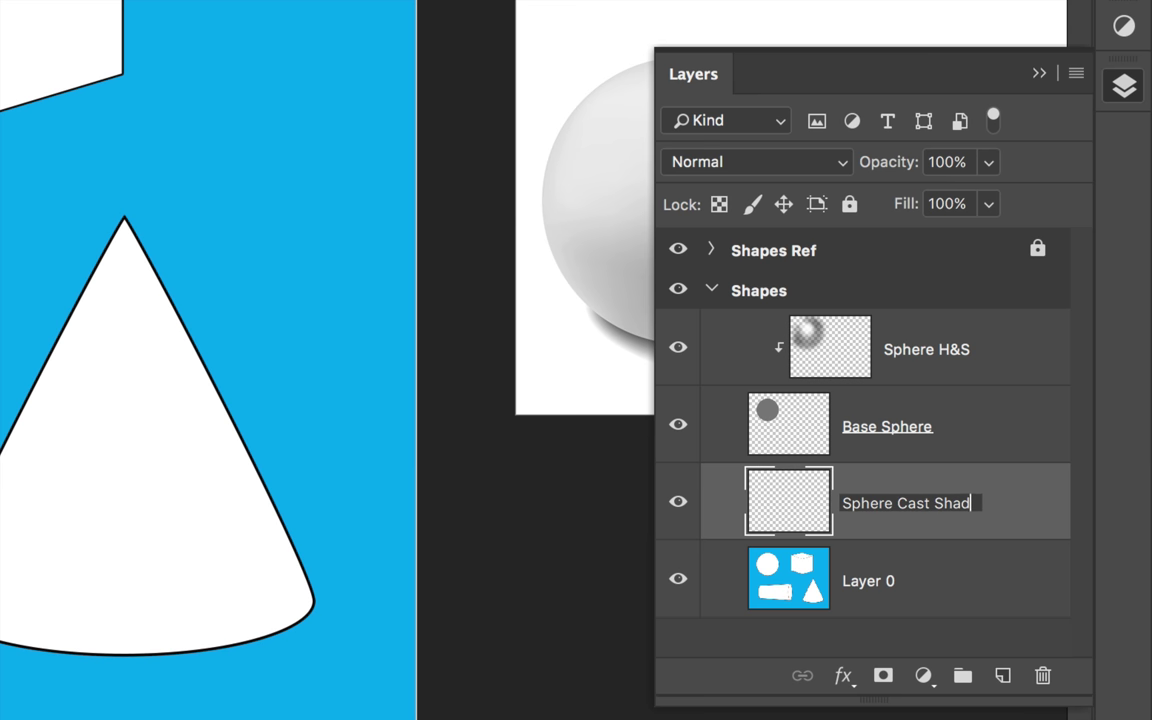
{"action": "type", "text": "ow"}
{"action": "key", "text": "Return"}
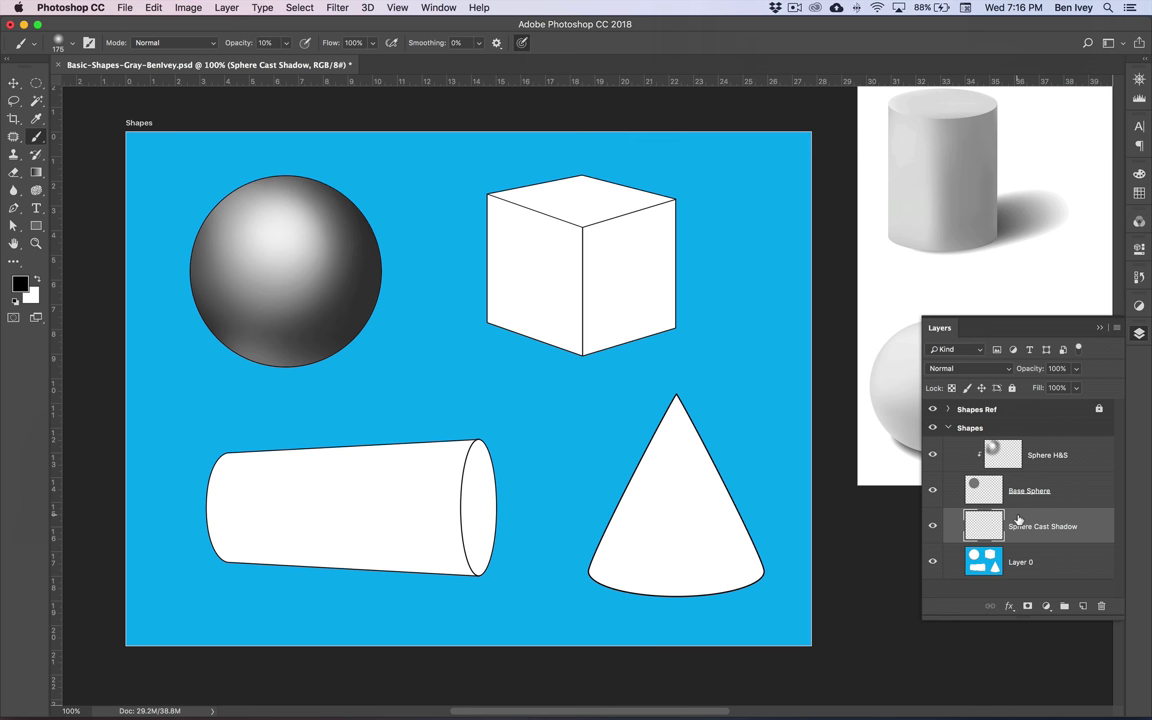
Step: Set the brush opacity to 20%, and draw a wide elliptical marquee selection under the sphere, extending to its right, for the cast shadow
{"action": "key", "text": "x"}
{"action": "key", "text": "2"}
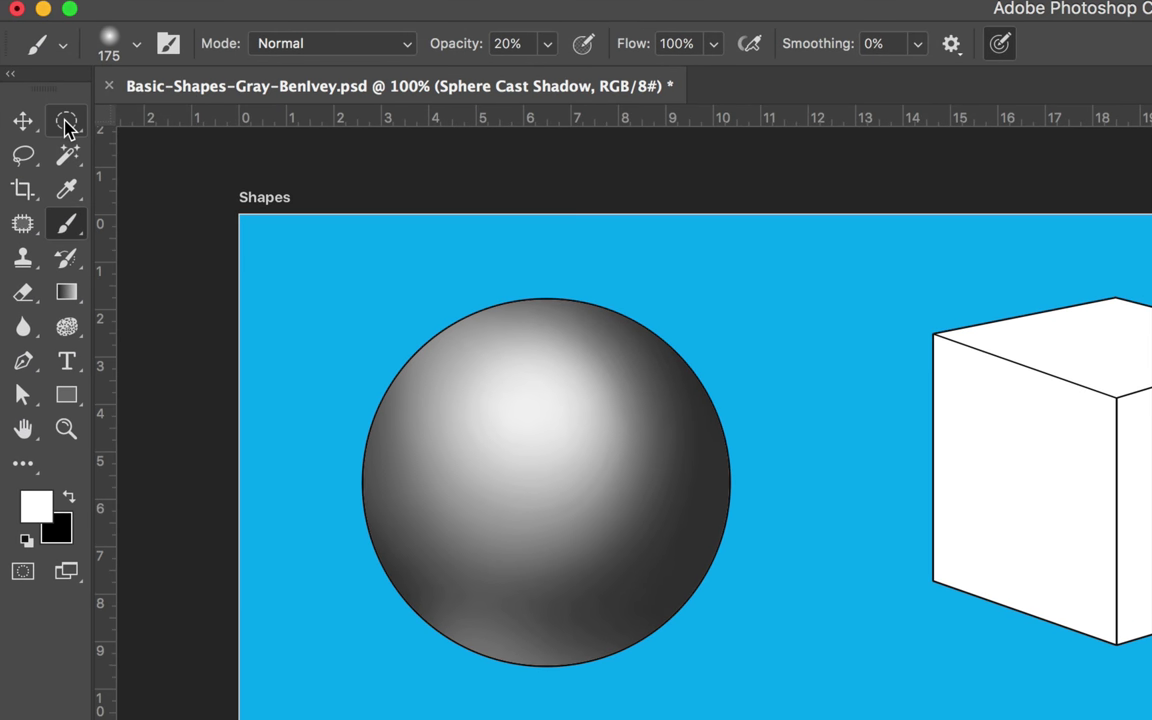
{"action": "left_click", "coordinate": [36, 83]}
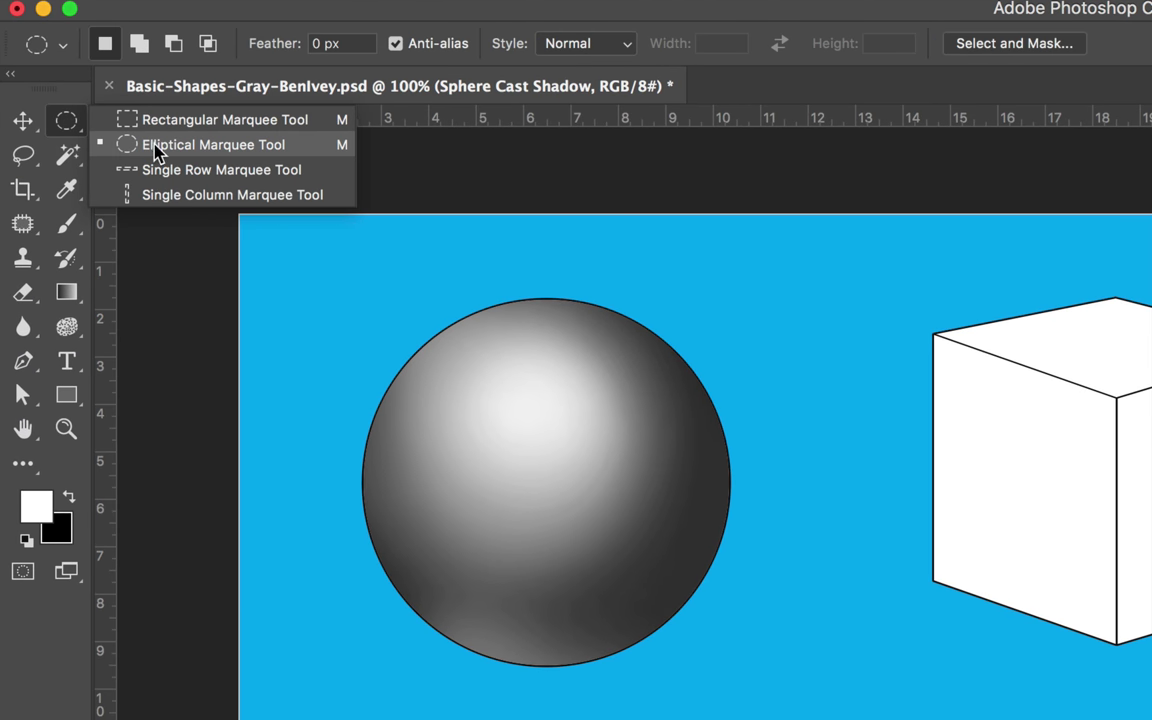
{"action": "left_click", "coordinate": [208, 147]}
{"action": "left_click_drag", "start_coordinate": [550, 565], "coordinate": [411, 360]}
{"action": "left_click_drag", "start_coordinate": [233, 345], "coordinate": [677, 510]}
{"action": "key", "text": "space"}
{"action": "left_click_drag", "start_coordinate": [677, 507], "coordinate": [715, 512]}
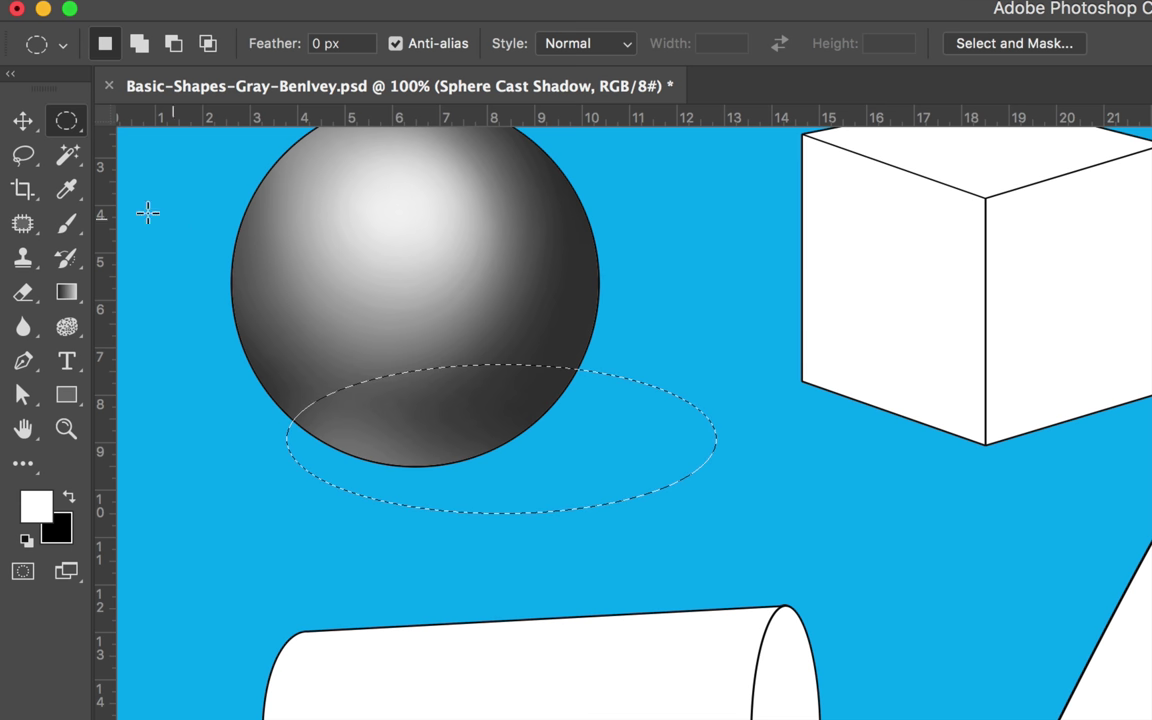
Step: Paint the sphere's cast shadow in black at 10% brush opacity inside the elliptical selection, building up the darkest tone directly beneath the sphere
{"action": "left_click", "coordinate": [66, 229]}
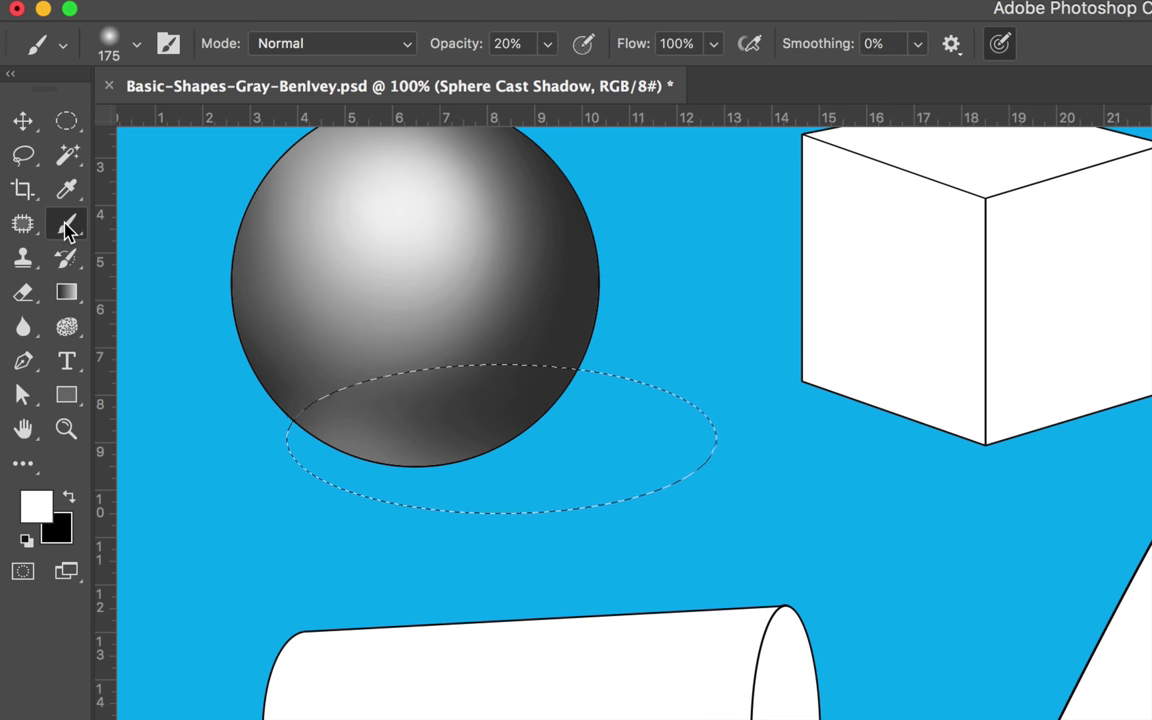
{"action": "left_click", "coordinate": [69, 497]}
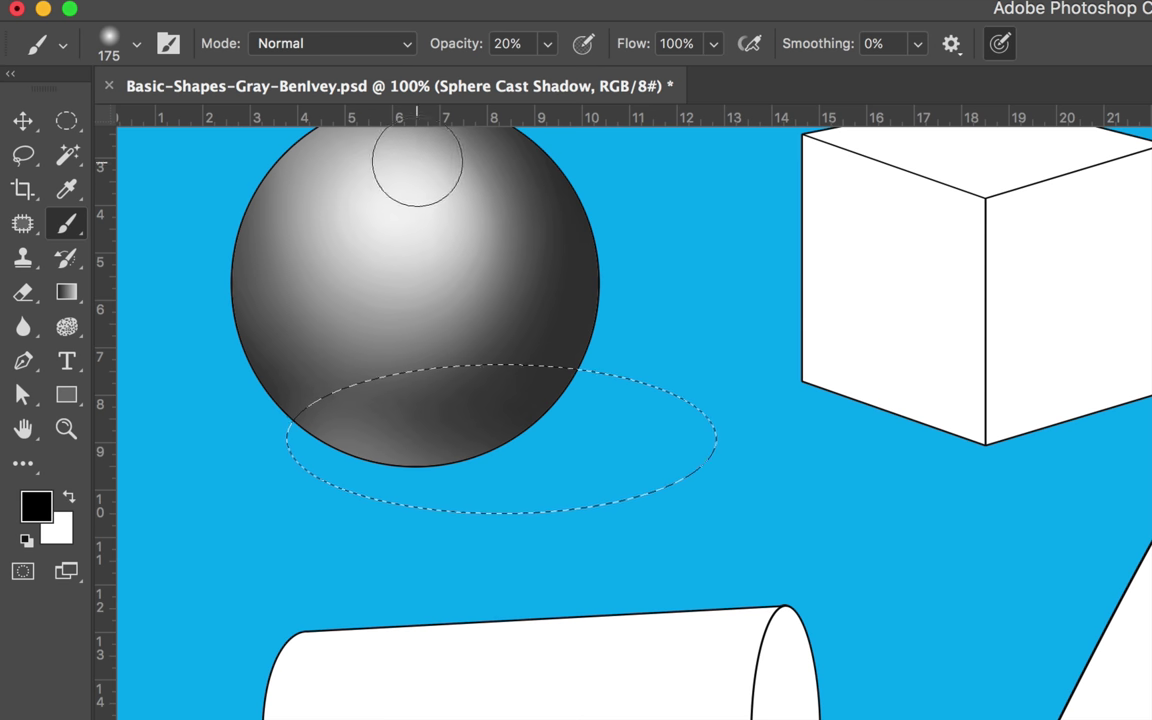
{"action": "key", "text": "1"}
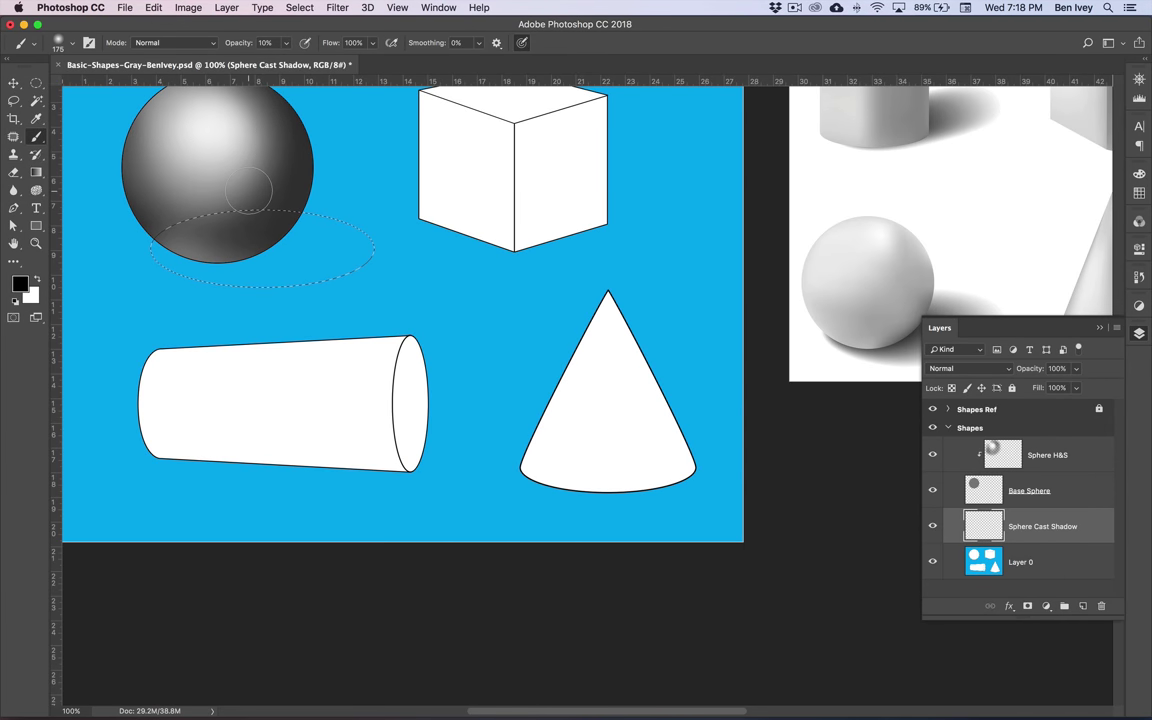
{"action": "scroll", "coordinate": [248, 190], "scroll_direction": "left", "scroll_amount": 5}
{"action": "scroll", "coordinate": [248, 190], "scroll_direction": "up", "scroll_amount": 3}
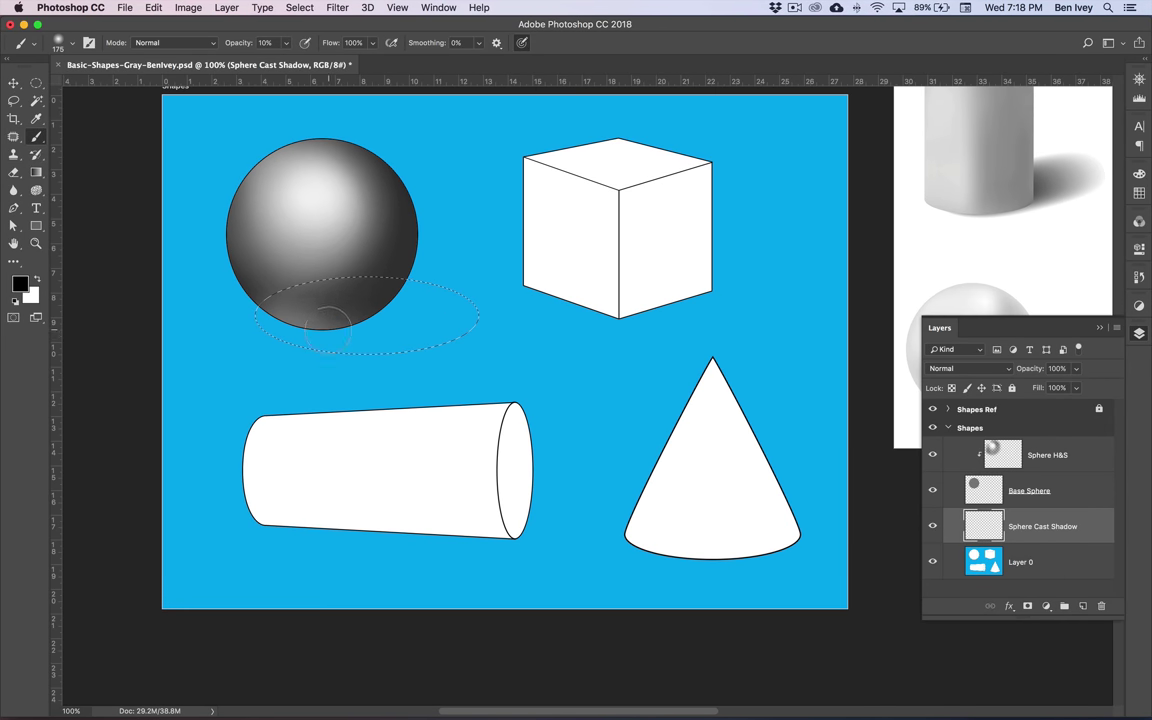
{"action": "mouse_move", "coordinate": [325, 327]}
{"action": "left_mouse_down"}
{"action": "mouse_move", "coordinate": [264, 304]}
{"action": "mouse_move", "coordinate": [399, 316]}
{"action": "mouse_move", "coordinate": [310, 280]}
{"action": "mouse_move", "coordinate": [346, 271]}
{"action": "mouse_move", "coordinate": [413, 305]}
{"action": "mouse_move", "coordinate": [262, 297]}
{"action": "mouse_move", "coordinate": [355, 290]}
{"action": "mouse_move", "coordinate": [401, 322]}
{"action": "left_mouse_up"}
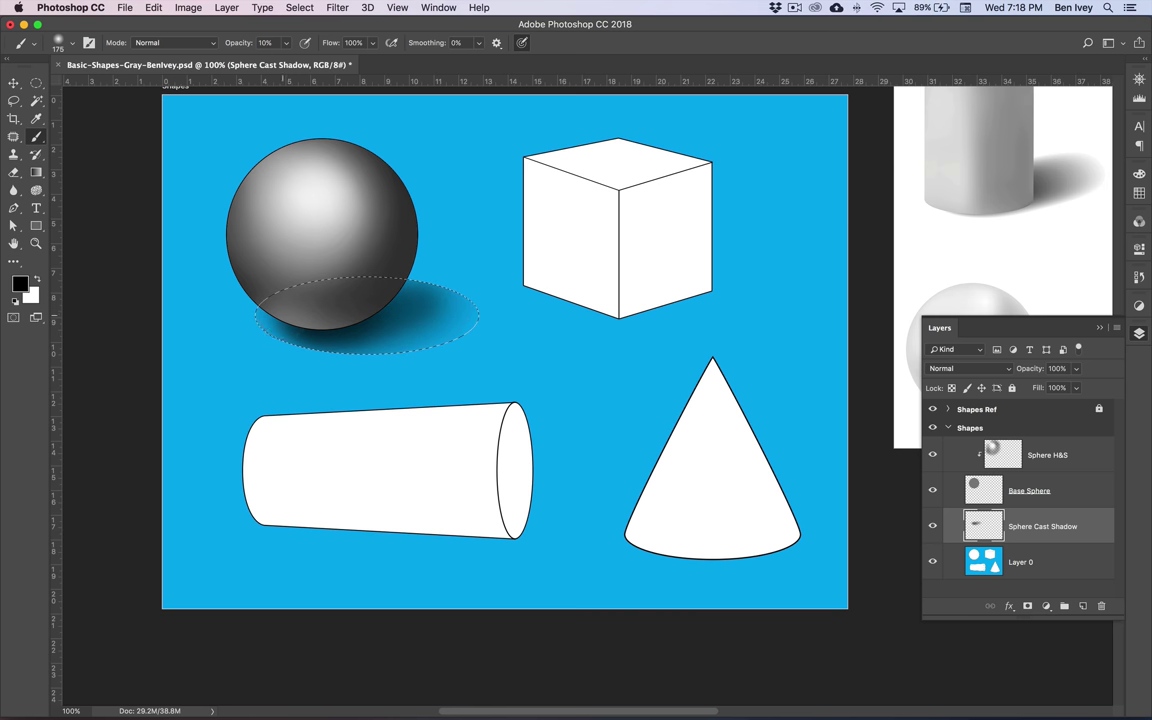
{"action": "left_click_drag", "start_coordinate": [300, 305], "coordinate": [342, 316]}
Step: Deselect the ellipse and brush lightly around the cast shadow's outer edge to soften it
{"action": "left_click", "coordinate": [299, 7]}
{"action": "left_click", "coordinate": [310, 37]}
{"action": "mouse_move", "coordinate": [268, 288]}
{"action": "left_mouse_down"}
{"action": "mouse_move", "coordinate": [350, 300]}
{"action": "mouse_move", "coordinate": [300, 305]}
{"action": "mouse_move", "coordinate": [270, 290]}
{"action": "mouse_move", "coordinate": [380, 326]}
{"action": "mouse_move", "coordinate": [313, 301]}
{"action": "mouse_move", "coordinate": [391, 288]}
{"action": "mouse_move", "coordinate": [403, 306]}
{"action": "mouse_move", "coordinate": [430, 285]}
{"action": "left_mouse_up"}
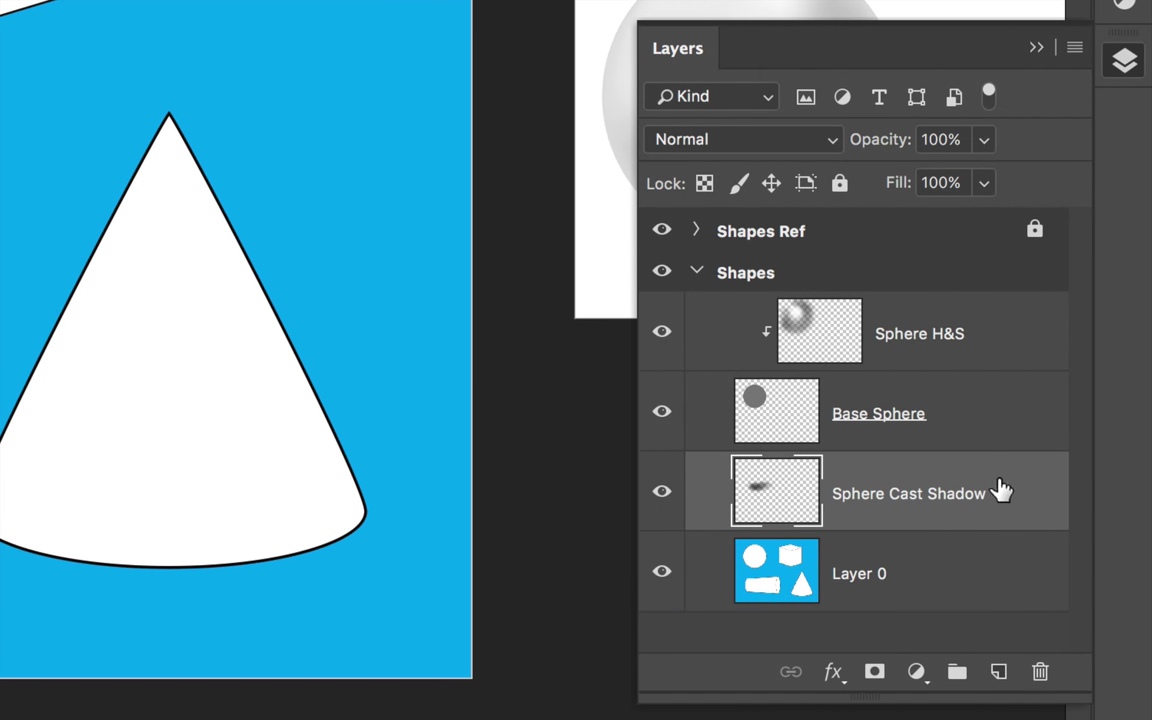
Step: Group the Sphere Cast Shadow, Base Sphere and Sphere H&S layers into a group named "Sphere"
{"action": "left_click", "coordinate": [958, 440], "text": "shift"}
{"action": "left_click", "coordinate": [895, 345], "text": "shift"}
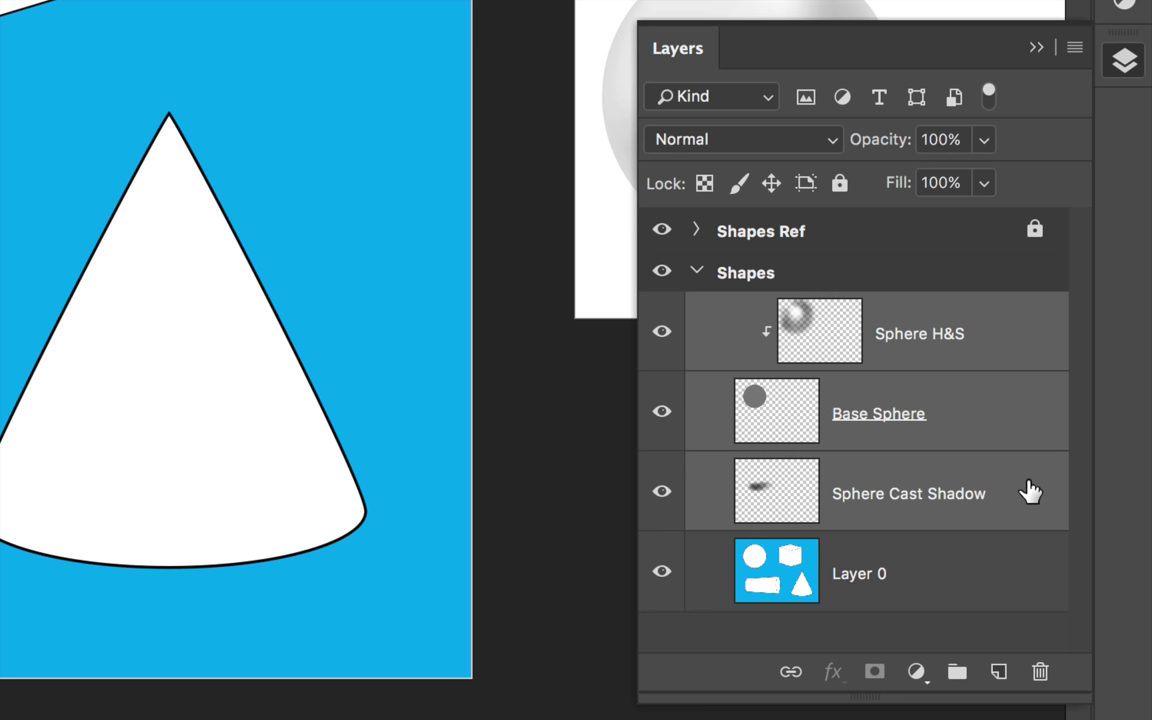
{"action": "left_click", "coordinate": [957, 673]}
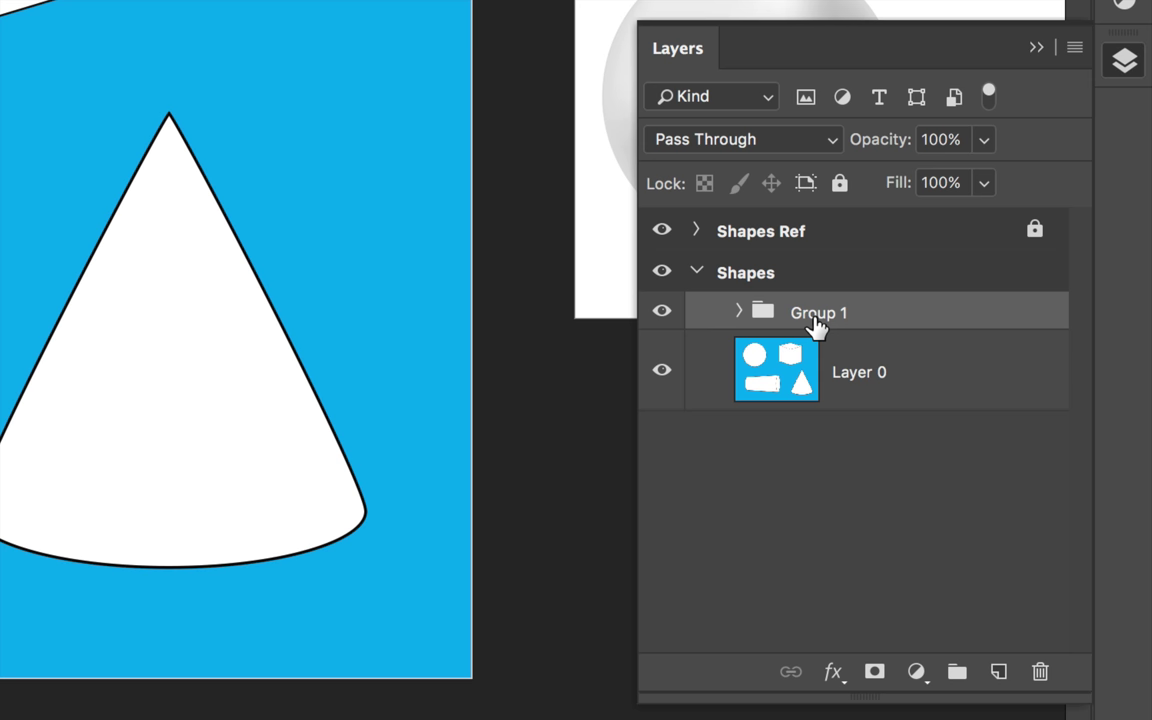
{"action": "double_click", "coordinate": [816, 314]}
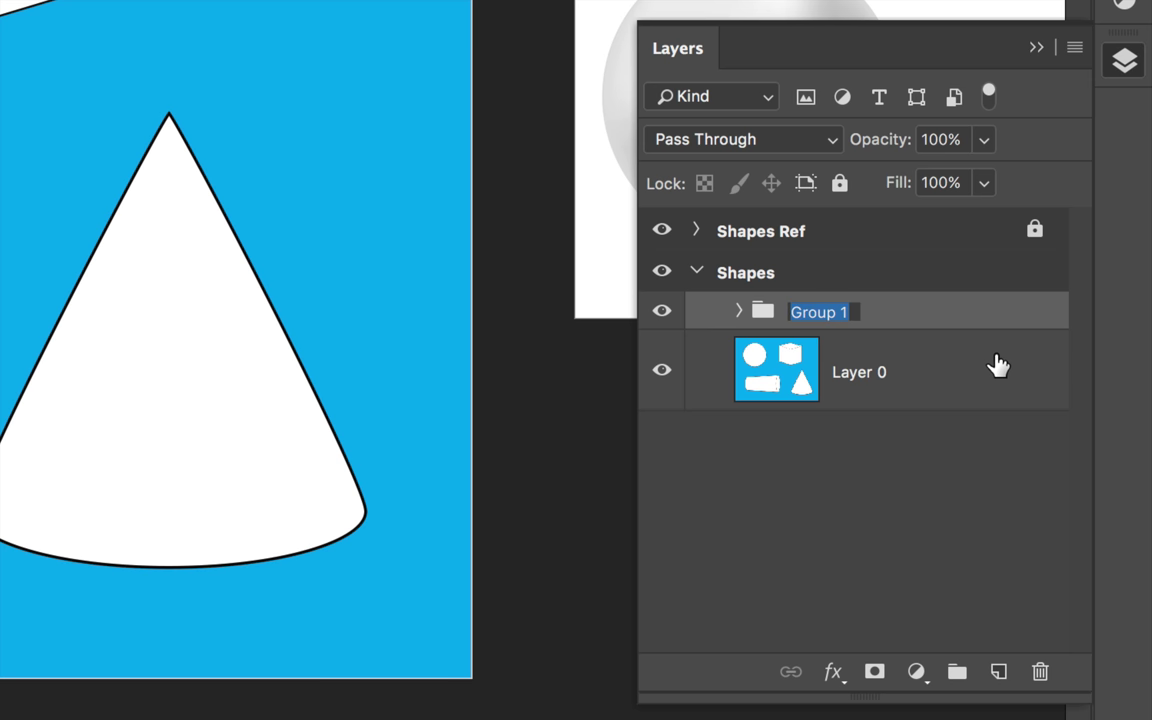
{"action": "type", "text": "Sphere"}
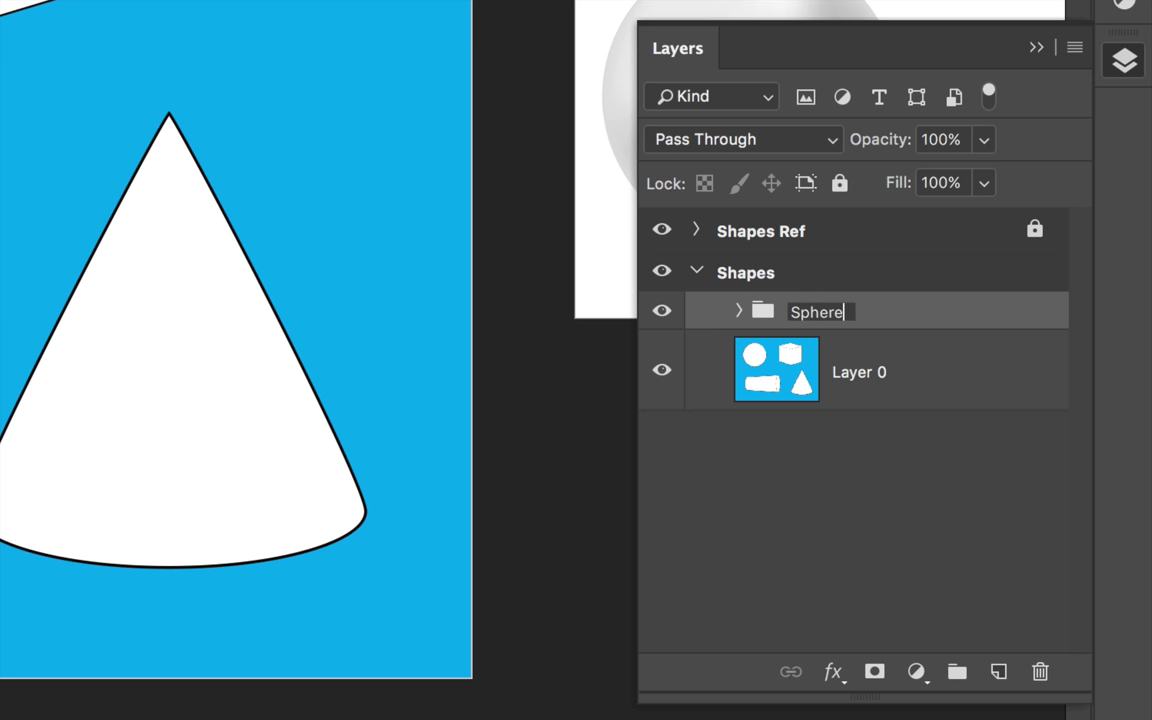
{"action": "key", "text": "Return"}
Step: Add a layer named "Right Cube Base" directly above Layer 0
{"action": "key", "text": "v"}
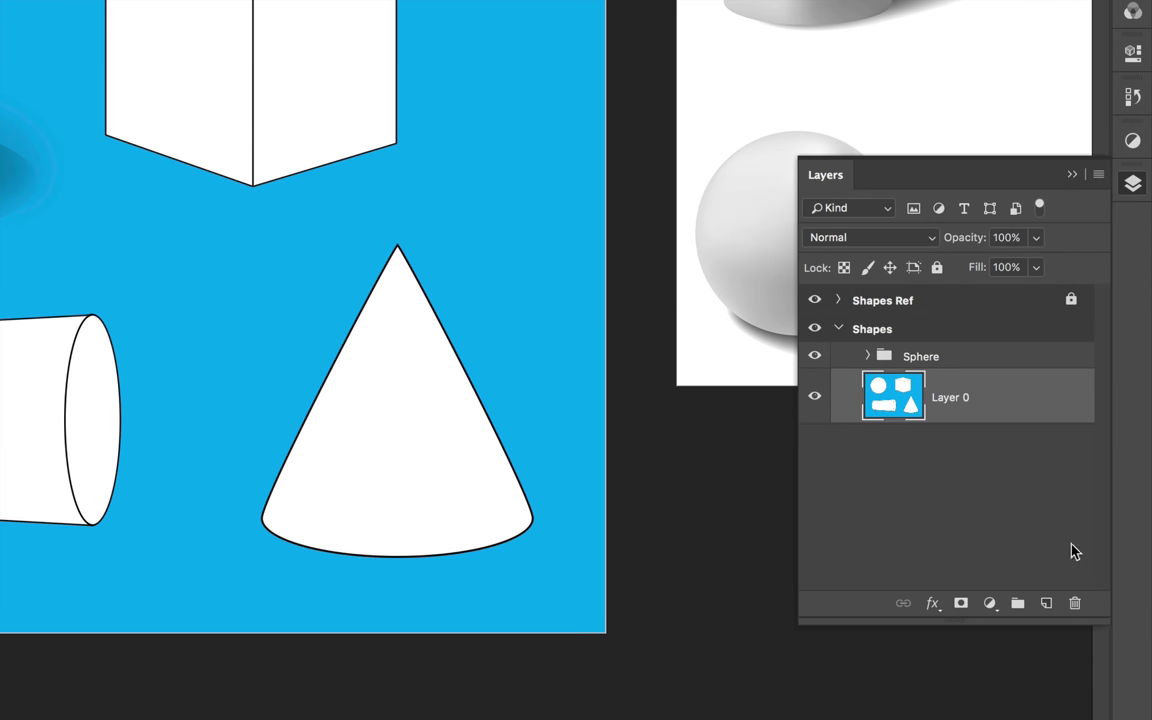
{"action": "left_click_drag", "start_coordinate": [990, 408], "coordinate": [1047, 598]}
{"action": "left_click", "coordinate": [1046, 604]}
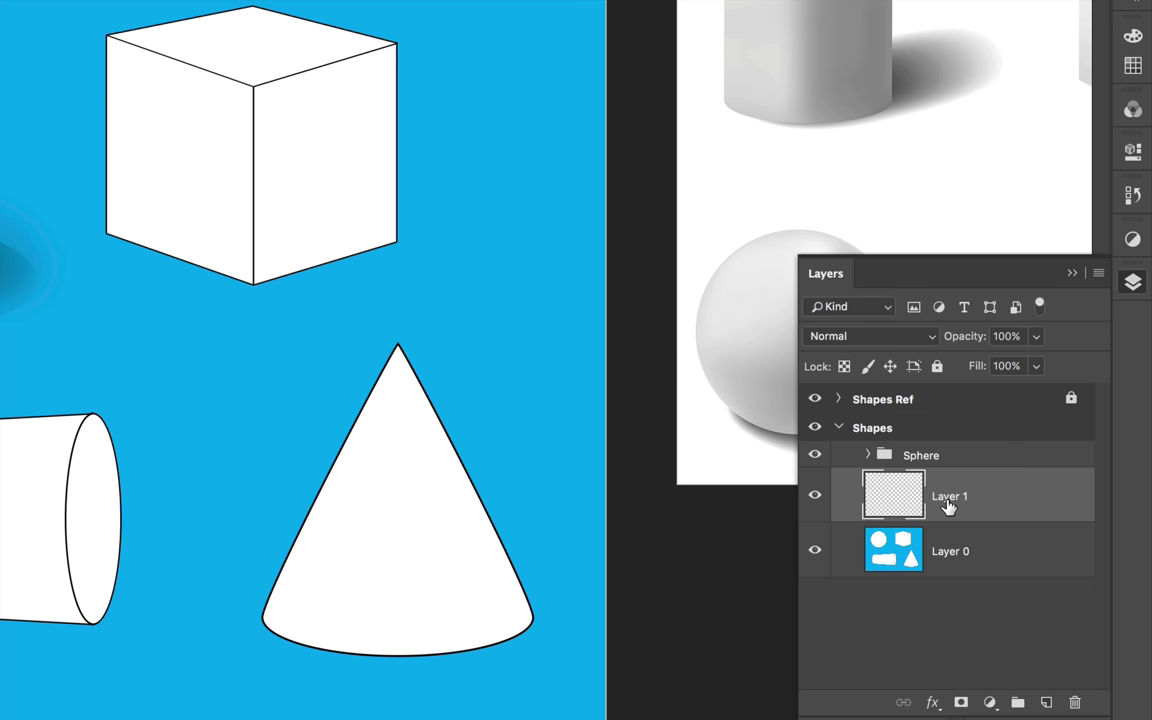
{"action": "double_click", "coordinate": [947, 500]}
{"action": "type", "text": "Right Cube Base"}
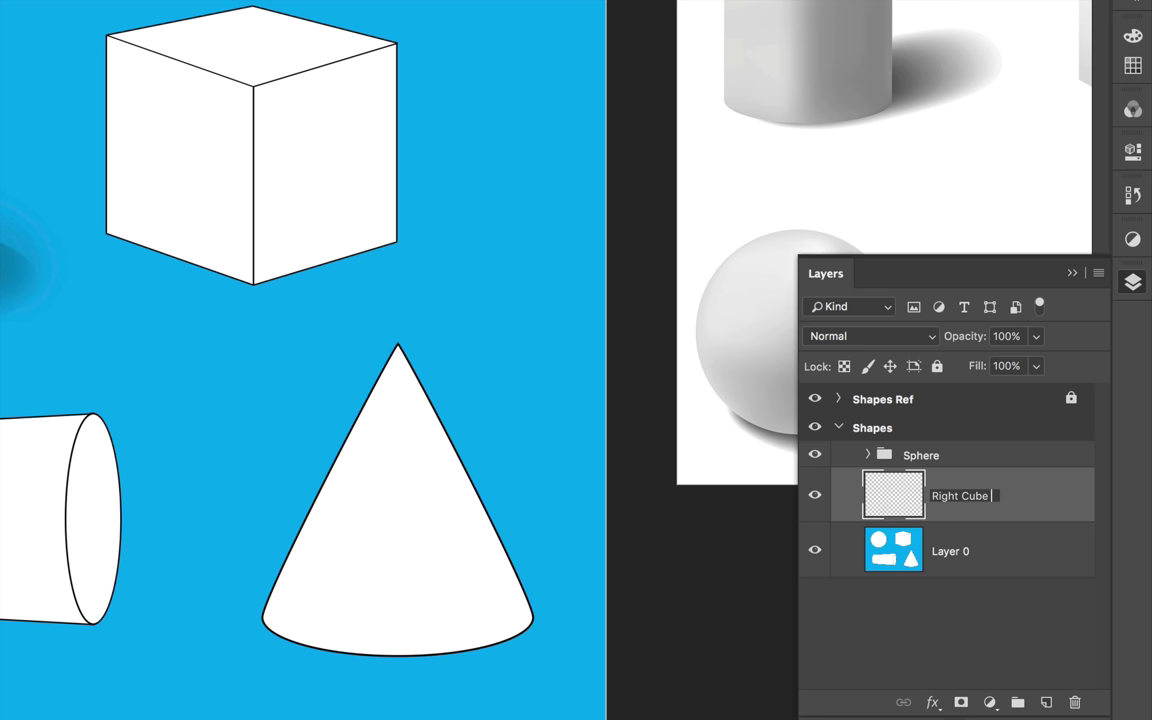
{"action": "key", "text": "Return"}
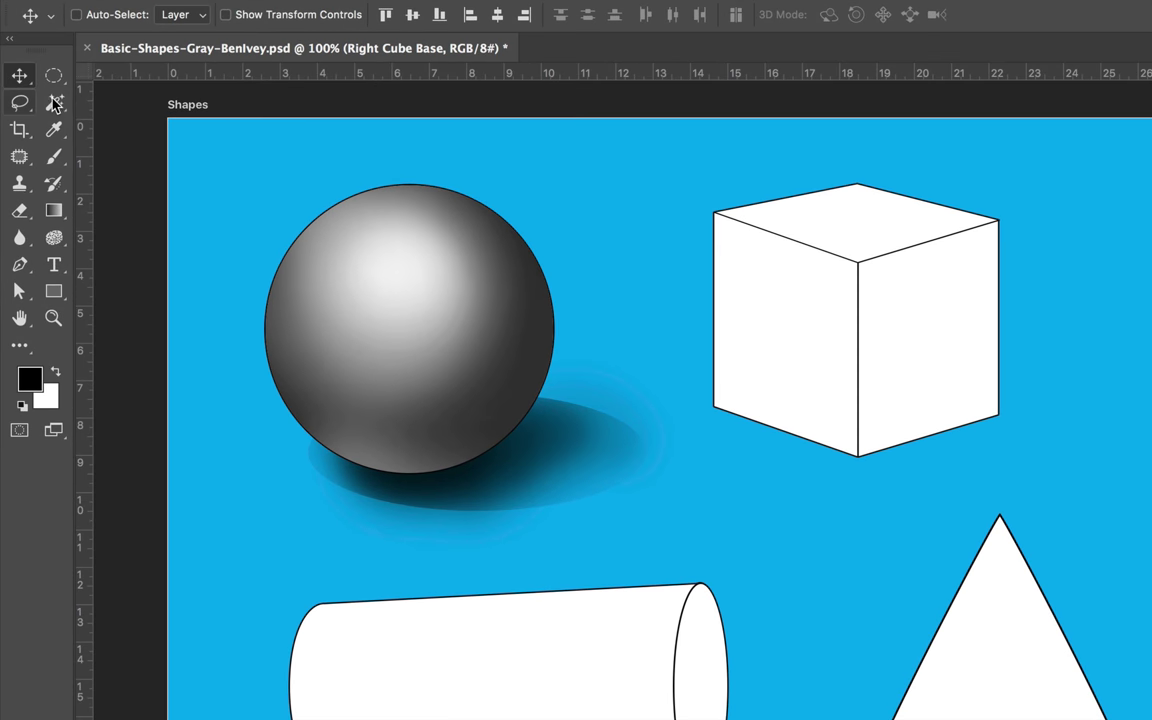
Step: Select the cube's right face with the Magic Wand, fill it with 50% Gray at 100% opacity, and deselect
{"action": "left_click", "coordinate": [37, 101]}
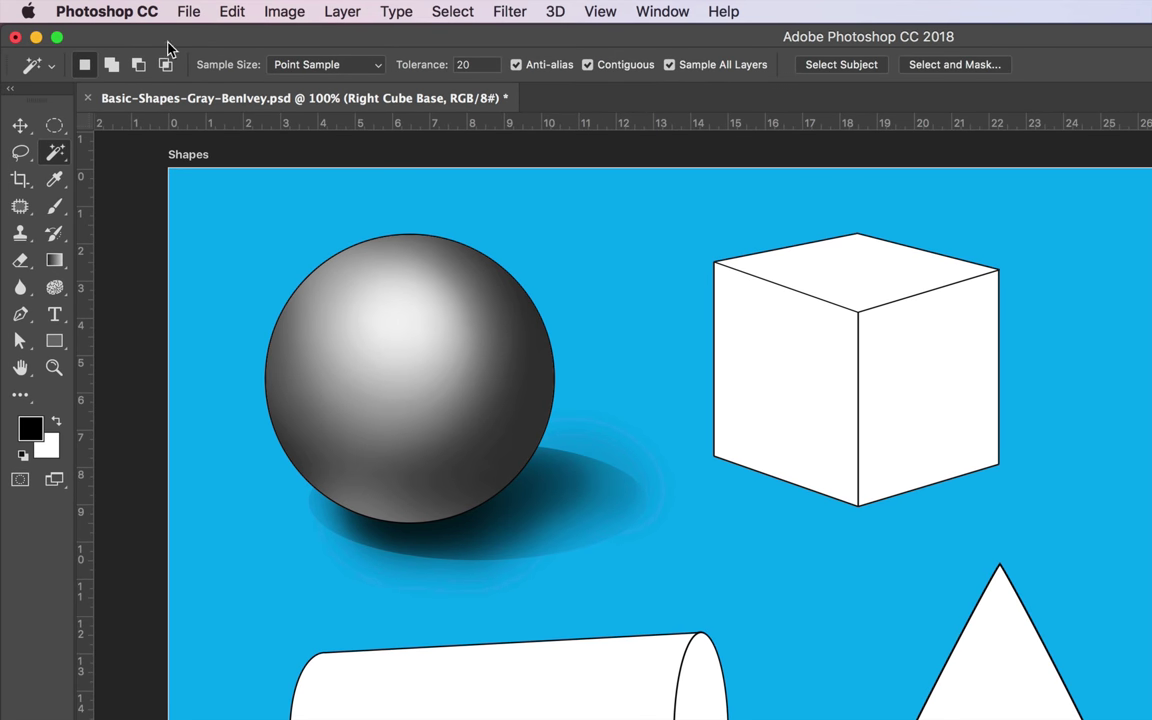
{"action": "left_click", "coordinate": [926, 386]}
{"action": "left_click", "coordinate": [230, 11]}
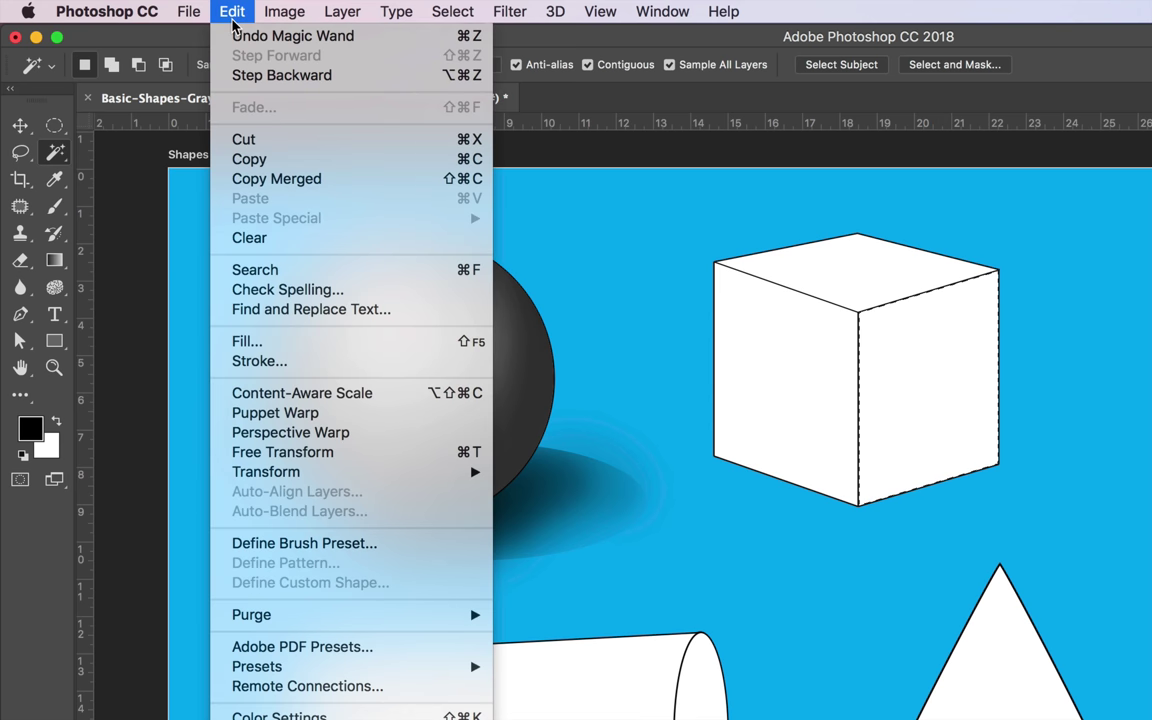
{"action": "left_click", "coordinate": [411, 339]}
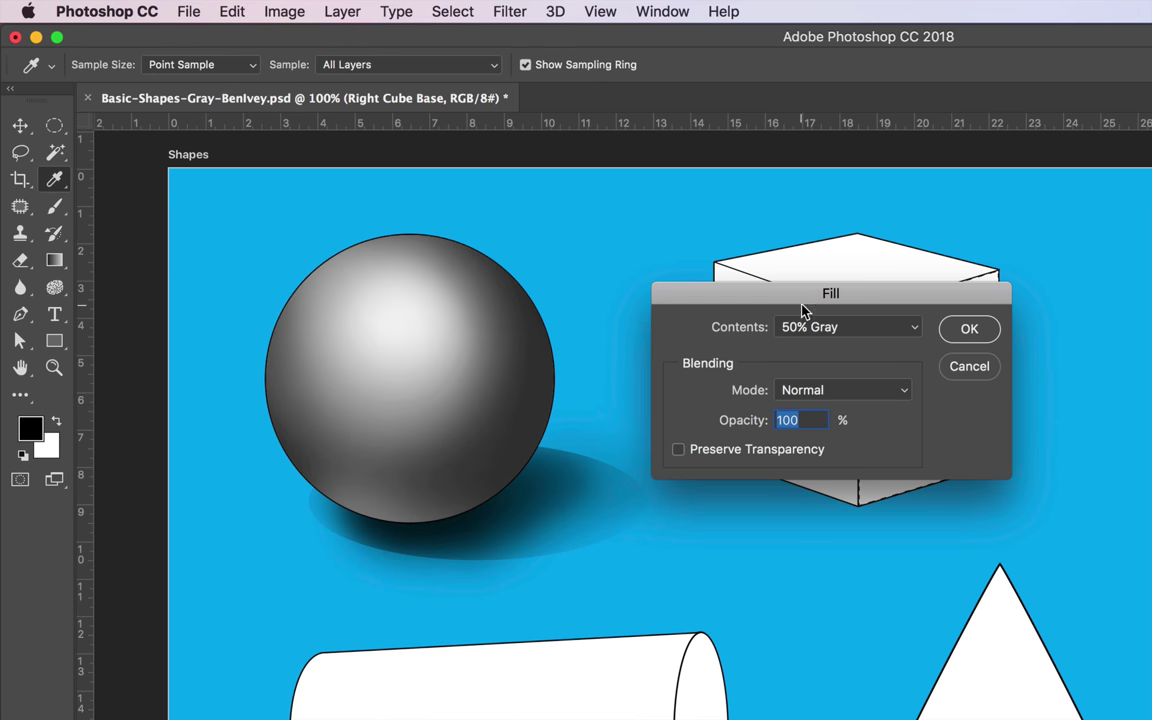
{"action": "left_click_drag", "start_coordinate": [818, 300], "coordinate": [606, 297]}
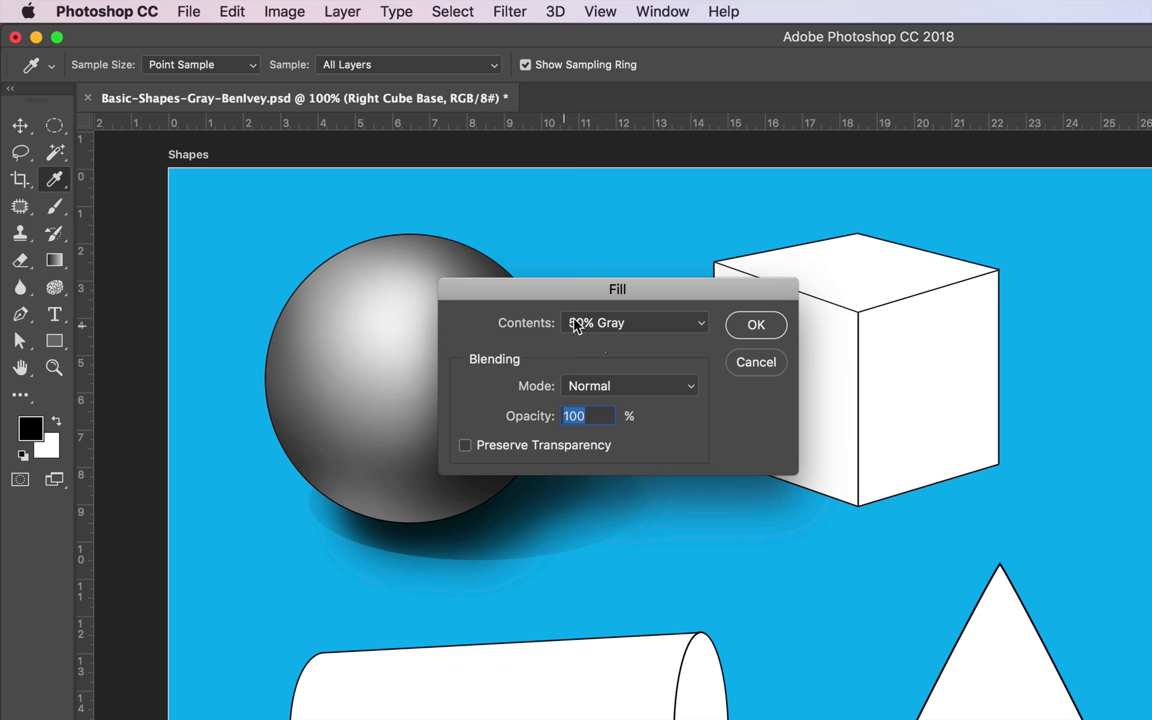
{"action": "left_click", "coordinate": [757, 324]}
{"action": "key", "text": "w"}
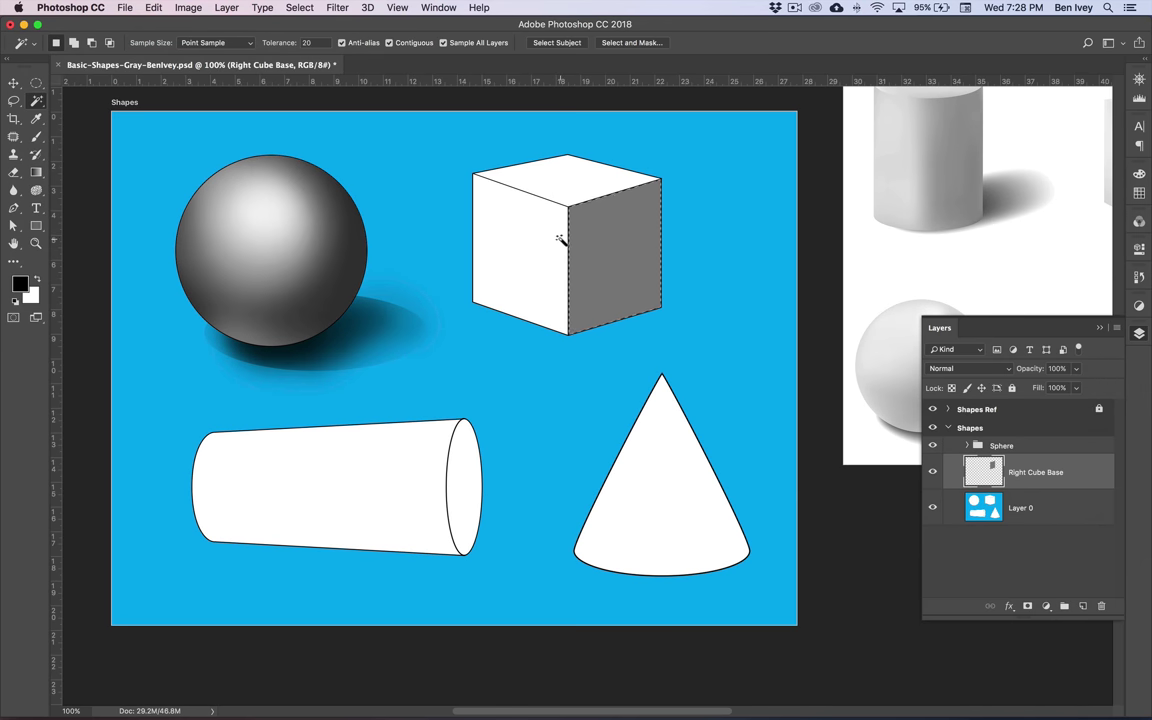
{"action": "left_click", "coordinate": [298, 9]}
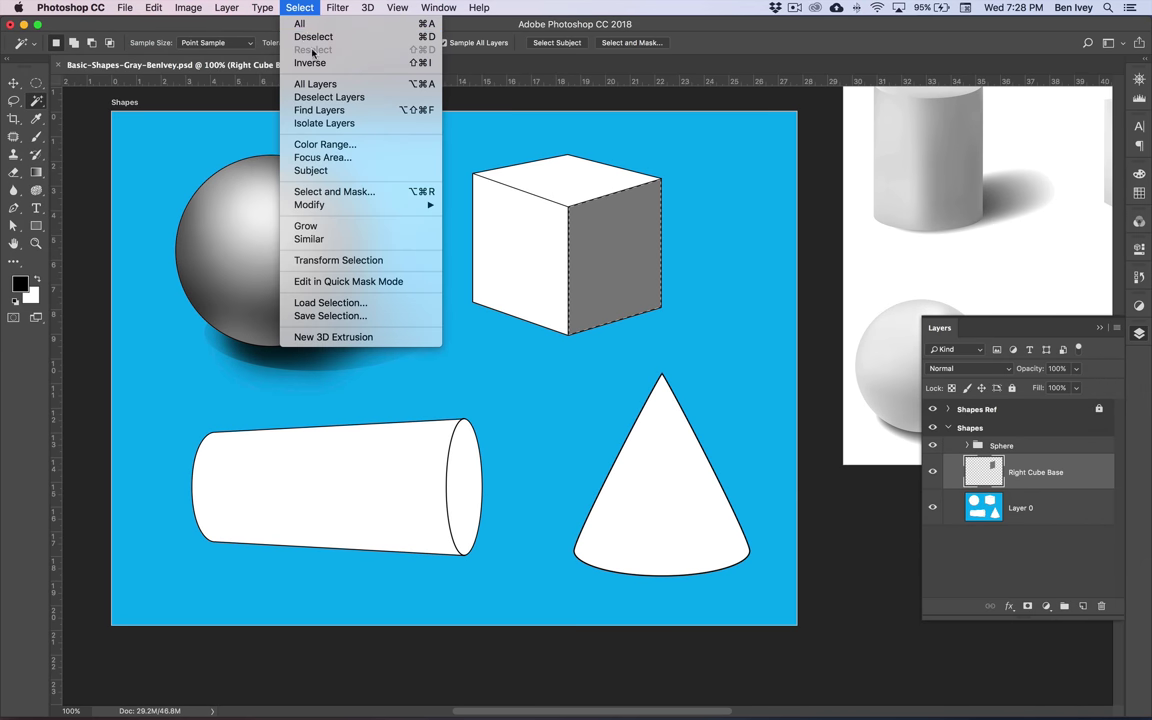
{"action": "left_click", "coordinate": [310, 36]}
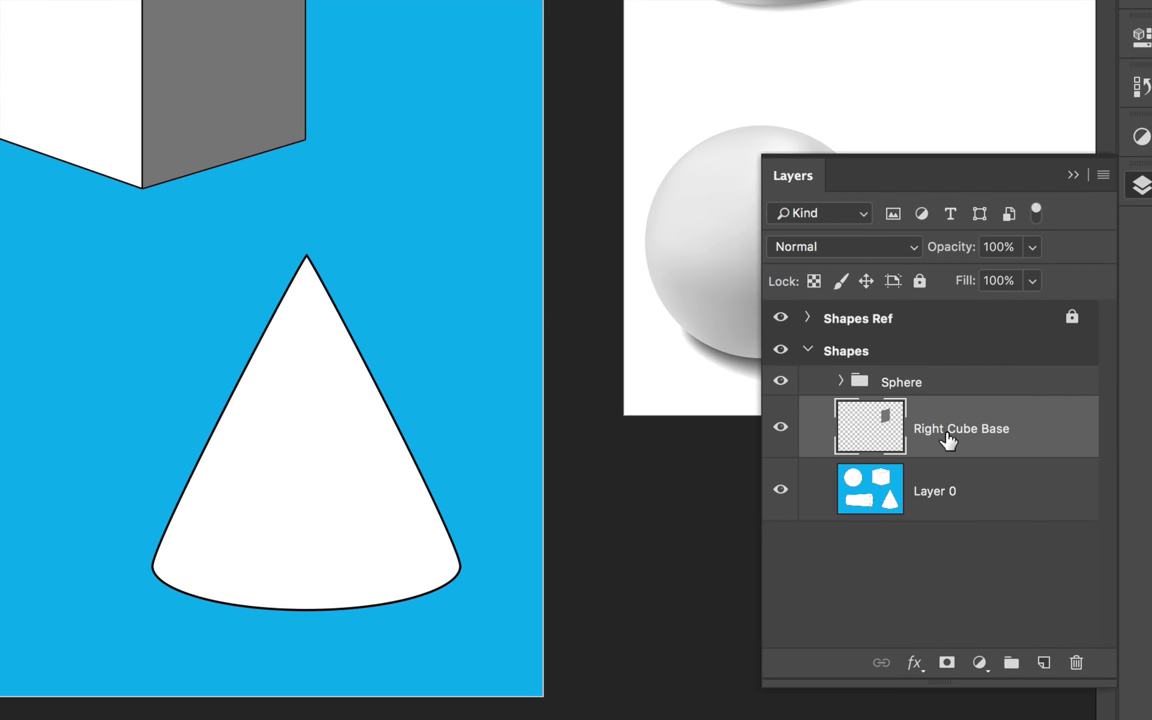
Step: Add a layer named "Right cube H&S" above Right Cube Base and clip it to that layer
{"action": "left_click", "coordinate": [1045, 664]}
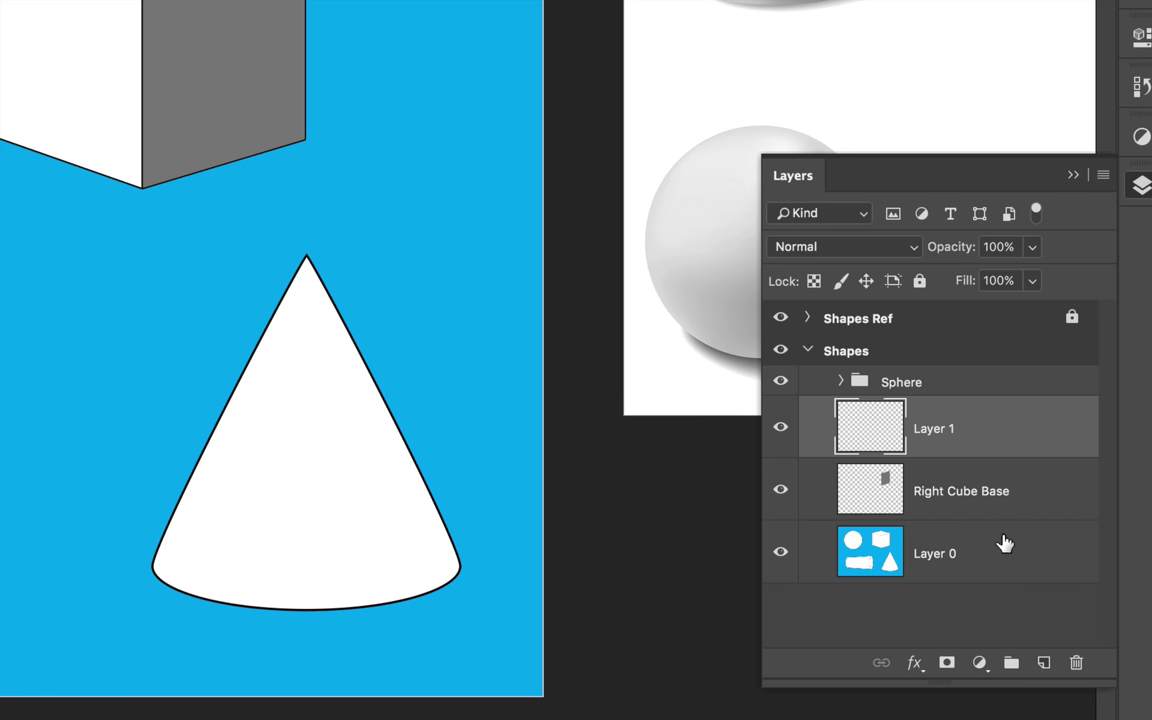
{"action": "double_click", "coordinate": [931, 430]}
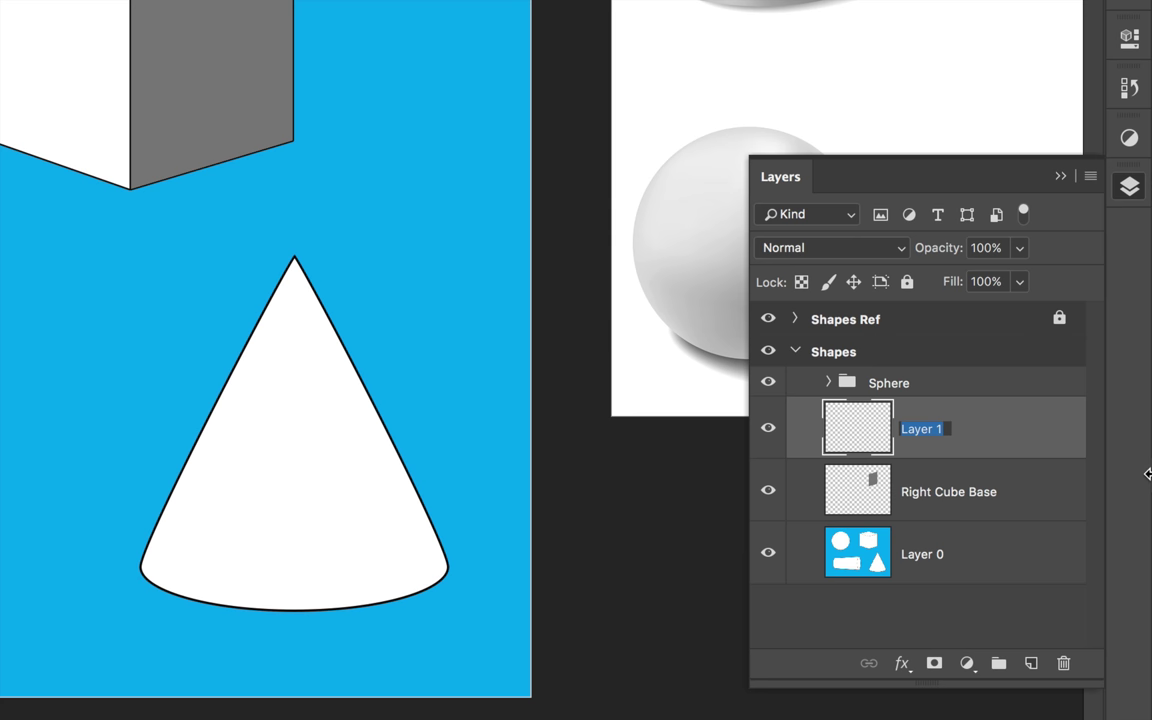
{"action": "type", "text": "Right cube "}
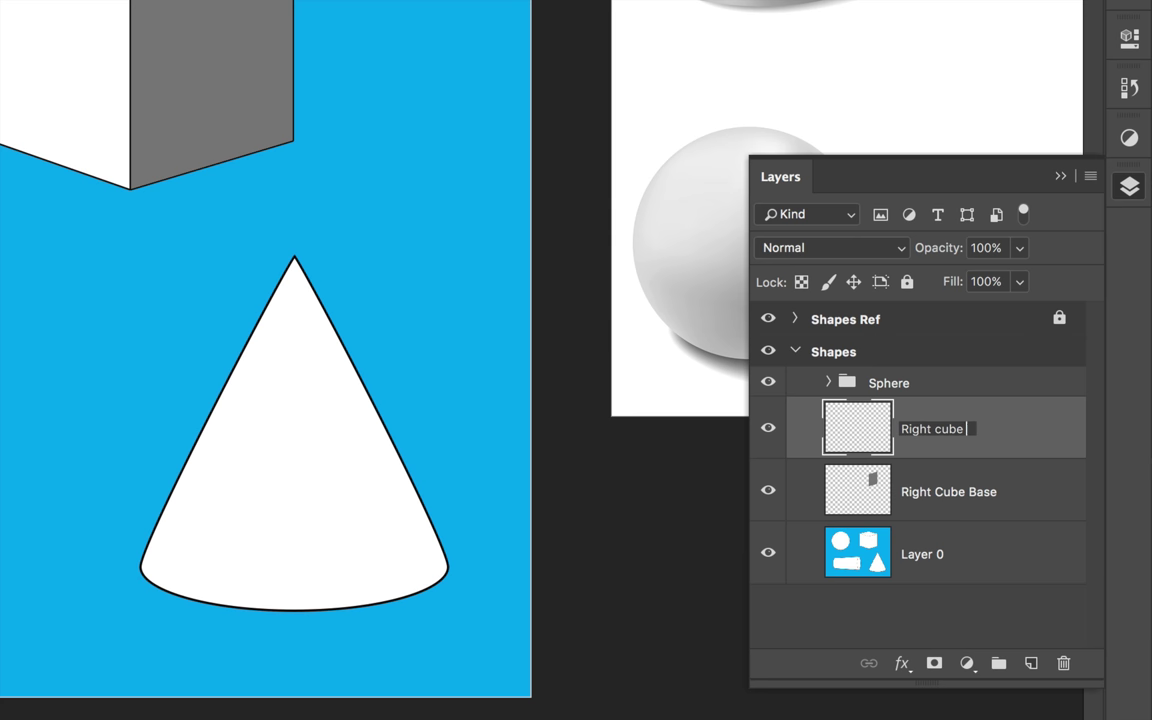
{"action": "type", "text": "H&S"}
{"action": "key", "text": "Return"}
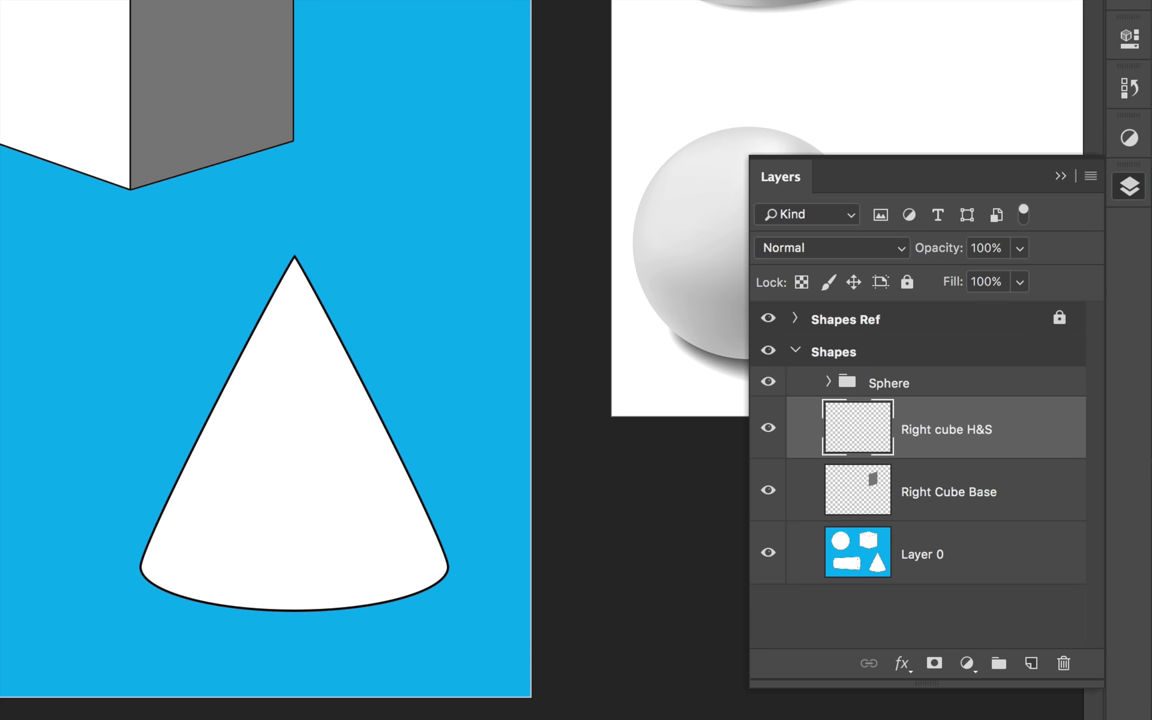
{"action": "left_click", "coordinate": [1090, 177]}
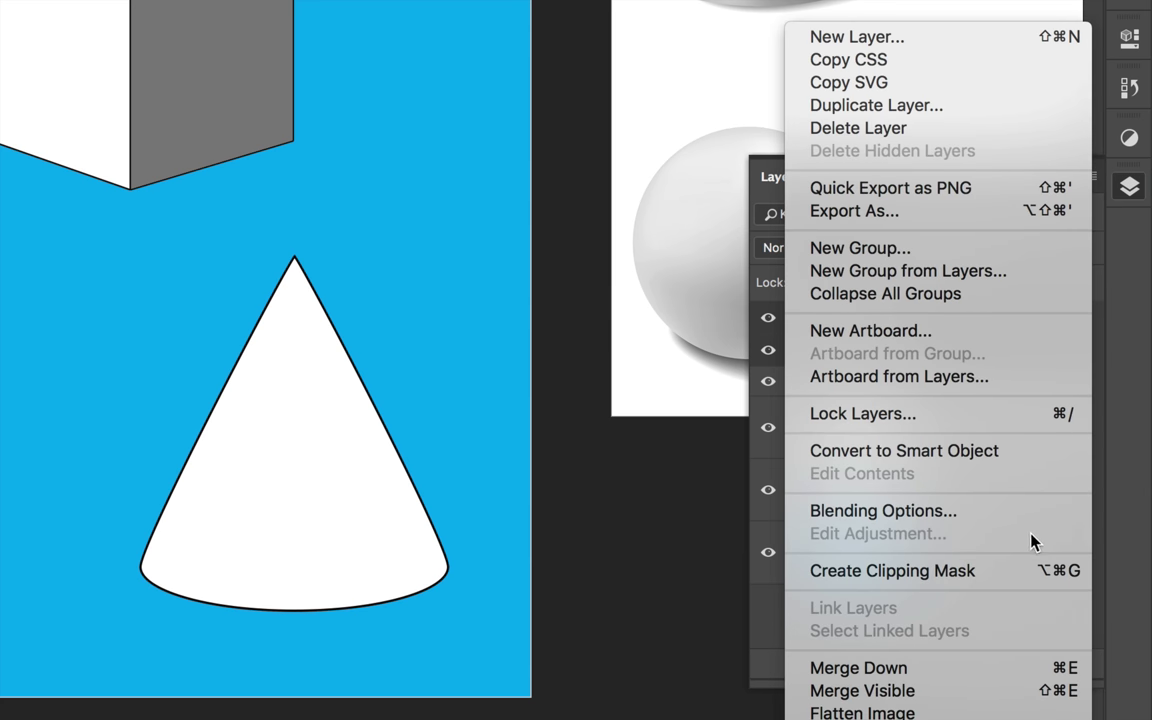
{"action": "left_click", "coordinate": [1019, 572]}
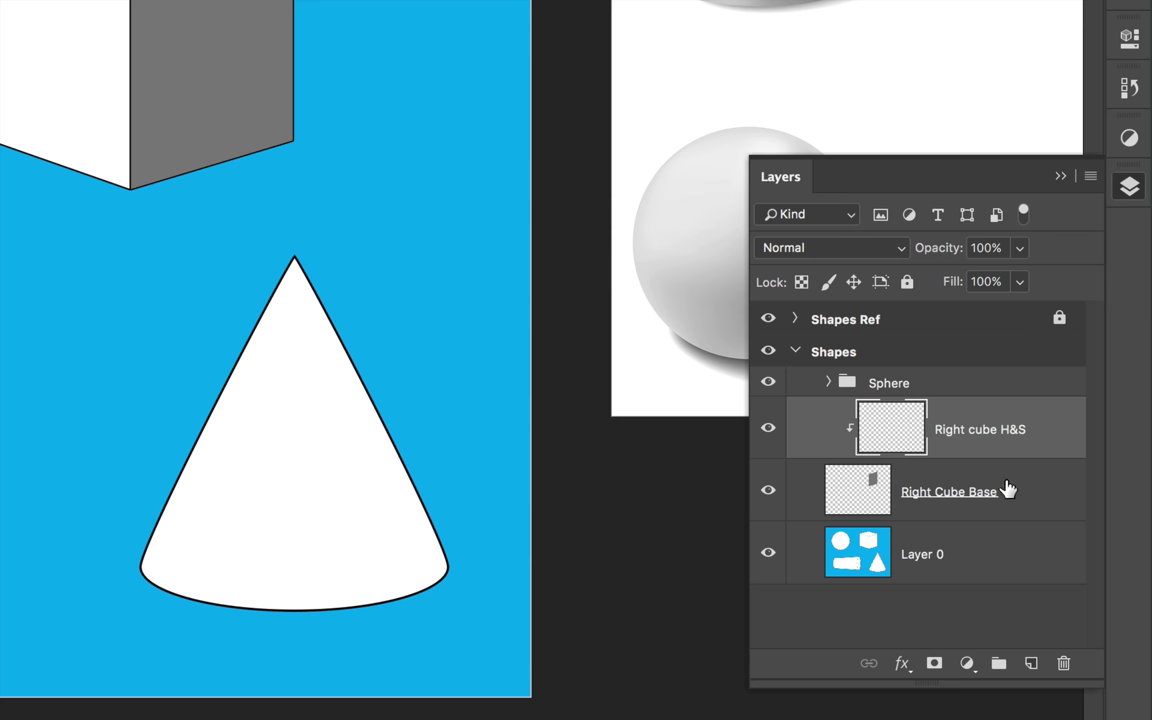
Step: Add a layer named "Left Cube Base" above the Right cube H&S layer
{"action": "left_click", "coordinate": [1031, 665]}
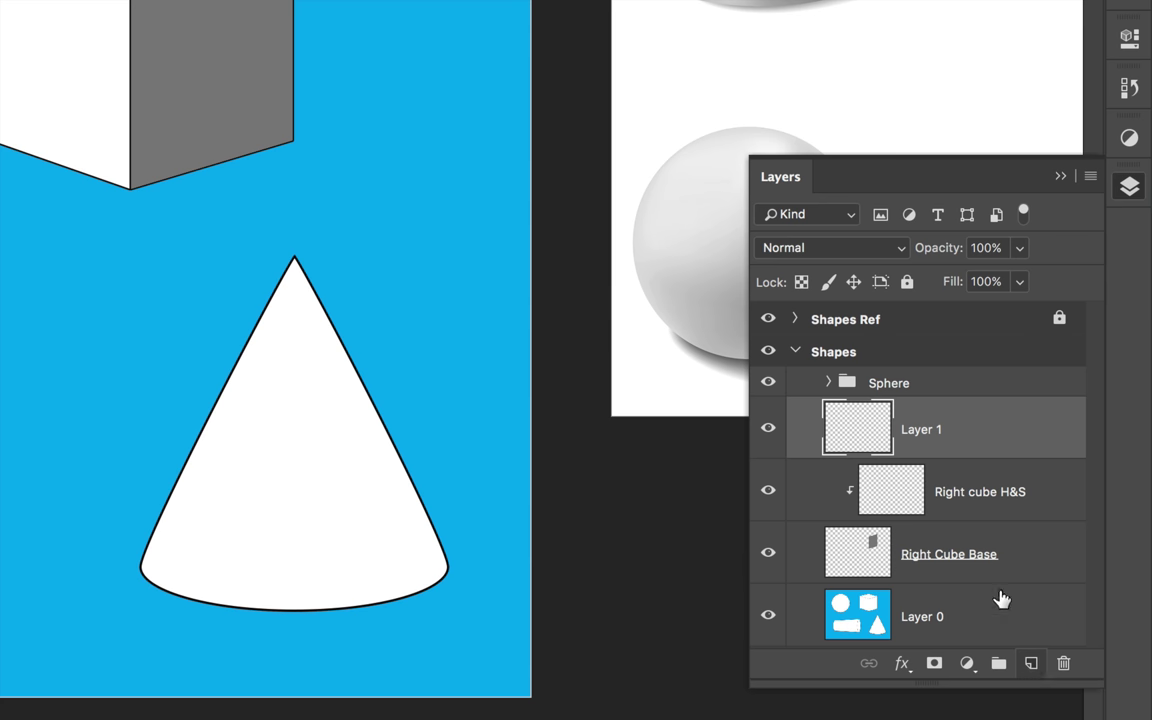
{"action": "double_click", "coordinate": [916, 429]}
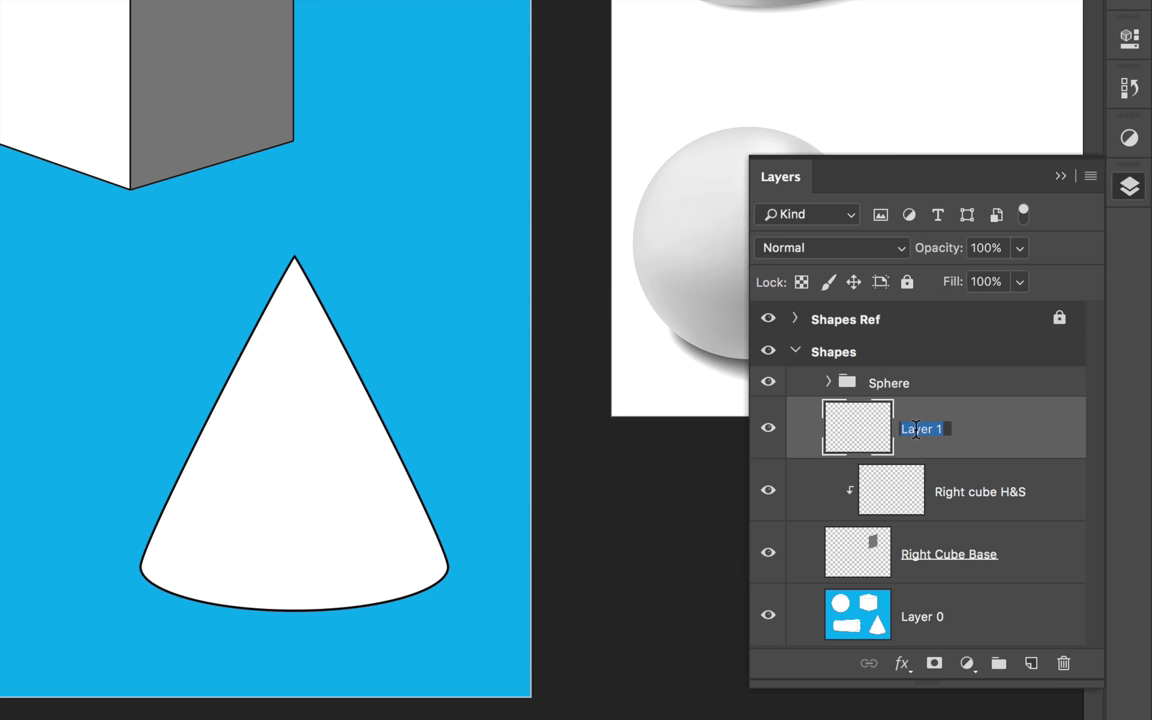
{"action": "type", "text": "Left Cube Base"}
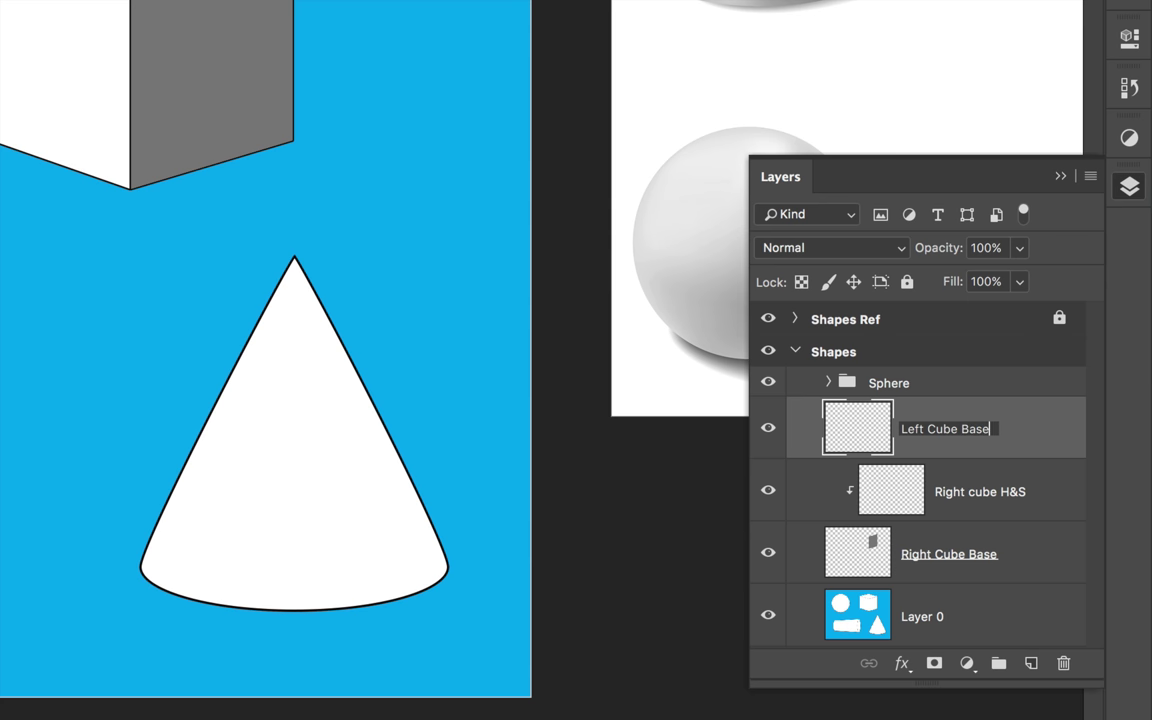
{"action": "key", "text": "Return"}
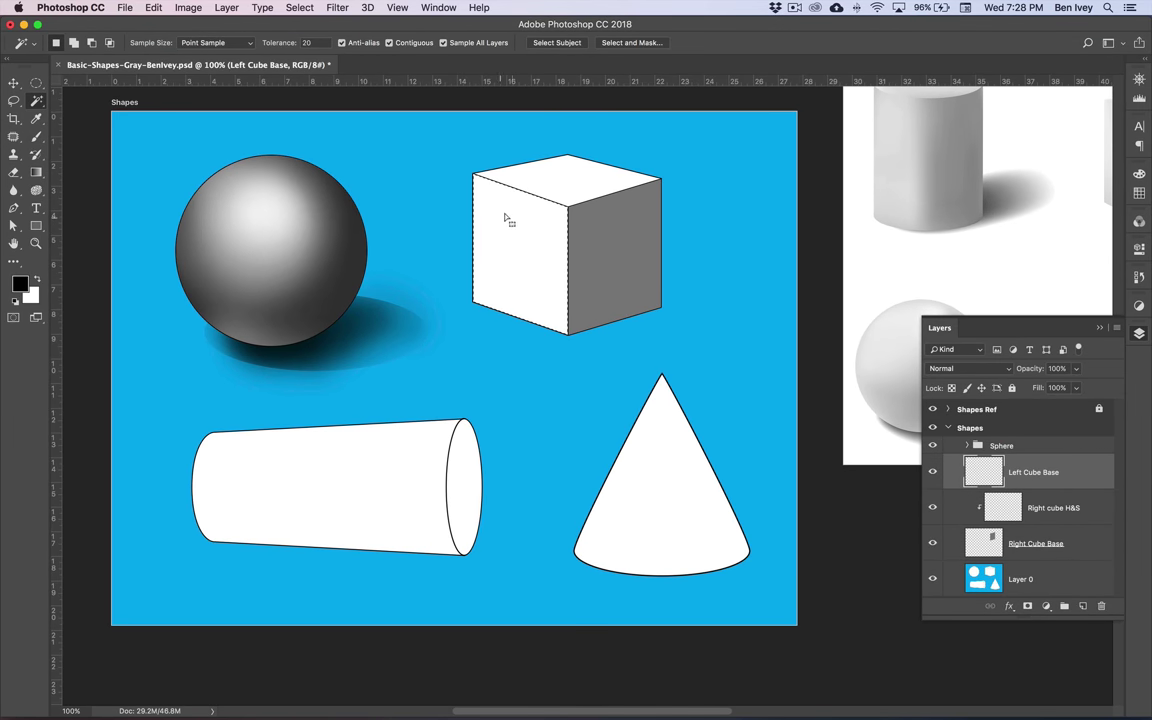
Step: Select the cube's left face with the Magic Wand and fill it with 50% Gray at 100% opacity
{"action": "left_click", "coordinate": [503, 227]}
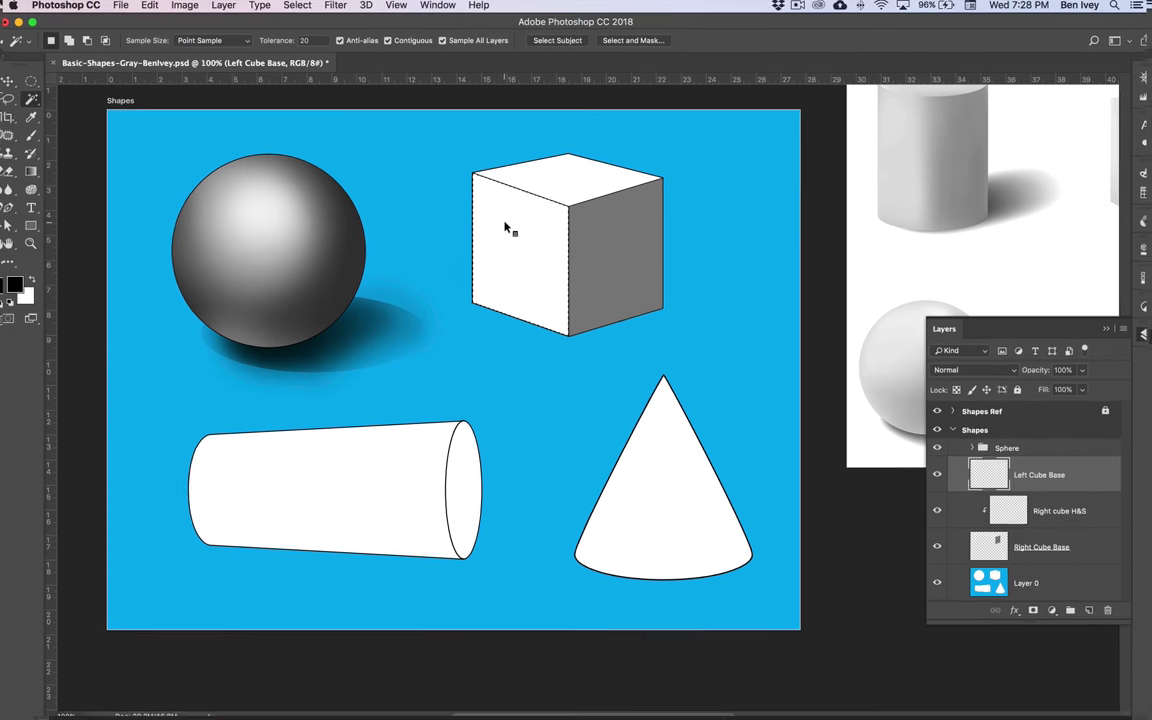
{"action": "left_click", "coordinate": [155, 7]}
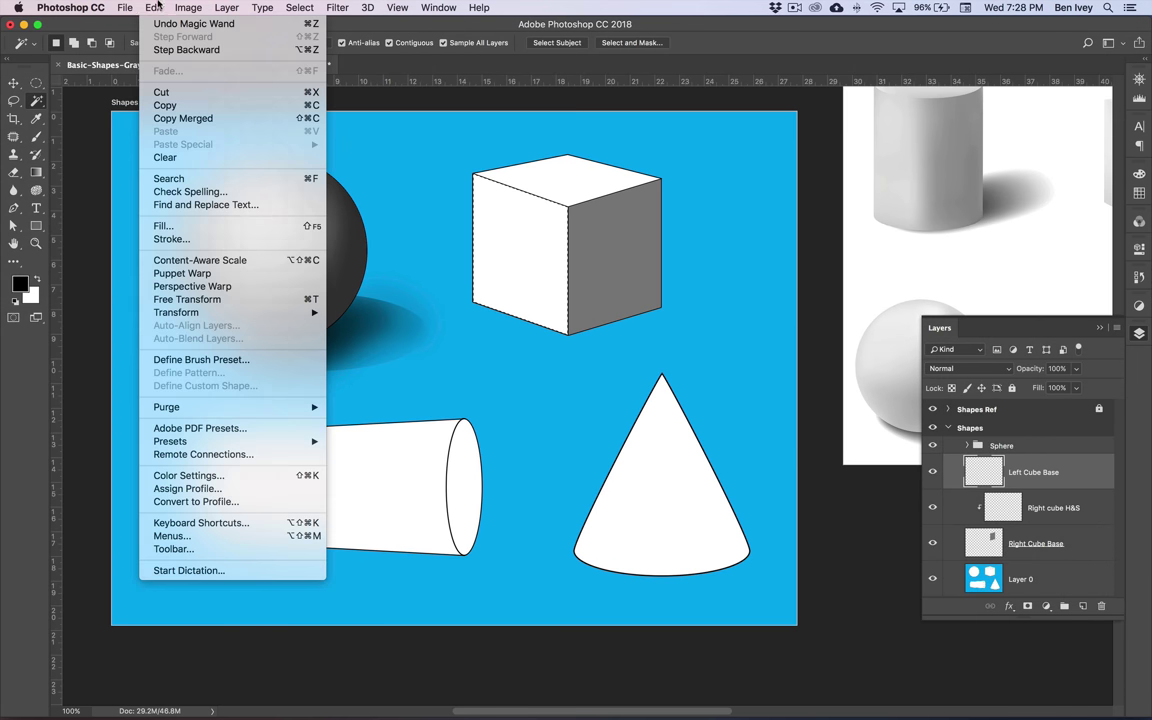
{"action": "left_click", "coordinate": [267, 226]}
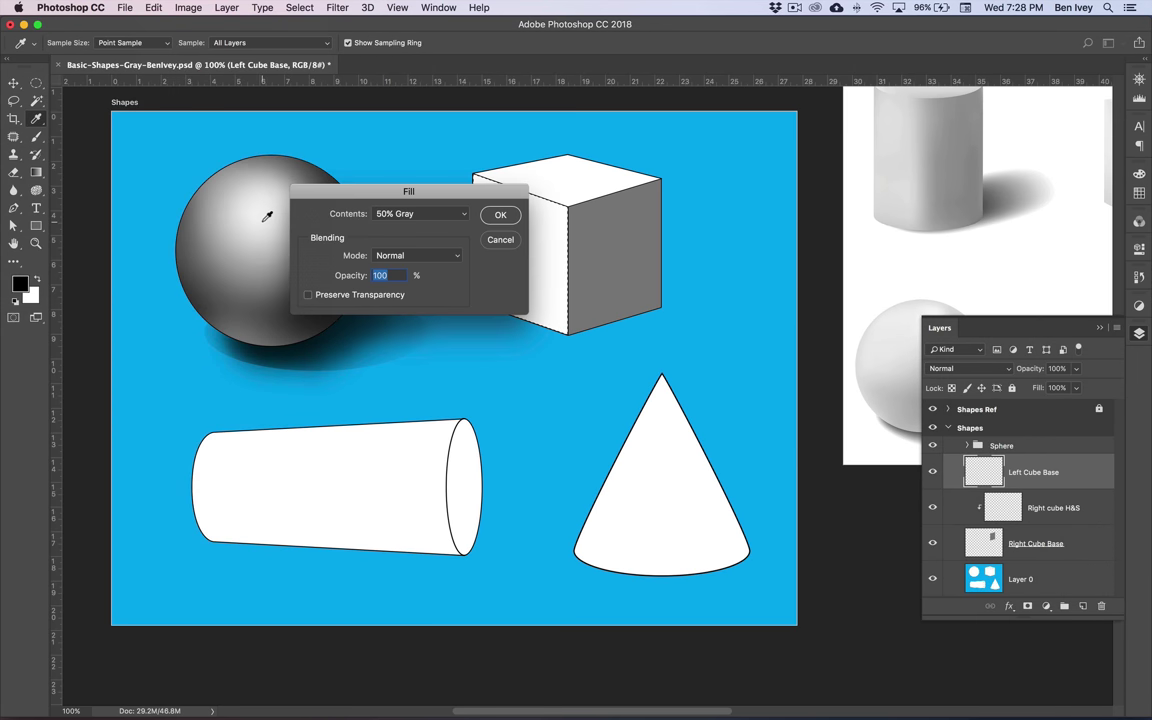
{"action": "left_click", "coordinate": [500, 216]}
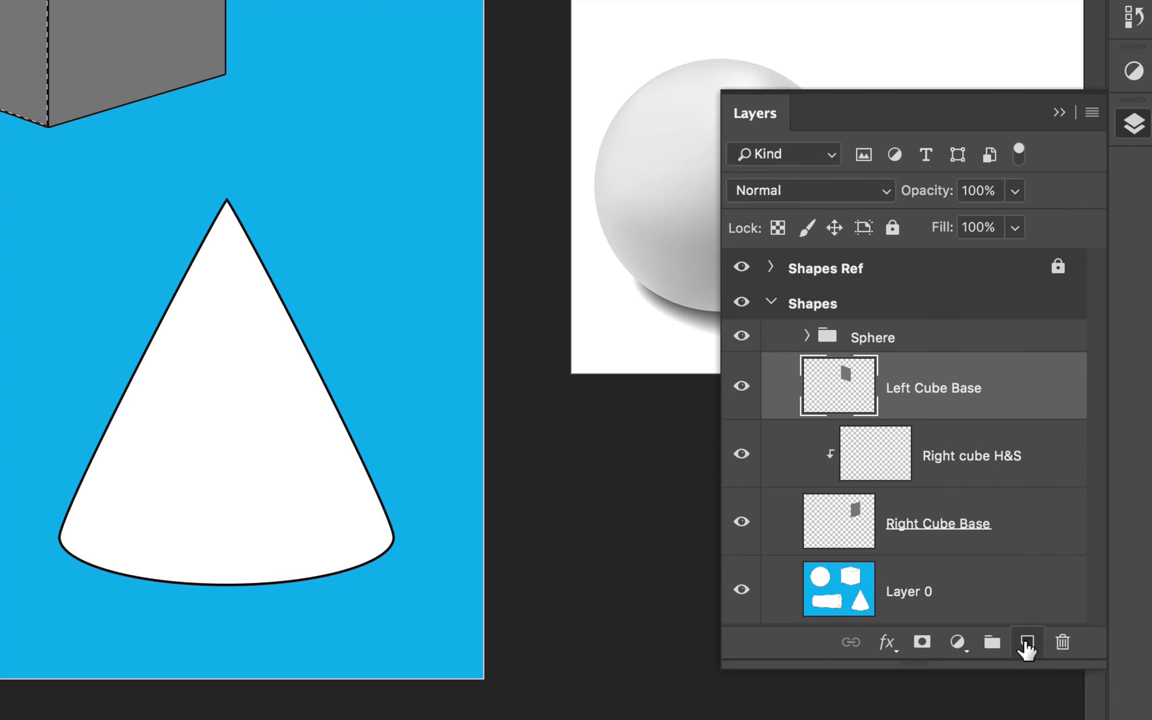
Step: Add a layer named "Left Cube H&S" above Left Cube Base and clip it to that layer
{"action": "left_click", "coordinate": [1027, 645]}
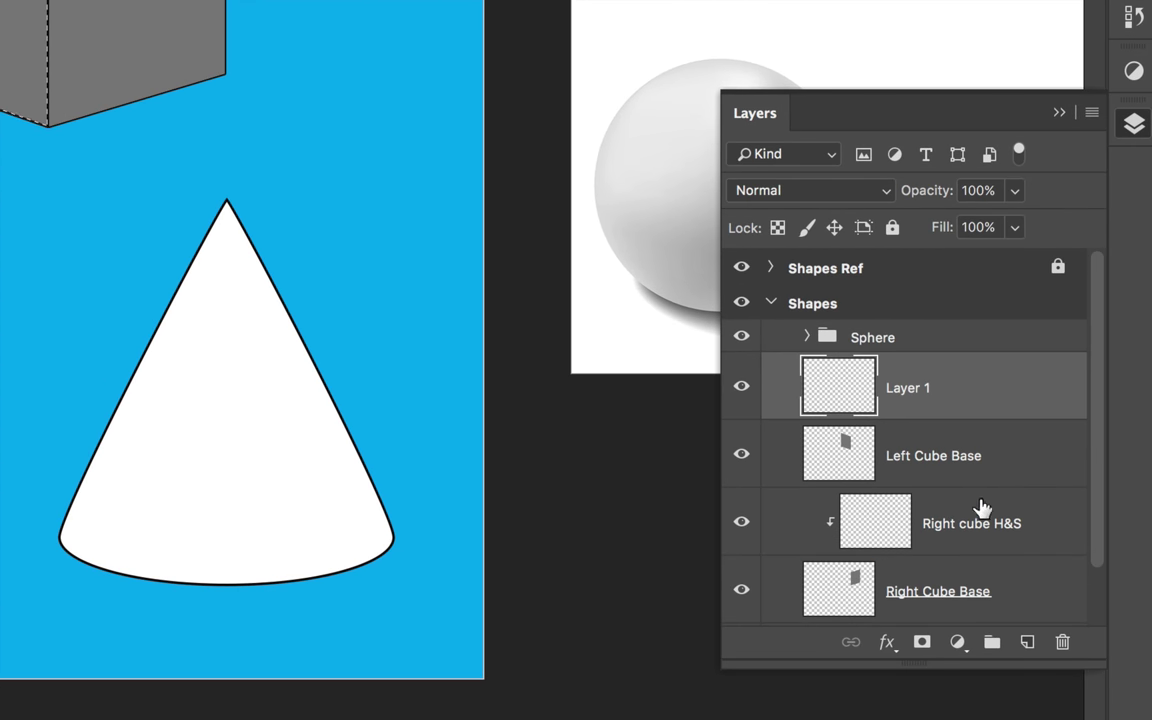
{"action": "double_click", "coordinate": [914, 395]}
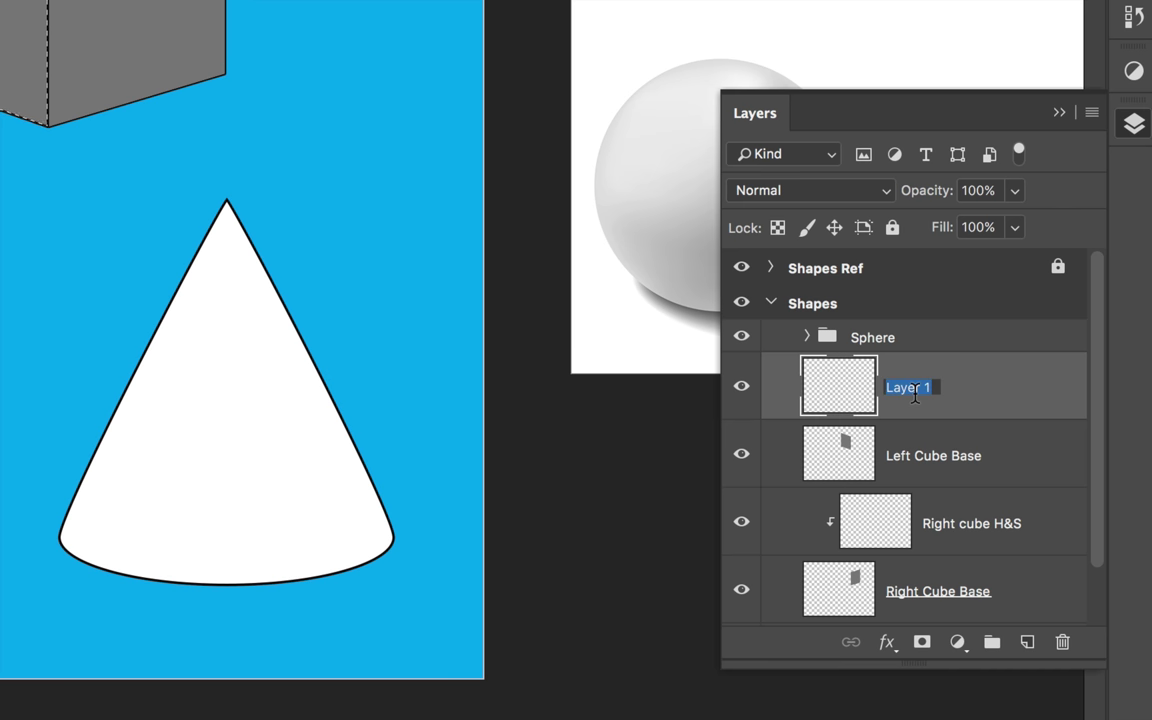
{"action": "type", "text": "Le"}
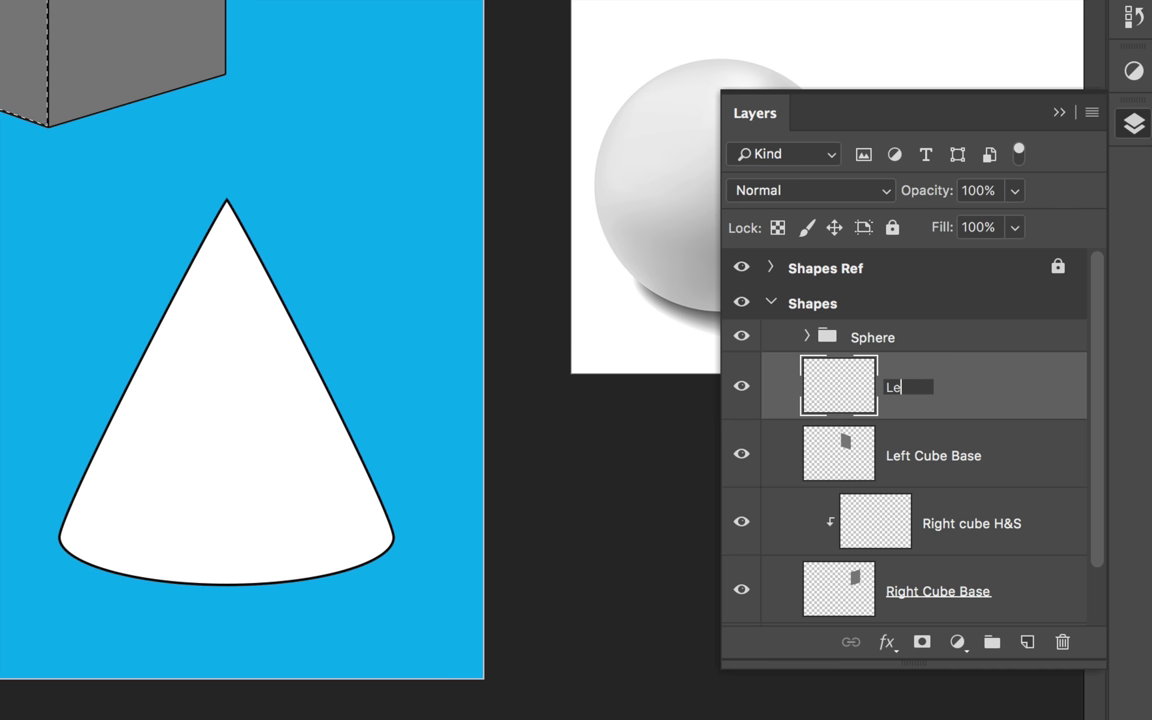
{"action": "type", "text": "ft Cube H"}
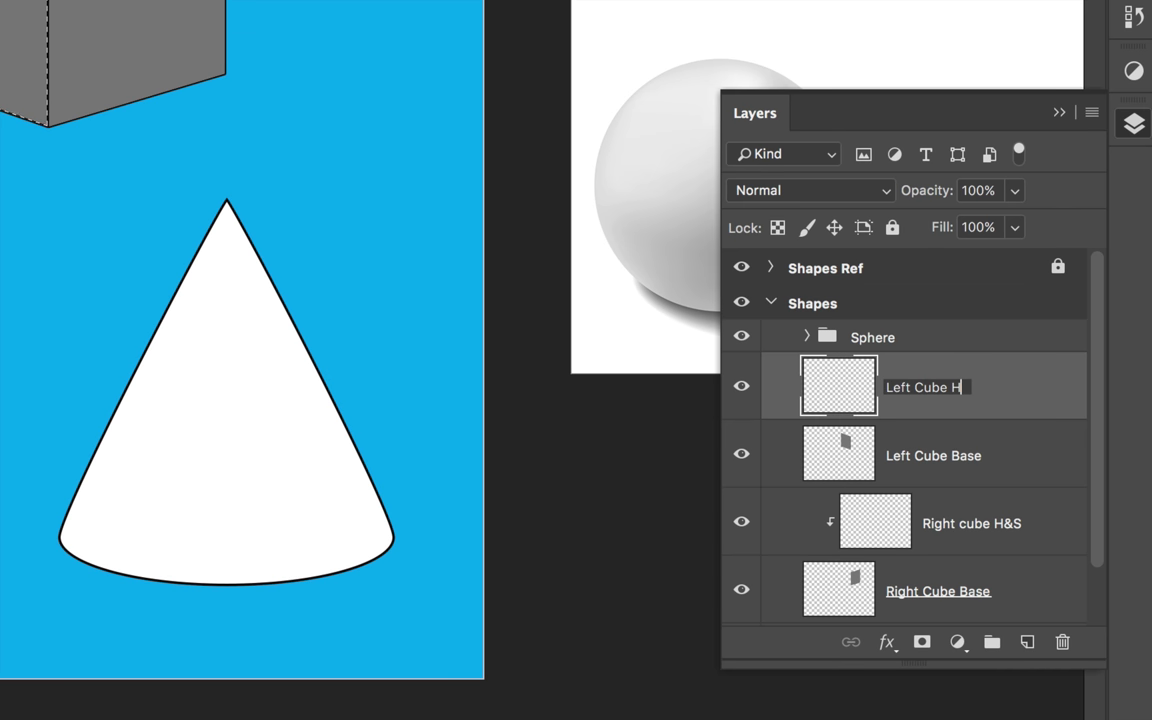
{"action": "type", "text": "&S"}
{"action": "key", "text": "Return"}
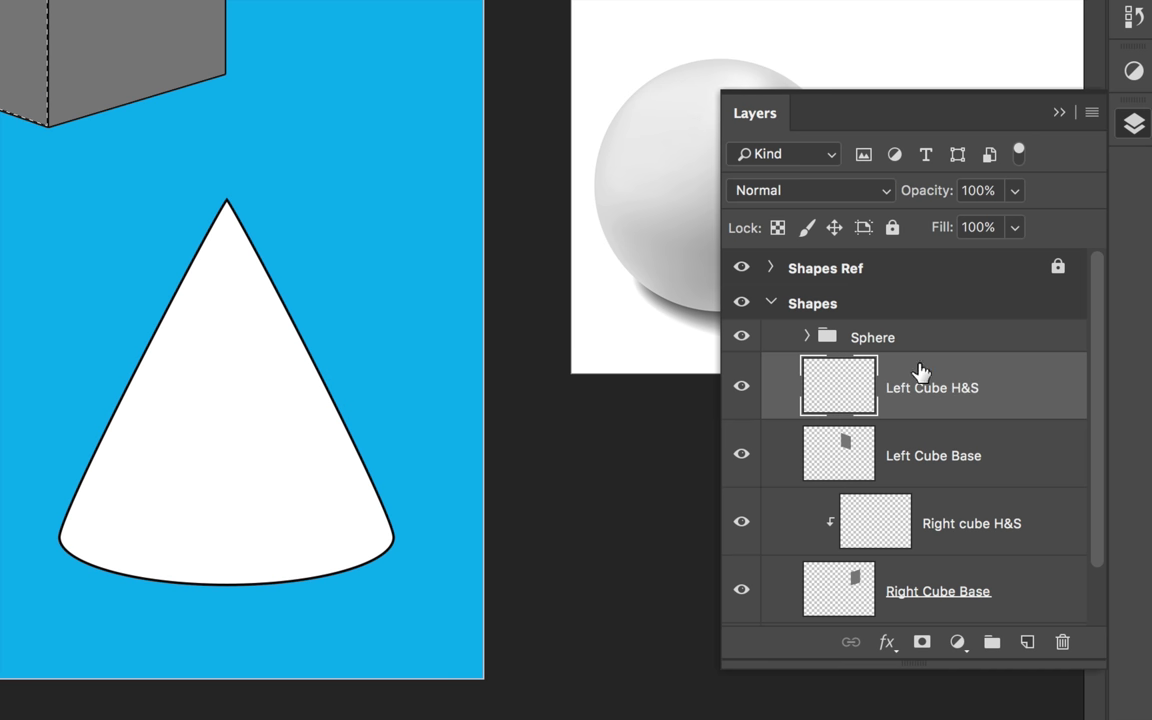
{"action": "left_click", "coordinate": [1093, 114]}
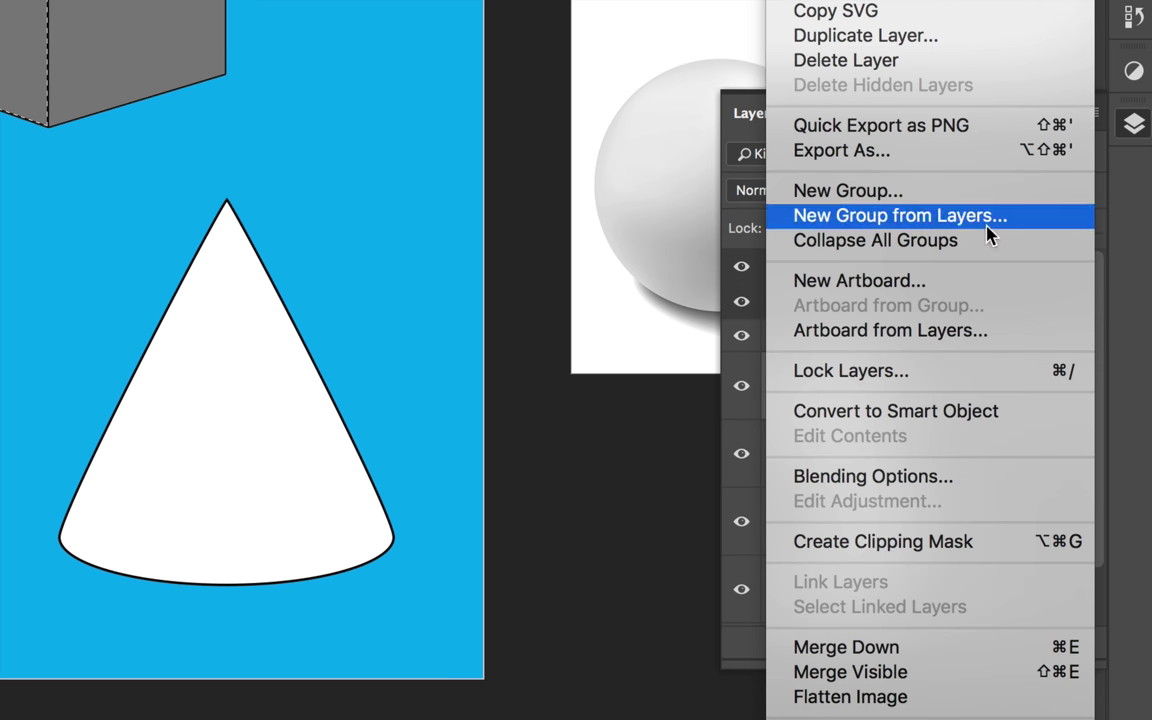
{"action": "left_click", "coordinate": [980, 541]}
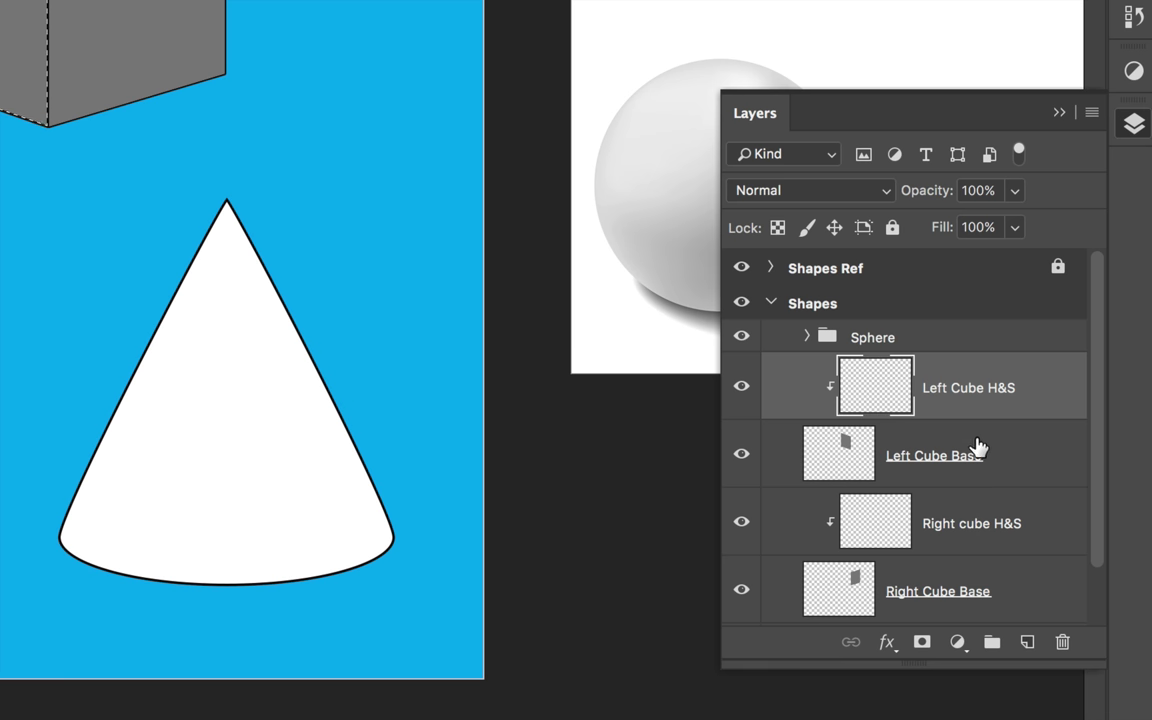
Step: Add a layer named "Top Cube Base" above the Left Cube H&S layer
{"action": "left_click", "coordinate": [1026, 644]}
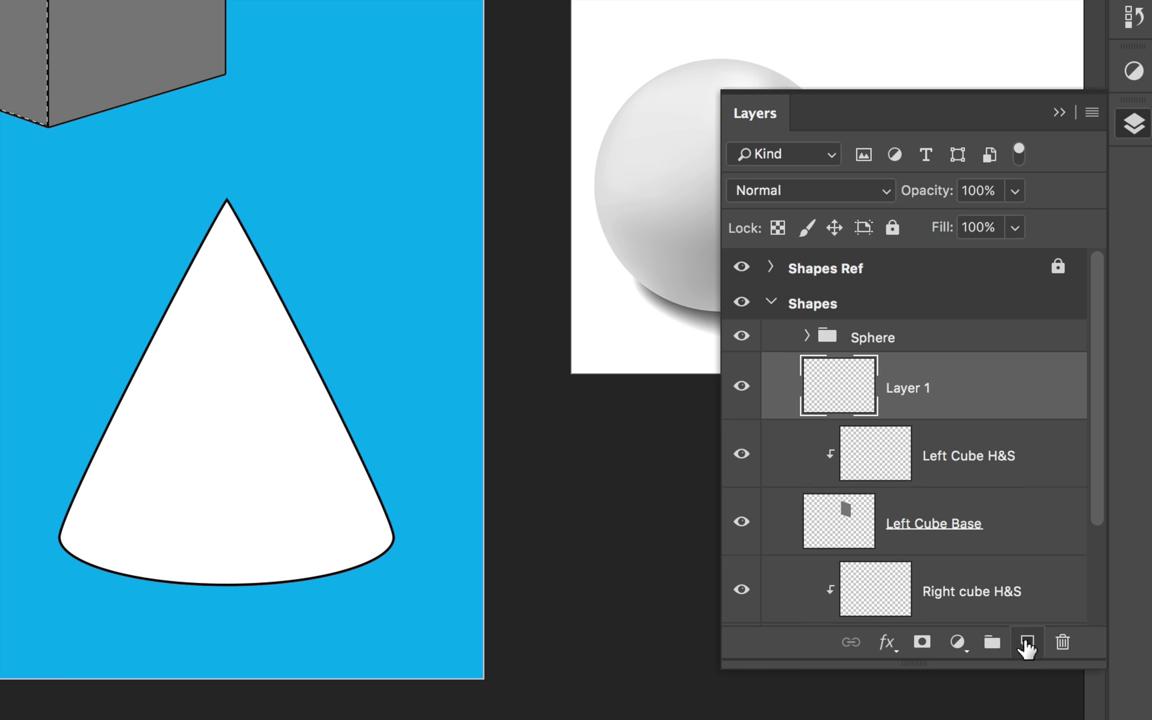
{"action": "double_click", "coordinate": [905, 390]}
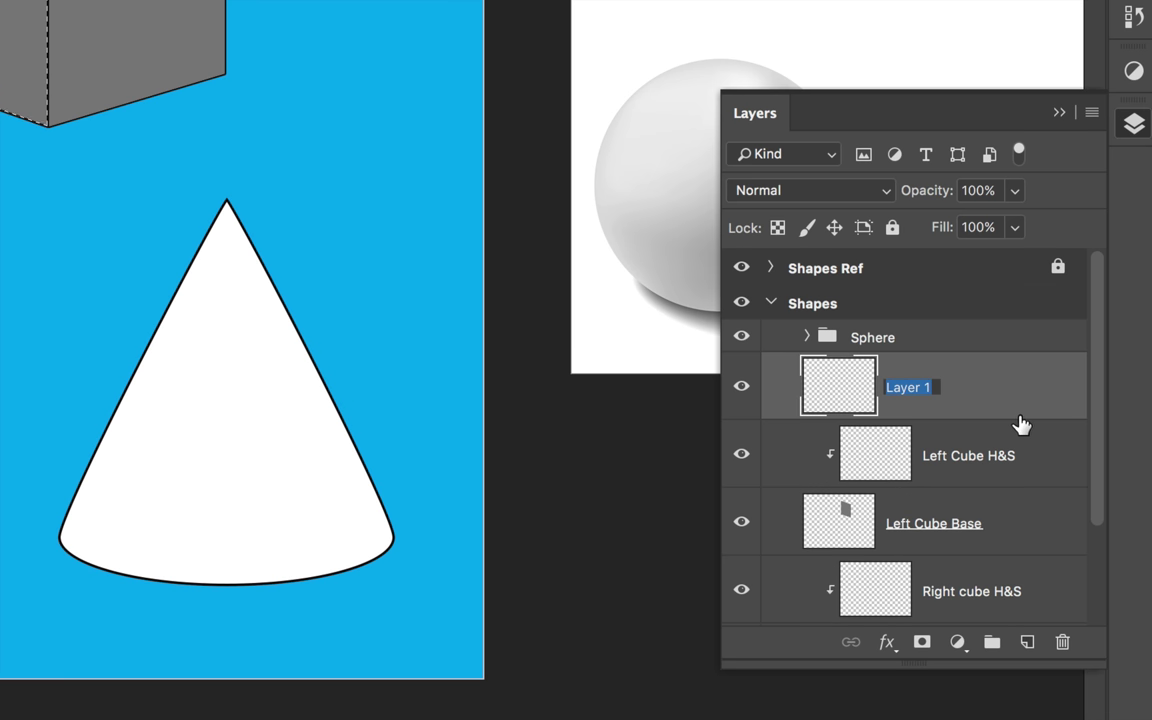
{"action": "type", "text": "T"}
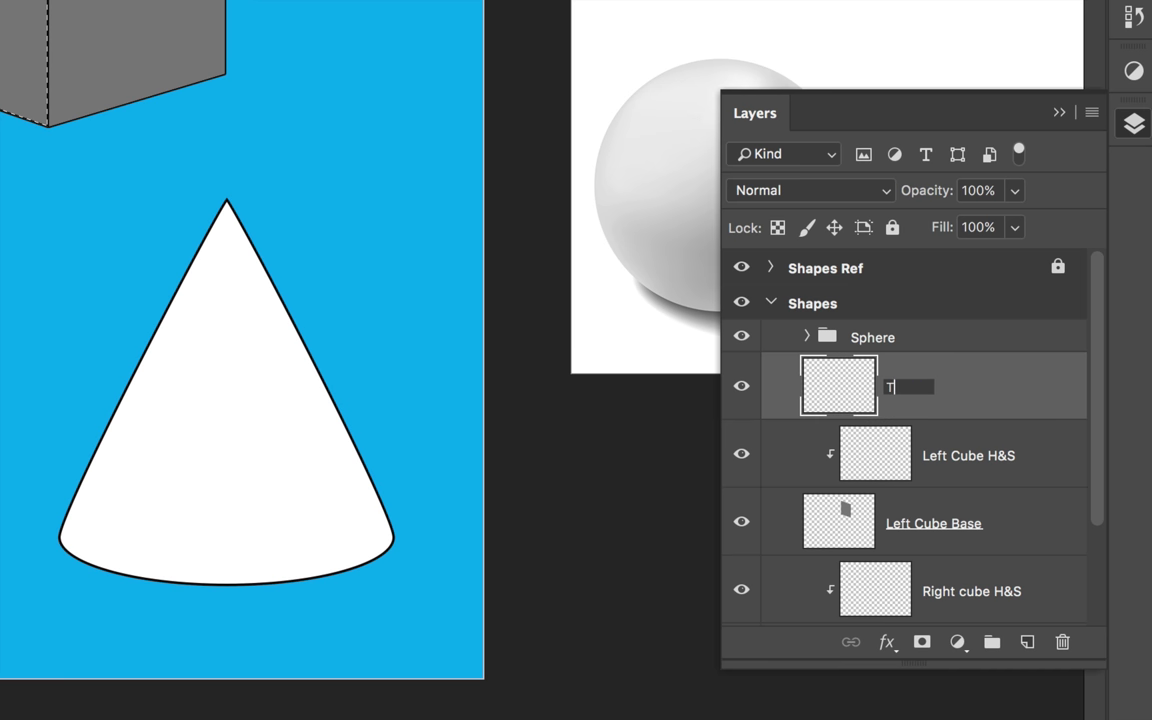
{"action": "type", "text": "op Cube Base"}
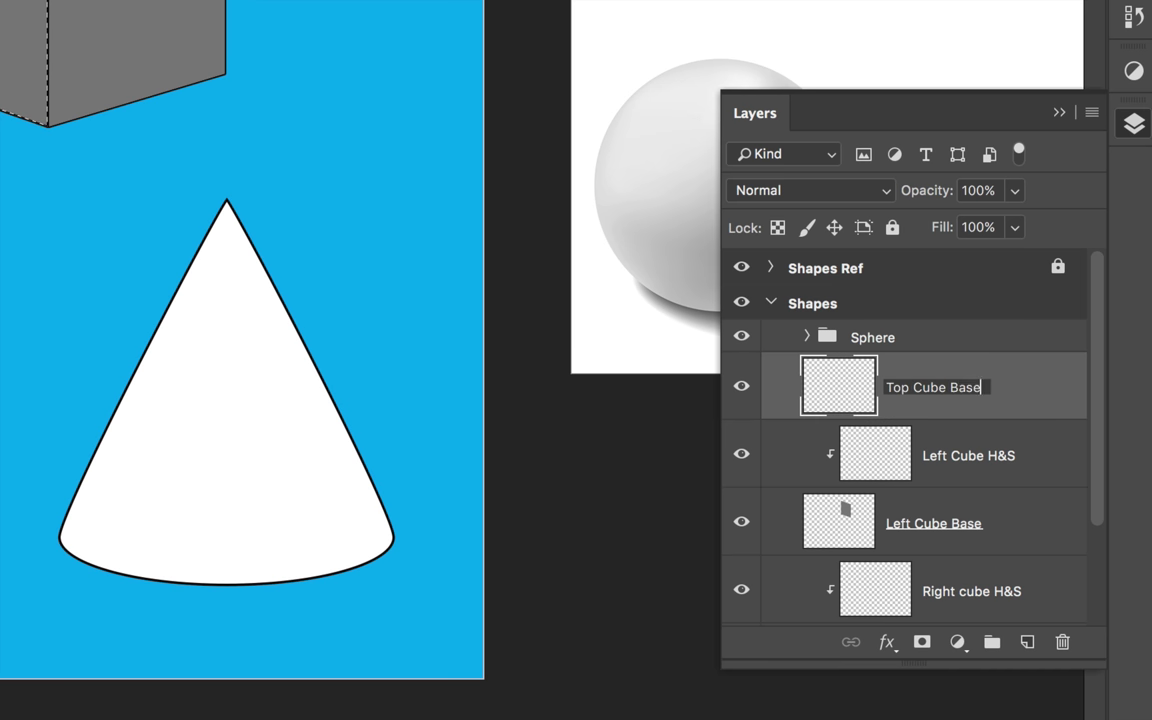
{"action": "key", "text": "Return"}
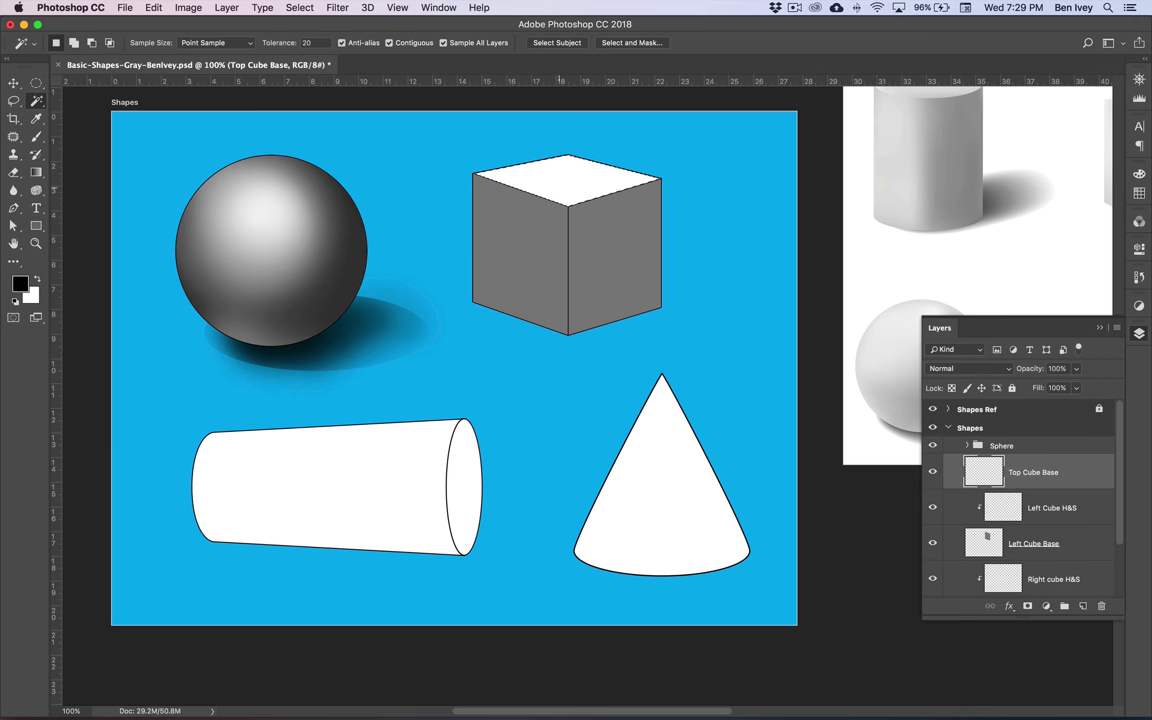
Step: Fill the cube's selected top face with 50% Gray at 100% opacity on the Top Cube Base layer
{"action": "left_click", "coordinate": [153, 7]}
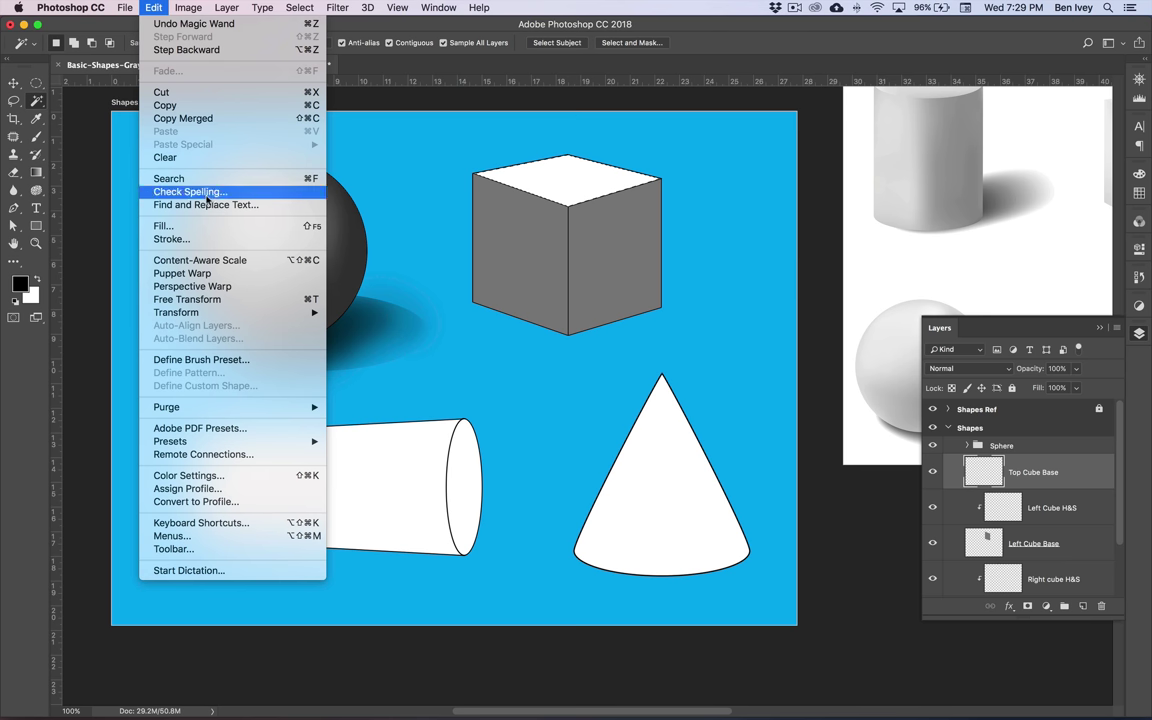
{"action": "left_click", "coordinate": [247, 230]}
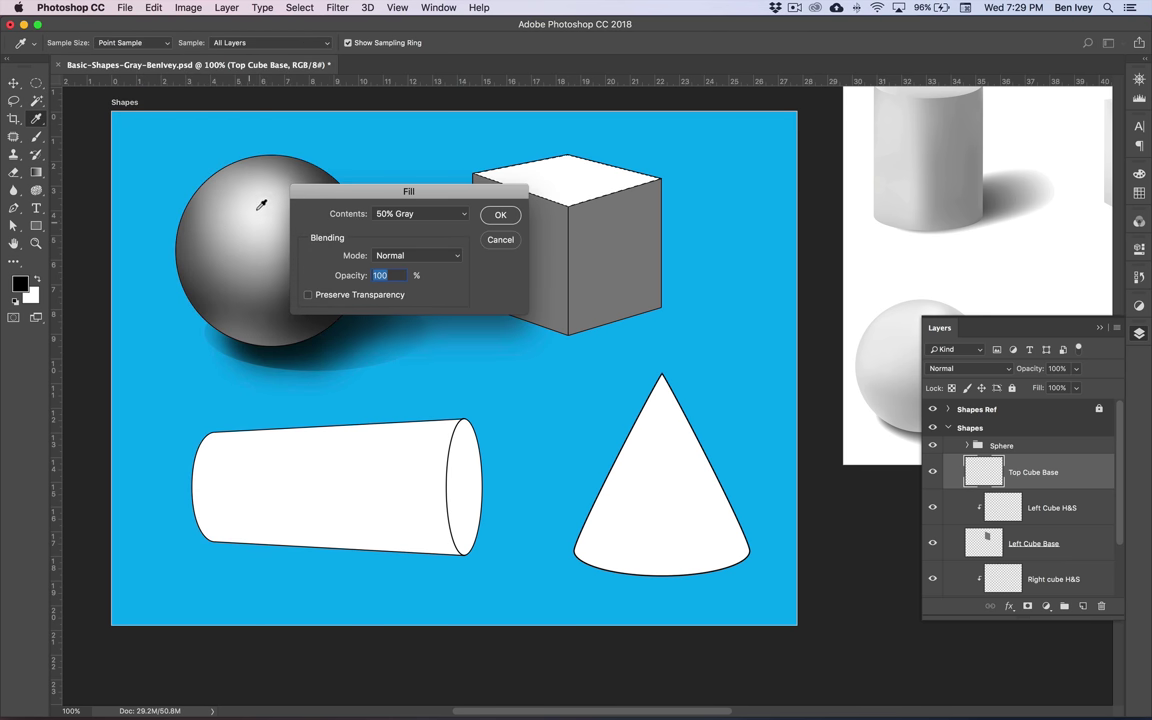
{"action": "left_click", "coordinate": [500, 216]}
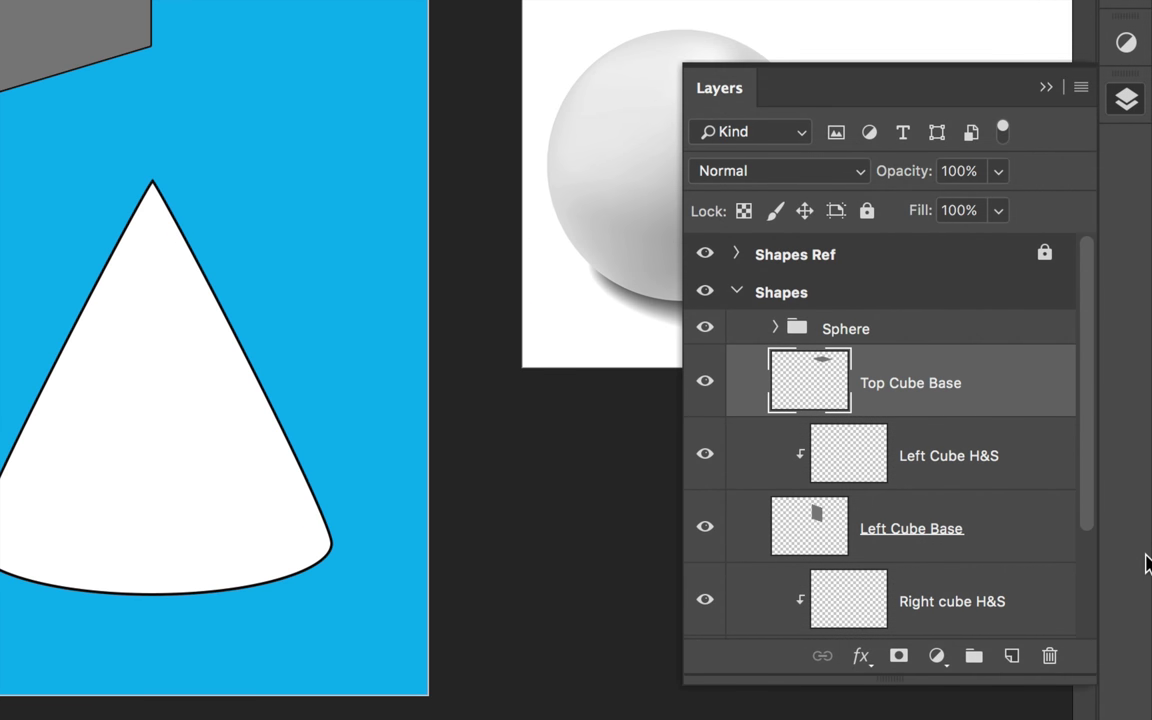
Step: Add a layer named "Top Cube H&S" above Top Cube Base and clip it to that layer
{"action": "left_click", "coordinate": [1011, 655]}
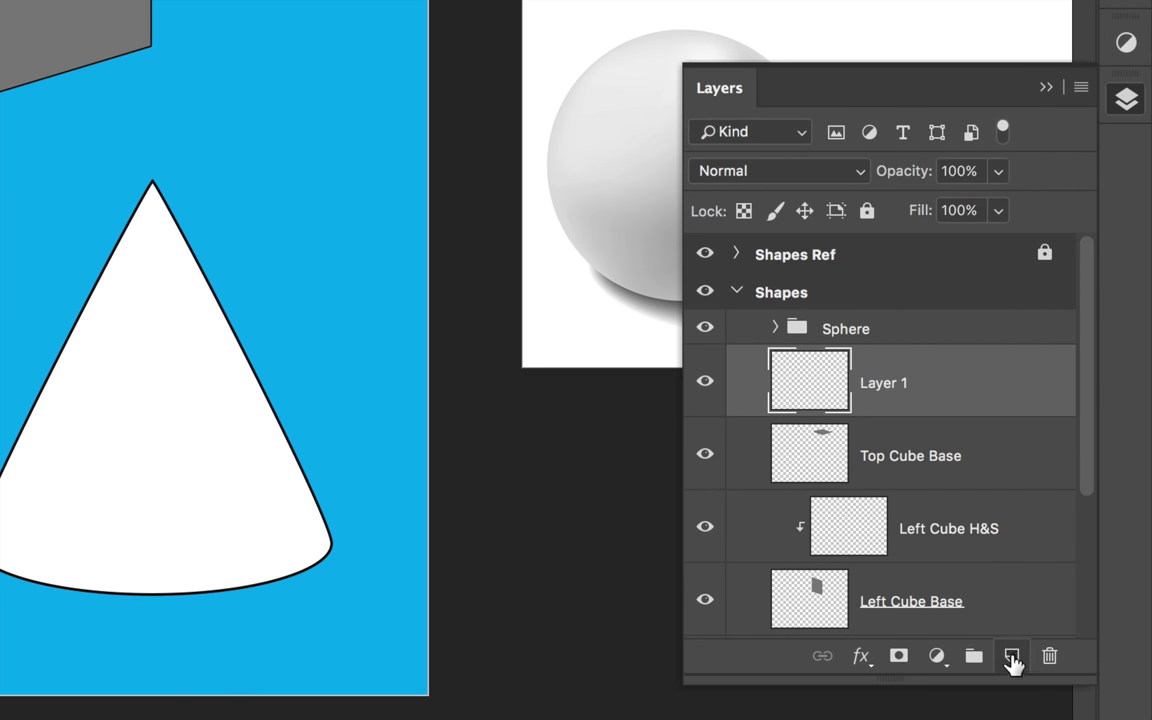
{"action": "double_click", "coordinate": [876, 386]}
{"action": "type", "text": "Top "}
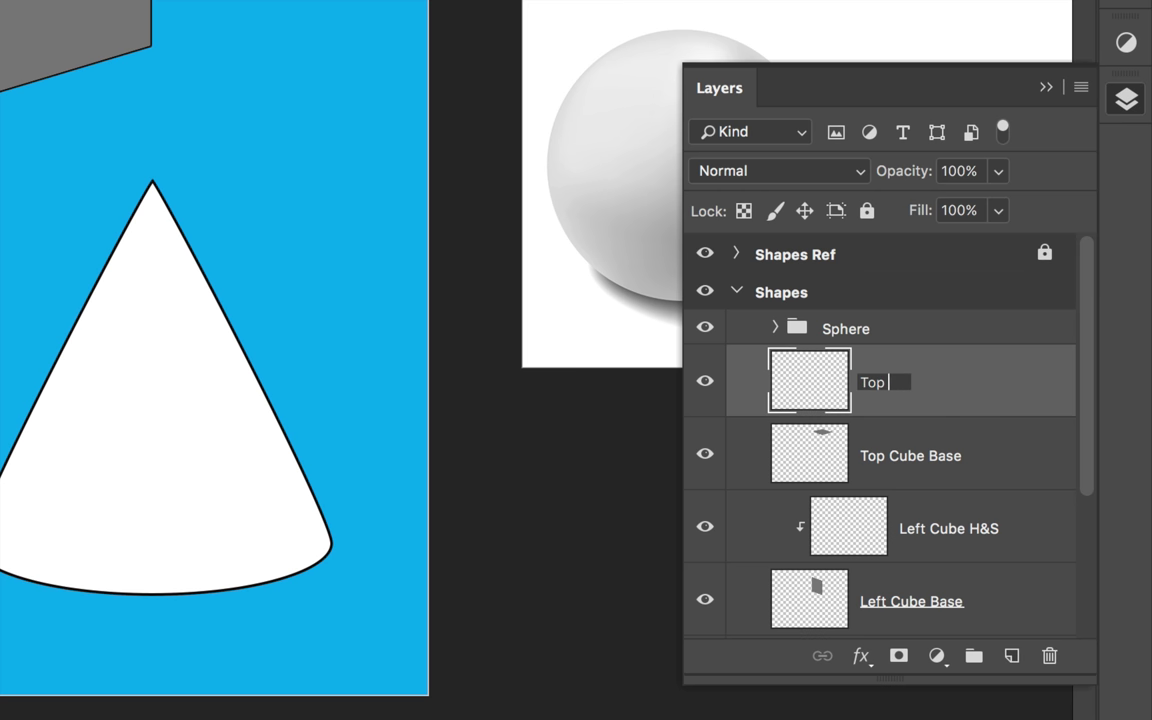
{"action": "type", "text": "Cube H&S"}
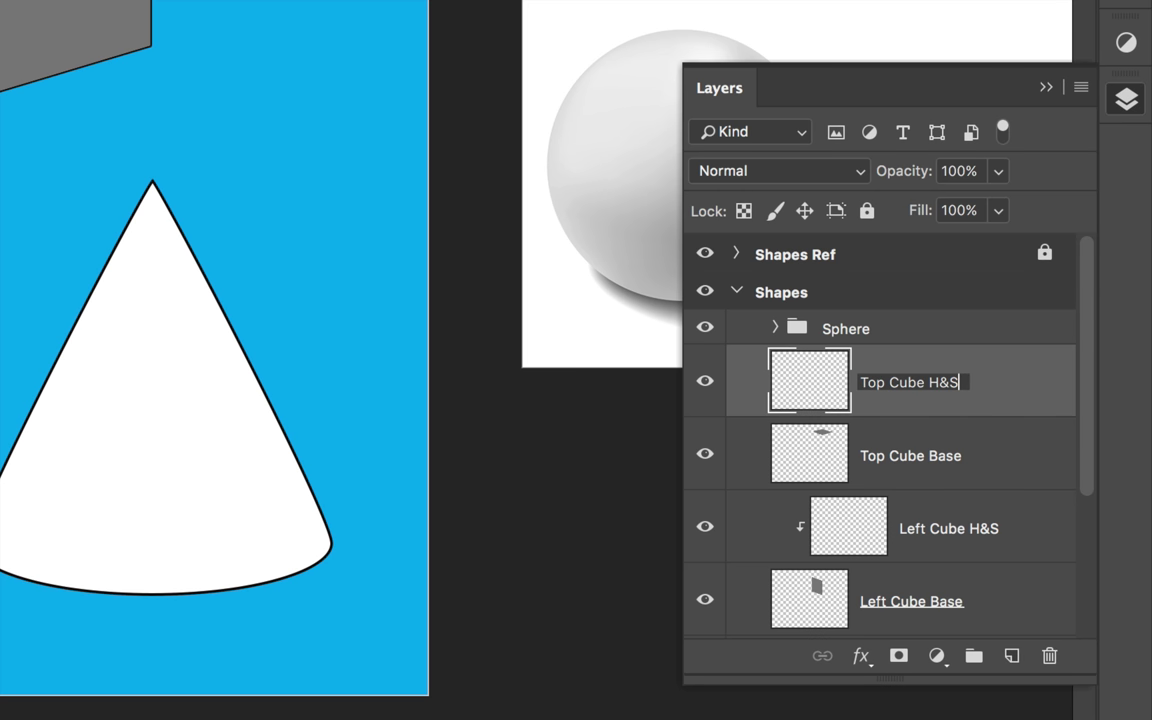
{"action": "key", "text": "Return"}
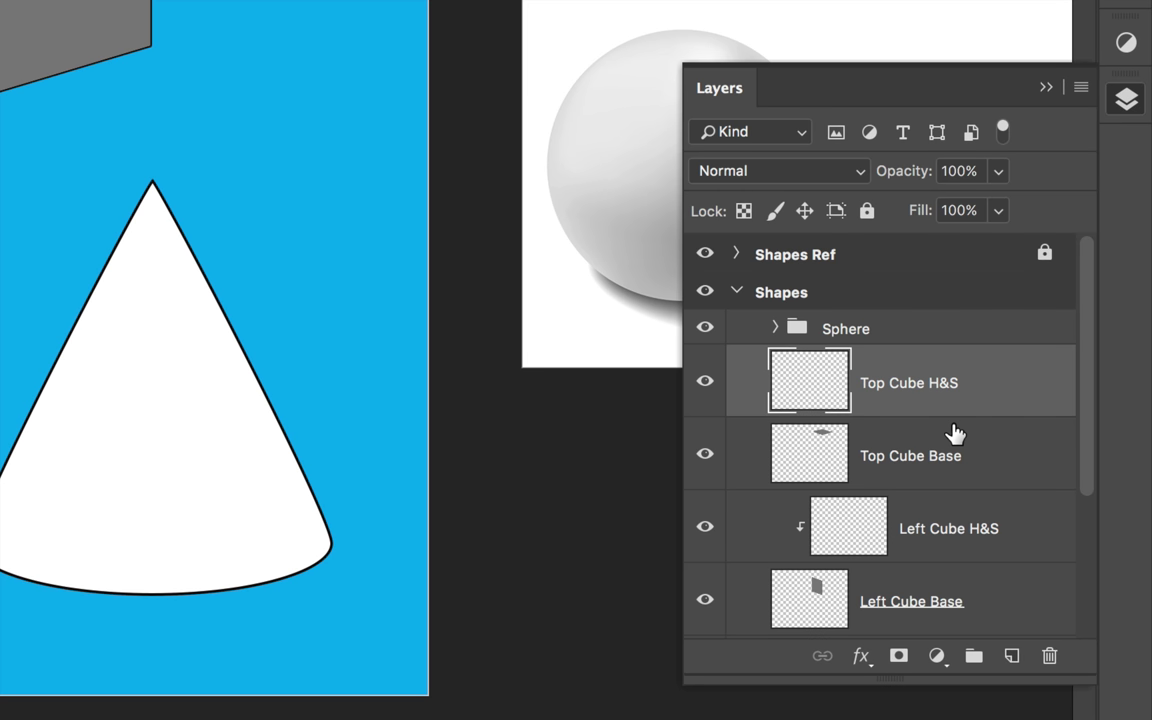
{"action": "left_click", "coordinate": [1081, 89]}
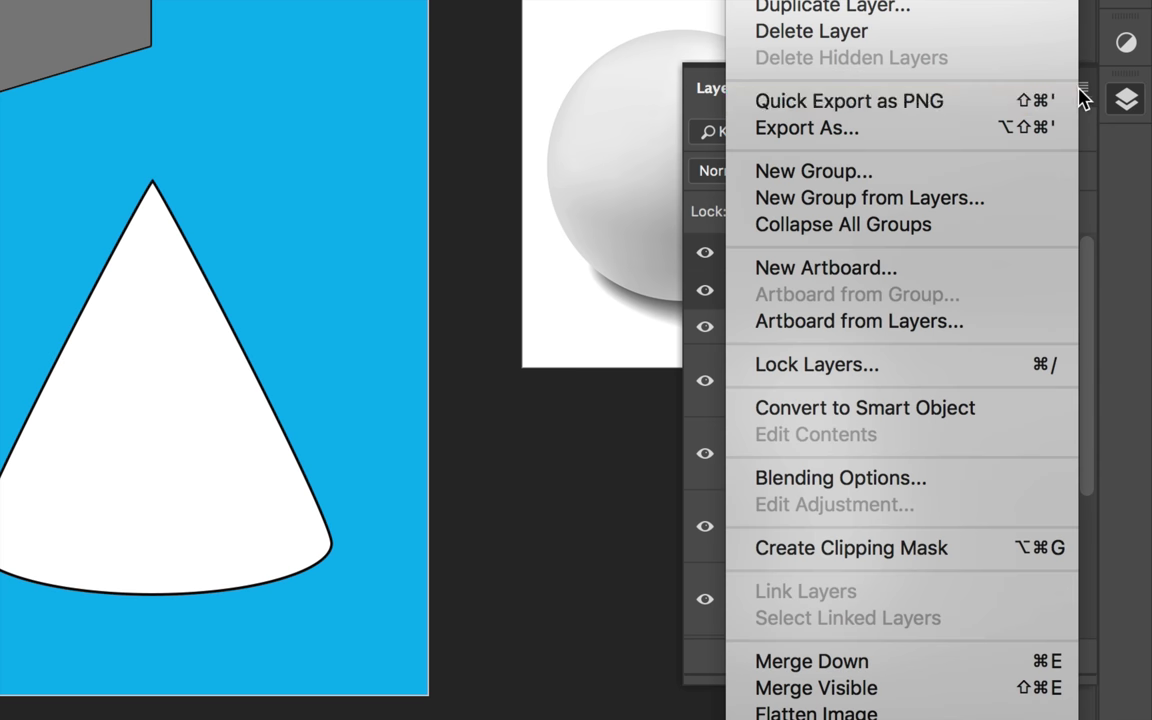
{"action": "left_click", "coordinate": [955, 548]}
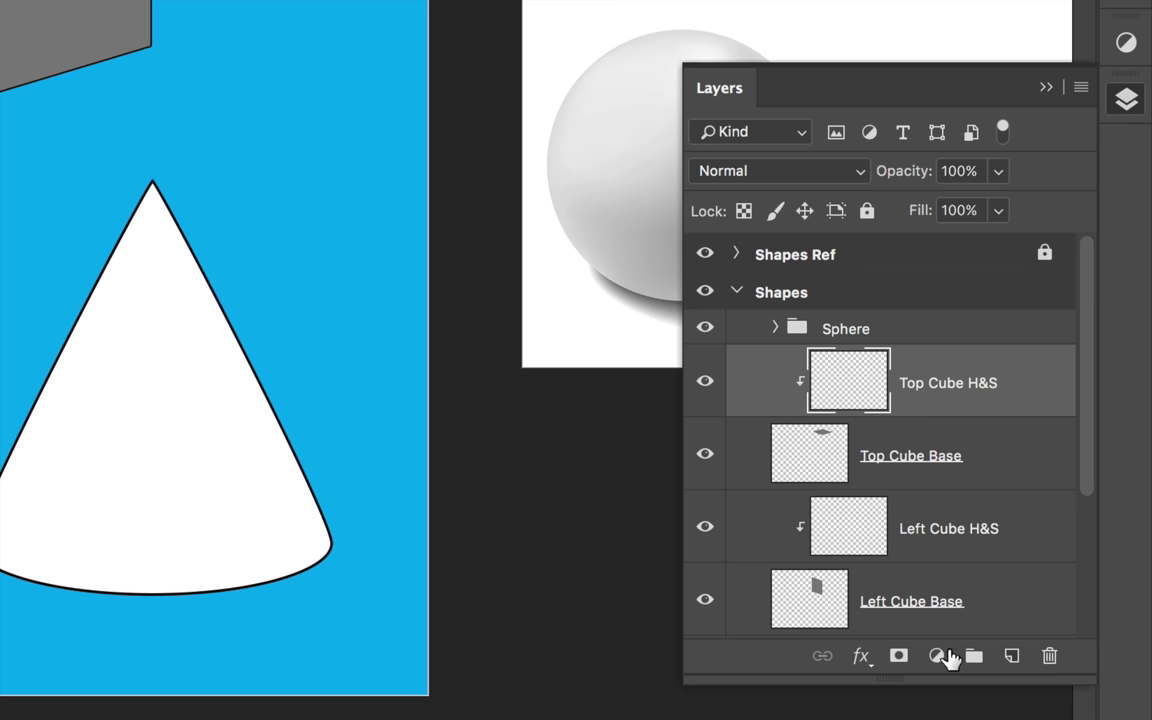
Step: Lengthen the layer list to show more of the cube's layers and deselect the cube's top face
{"action": "mouse_move", "coordinate": [910, 682]}
{"action": "left_mouse_down"}
{"action": "mouse_move", "coordinate": [915, 719]}
{"action": "mouse_move", "coordinate": [913, 700]}
{"action": "left_mouse_up"}
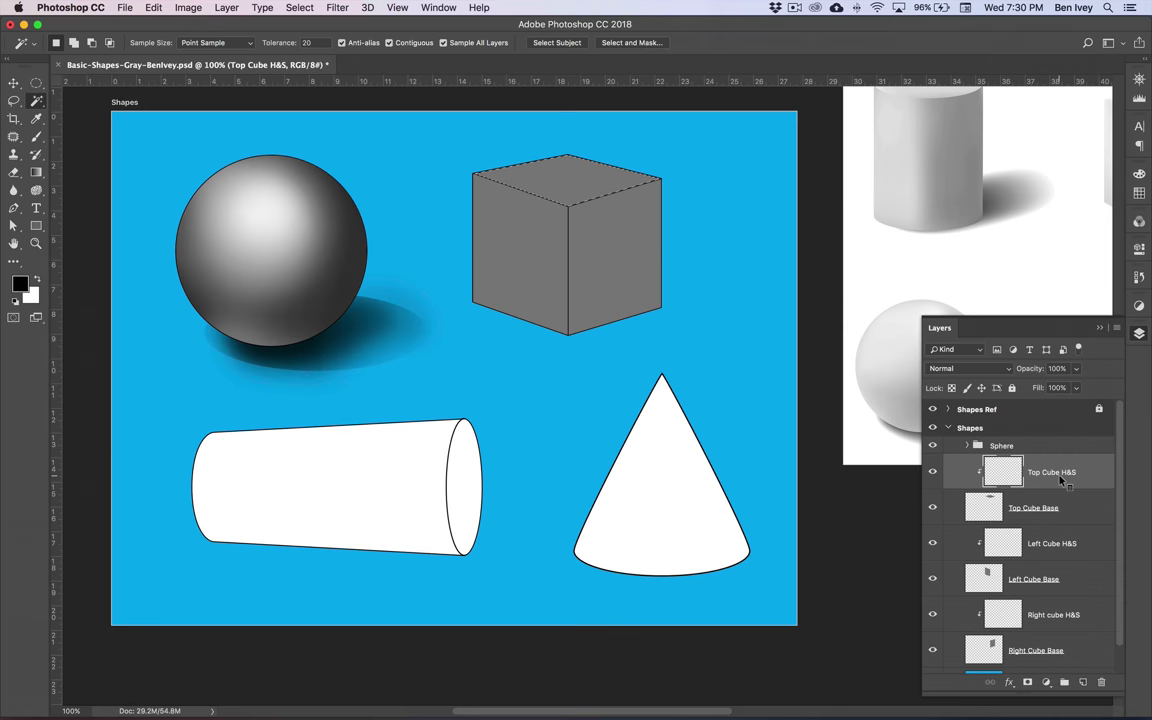
{"action": "left_click", "coordinate": [300, 8]}
{"action": "key", "text": "super+d"}
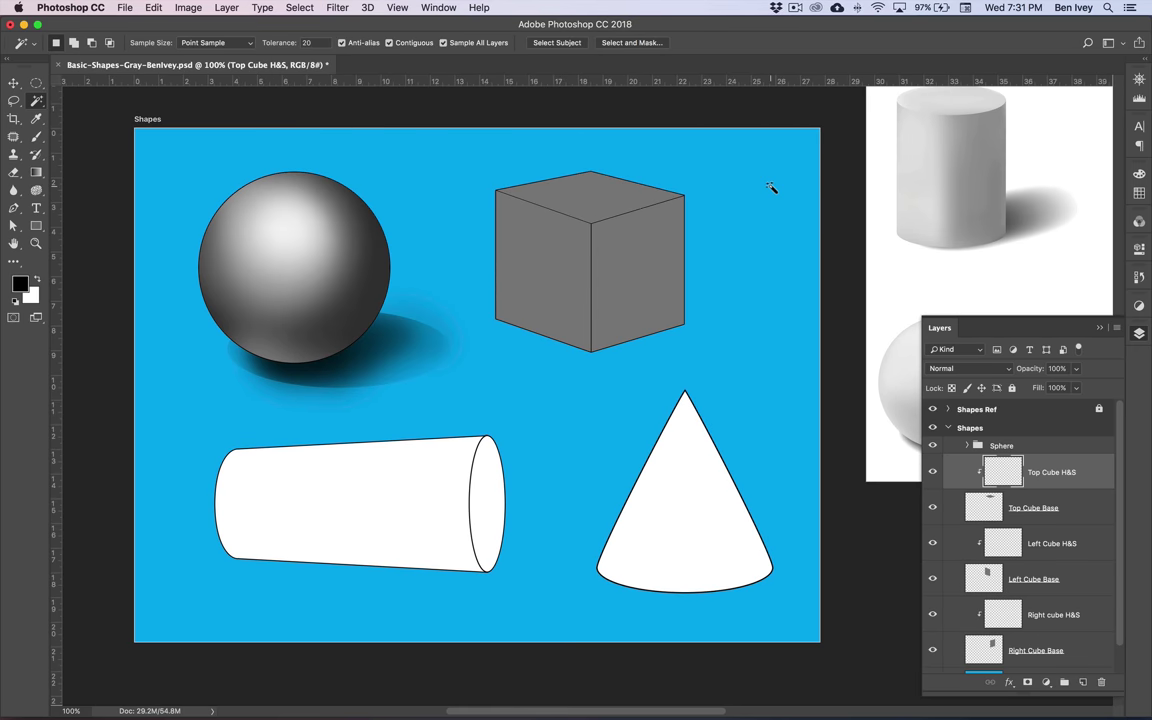
Step: Paint white highlights across the cube's top face on Top Cube H&S with the soft 175 px Brush at 20% opacity, following the reference cube
{"action": "scroll", "coordinate": [771, 188], "scroll_direction": "right", "scroll_amount": 15}
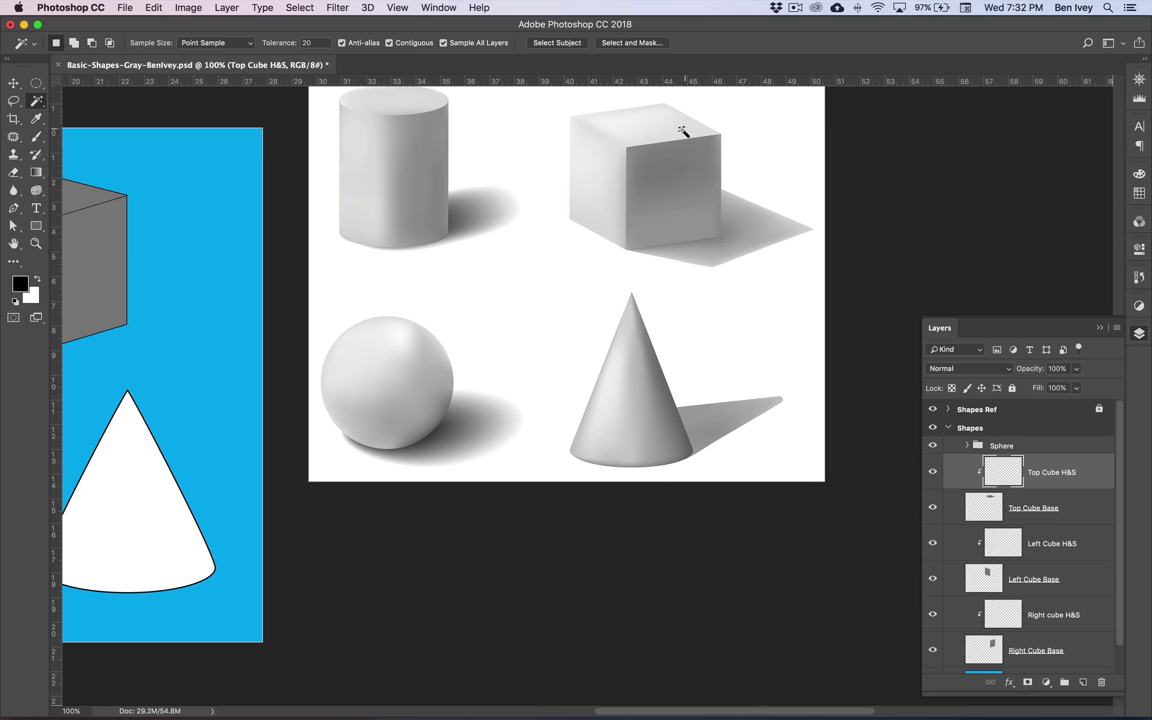
{"action": "scroll", "coordinate": [616, 143], "scroll_direction": "left", "scroll_amount": 17}
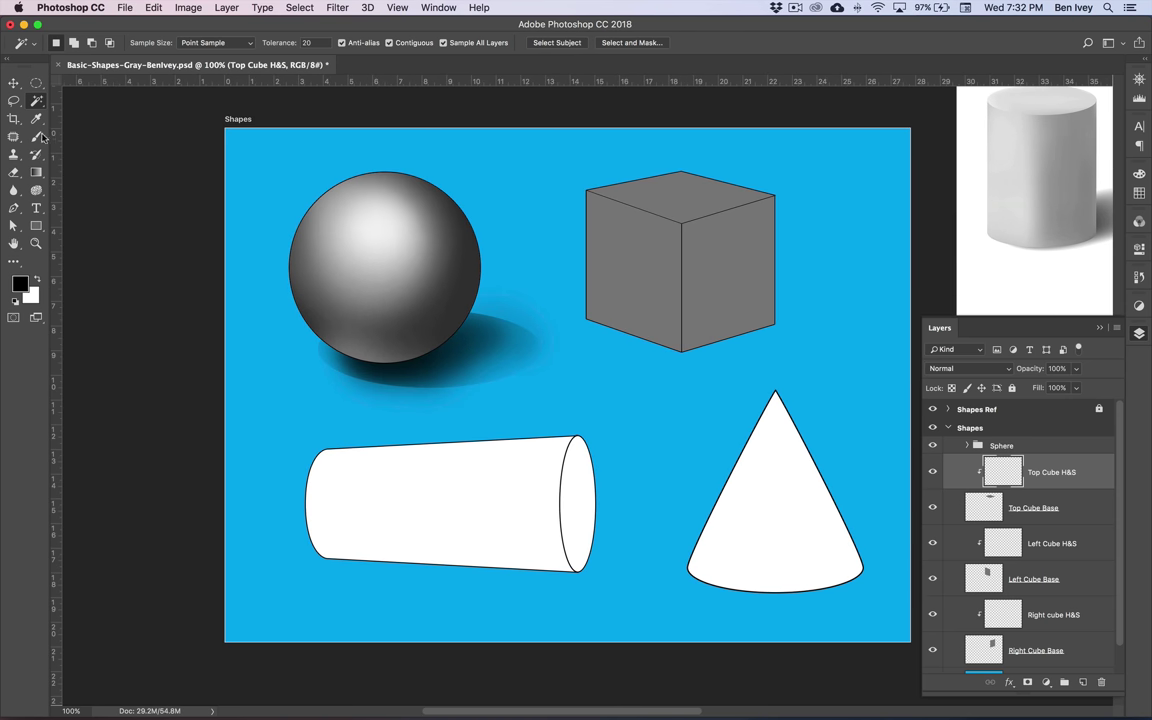
{"action": "left_click", "coordinate": [35, 138]}
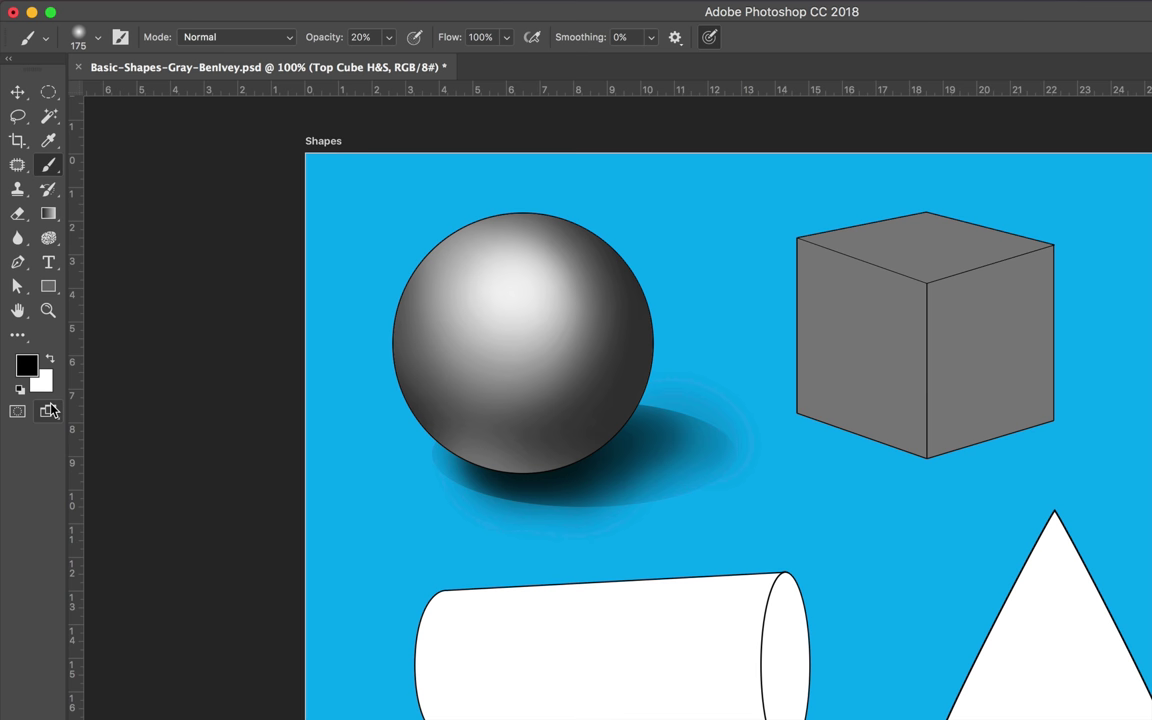
{"action": "left_click", "coordinate": [37, 279]}
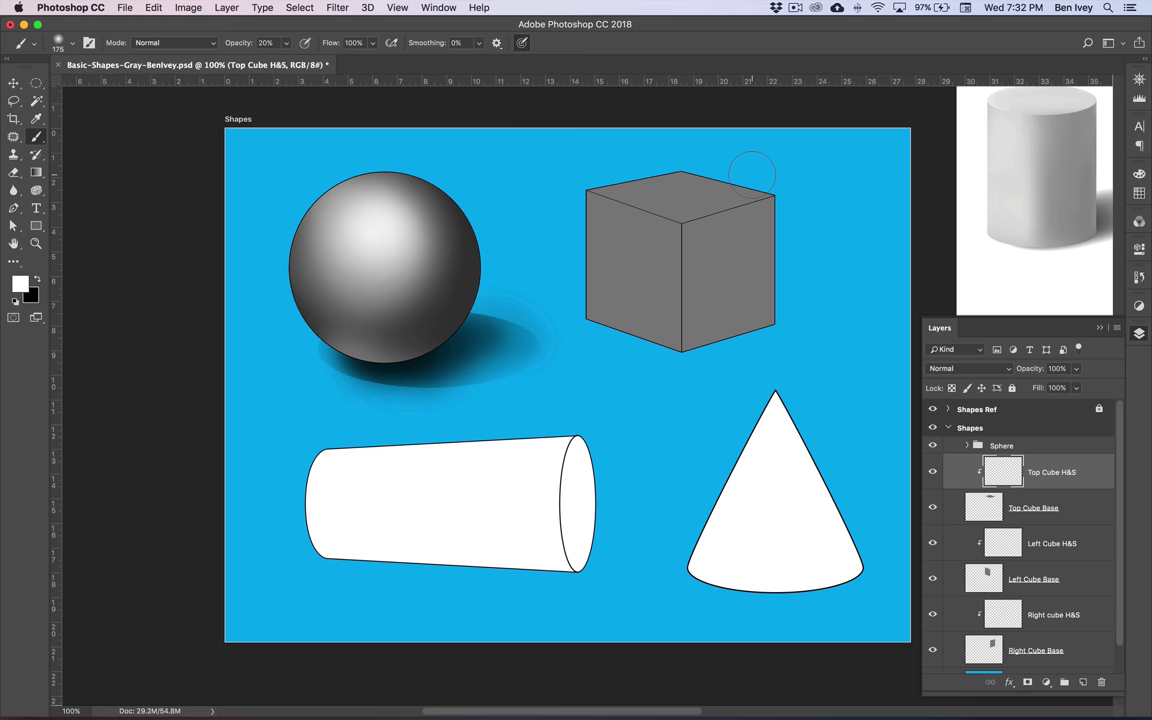
{"action": "scroll", "coordinate": [752, 175], "scroll_direction": "right", "scroll_amount": 5}
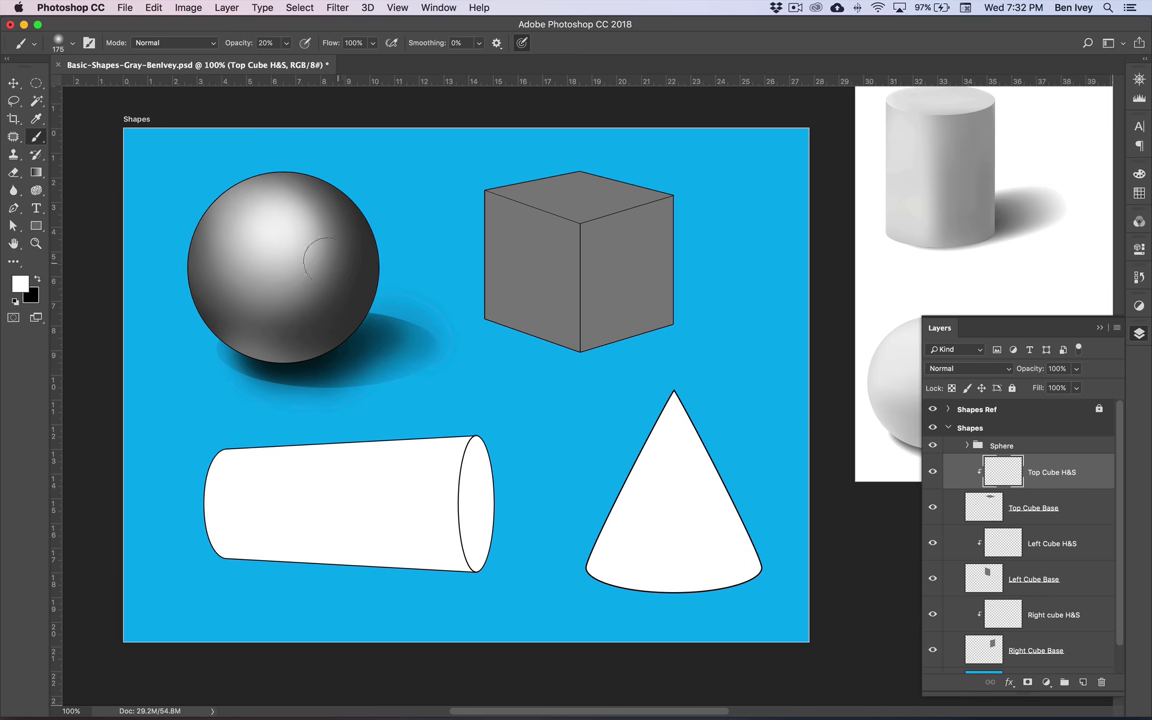
{"action": "mouse_move", "coordinate": [582, 195]}
{"action": "left_mouse_down"}
{"action": "mouse_move", "coordinate": [506, 187]}
{"action": "mouse_move", "coordinate": [508, 197]}
{"action": "mouse_move", "coordinate": [657, 185]}
{"action": "left_mouse_up"}
{"action": "mouse_move", "coordinate": [564, 179]}
{"action": "left_mouse_down"}
{"action": "mouse_move", "coordinate": [502, 196]}
{"action": "mouse_move", "coordinate": [631, 178]}
{"action": "mouse_move", "coordinate": [477, 226]}
{"action": "mouse_move", "coordinate": [653, 190]}
{"action": "mouse_move", "coordinate": [527, 205]}
{"action": "left_mouse_up"}
{"action": "mouse_move", "coordinate": [582, 178]}
{"action": "left_mouse_down"}
{"action": "mouse_move", "coordinate": [439, 205]}
{"action": "mouse_move", "coordinate": [602, 157]}
{"action": "mouse_move", "coordinate": [505, 164]}
{"action": "mouse_move", "coordinate": [405, 87]}
{"action": "mouse_move", "coordinate": [537, 157]}
{"action": "mouse_move", "coordinate": [534, 140]}
{"action": "mouse_move", "coordinate": [599, 167]}
{"action": "mouse_move", "coordinate": [502, 157]}
{"action": "mouse_move", "coordinate": [598, 160]}
{"action": "mouse_move", "coordinate": [487, 158]}
{"action": "left_mouse_up"}
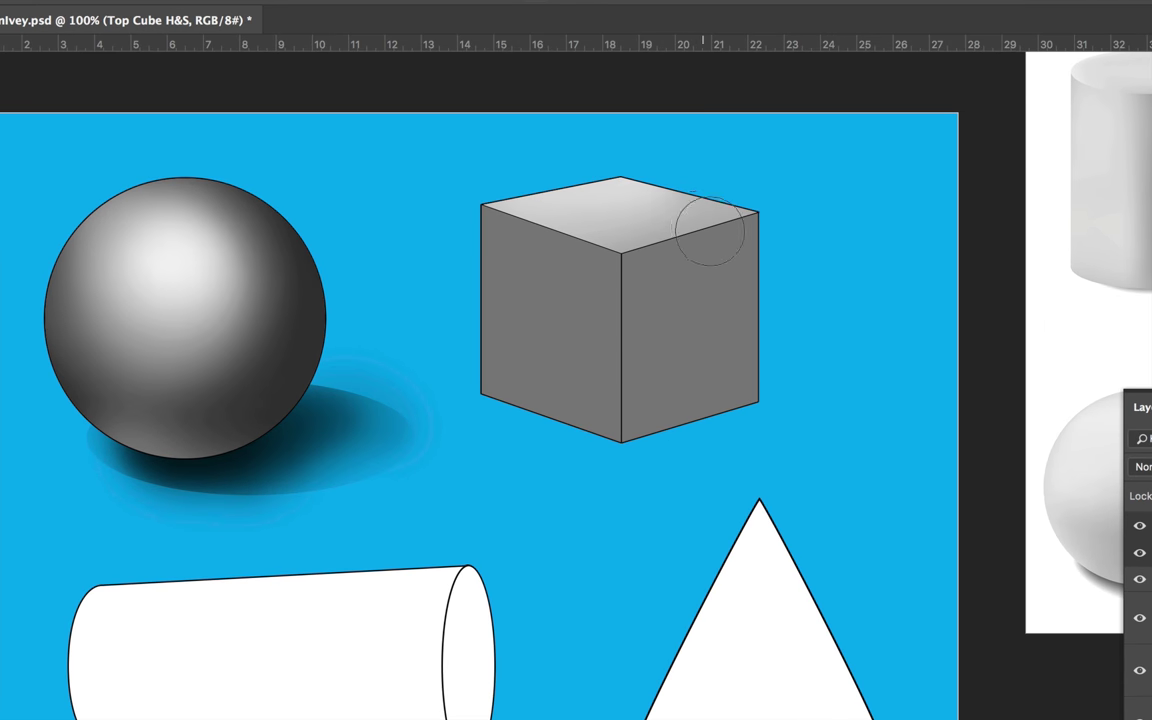
{"action": "mouse_move", "coordinate": [710, 230]}
{"action": "left_mouse_down"}
{"action": "mouse_move", "coordinate": [674, 226]}
{"action": "mouse_move", "coordinate": [522, 149]}
{"action": "mouse_move", "coordinate": [617, 206]}
{"action": "mouse_move", "coordinate": [677, 226]}
{"action": "mouse_move", "coordinate": [586, 190]}
{"action": "mouse_move", "coordinate": [694, 231]}
{"action": "mouse_move", "coordinate": [671, 231]}
{"action": "mouse_move", "coordinate": [681, 231]}
{"action": "mouse_move", "coordinate": [589, 170]}
{"action": "mouse_move", "coordinate": [558, 188]}
{"action": "mouse_move", "coordinate": [735, 217]}
{"action": "left_mouse_up"}
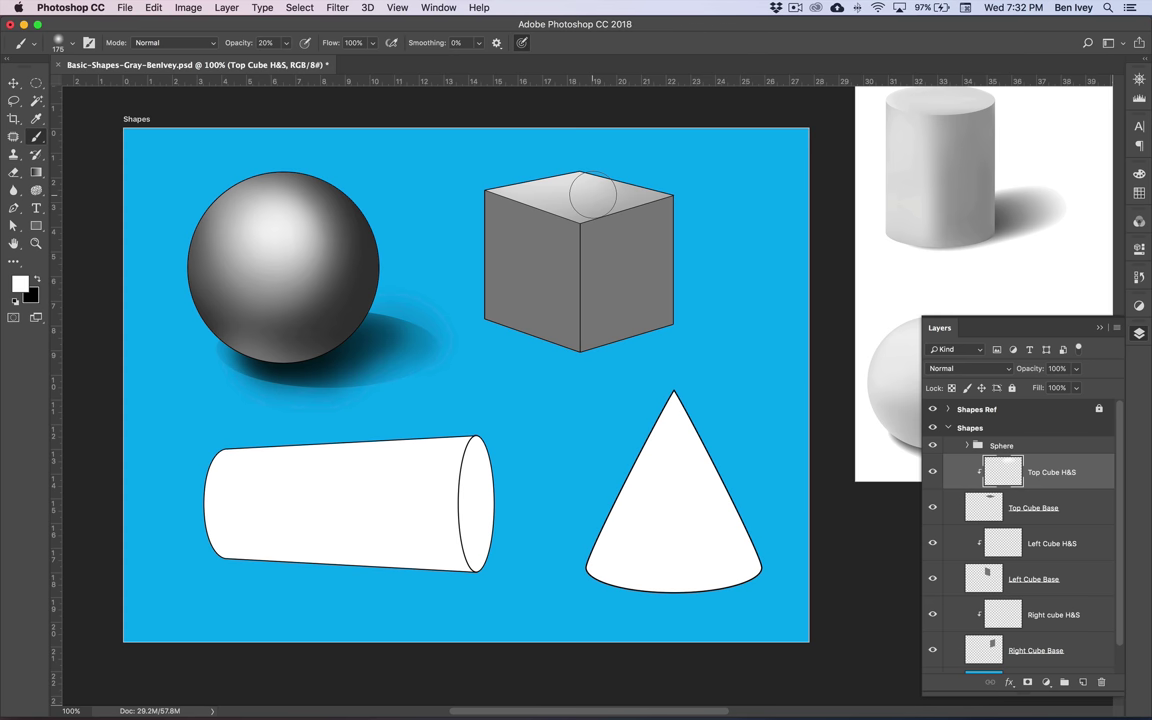
Step: Paint white highlights down the cube's left face on Left Cube H&S with the soft 175 px Brush at 20% opacity, following the reference cube
{"action": "scroll", "coordinate": [592, 195], "scroll_direction": "right", "scroll_amount": 10}
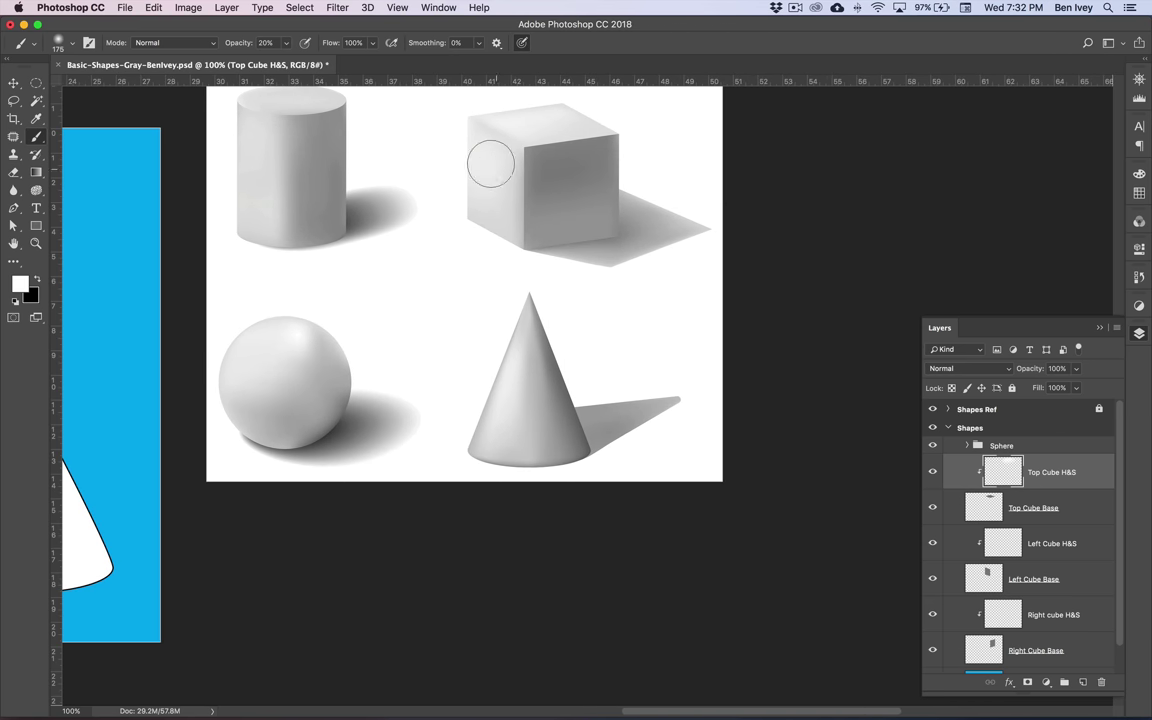
{"action": "scroll", "coordinate": [491, 170], "scroll_direction": "left", "scroll_amount": 6}
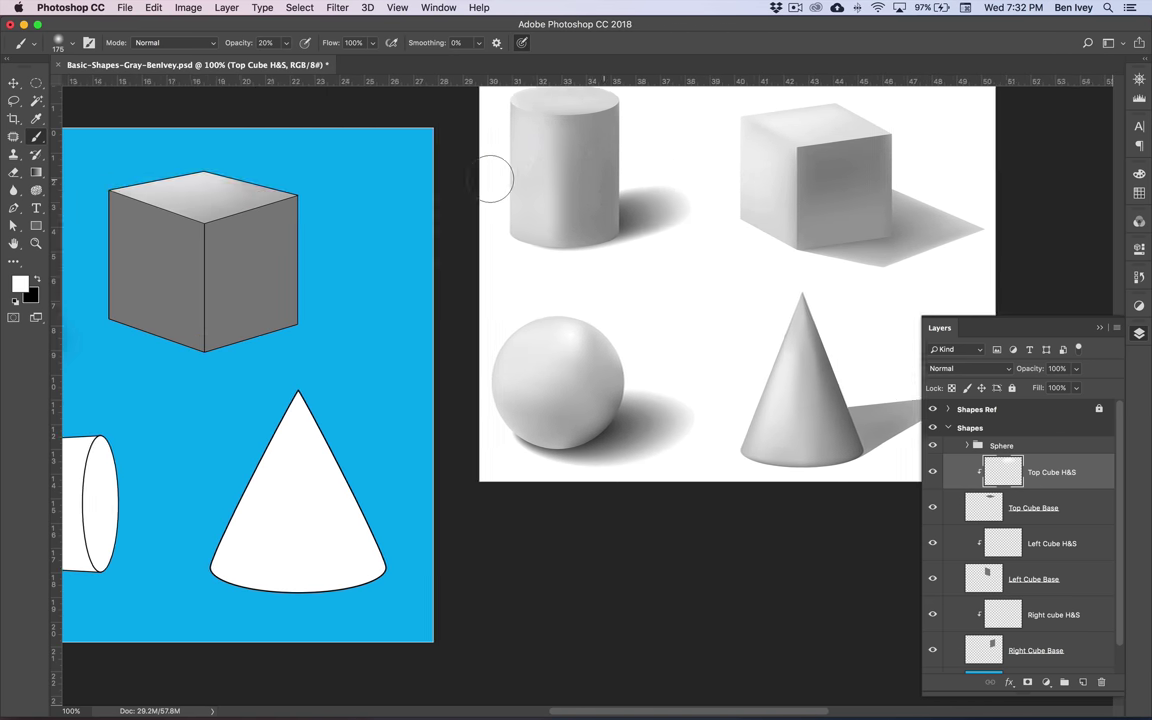
{"action": "scroll", "coordinate": [491, 178], "scroll_direction": "left", "scroll_amount": 5}
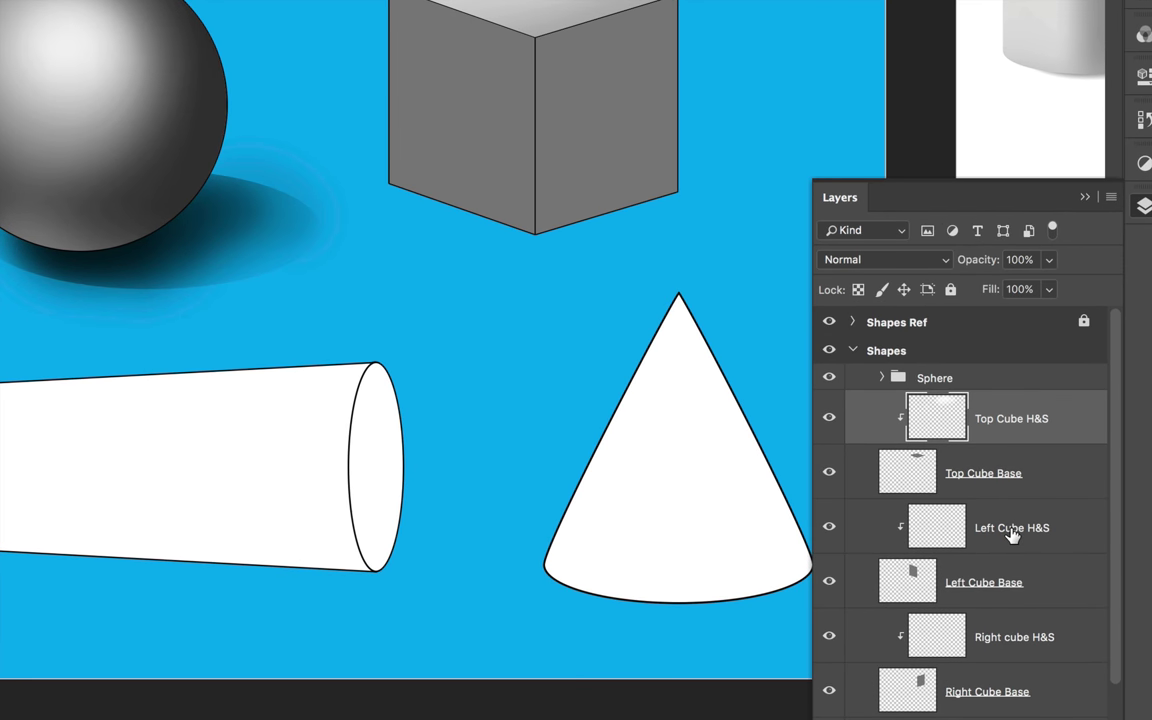
{"action": "left_click", "coordinate": [1033, 548]}
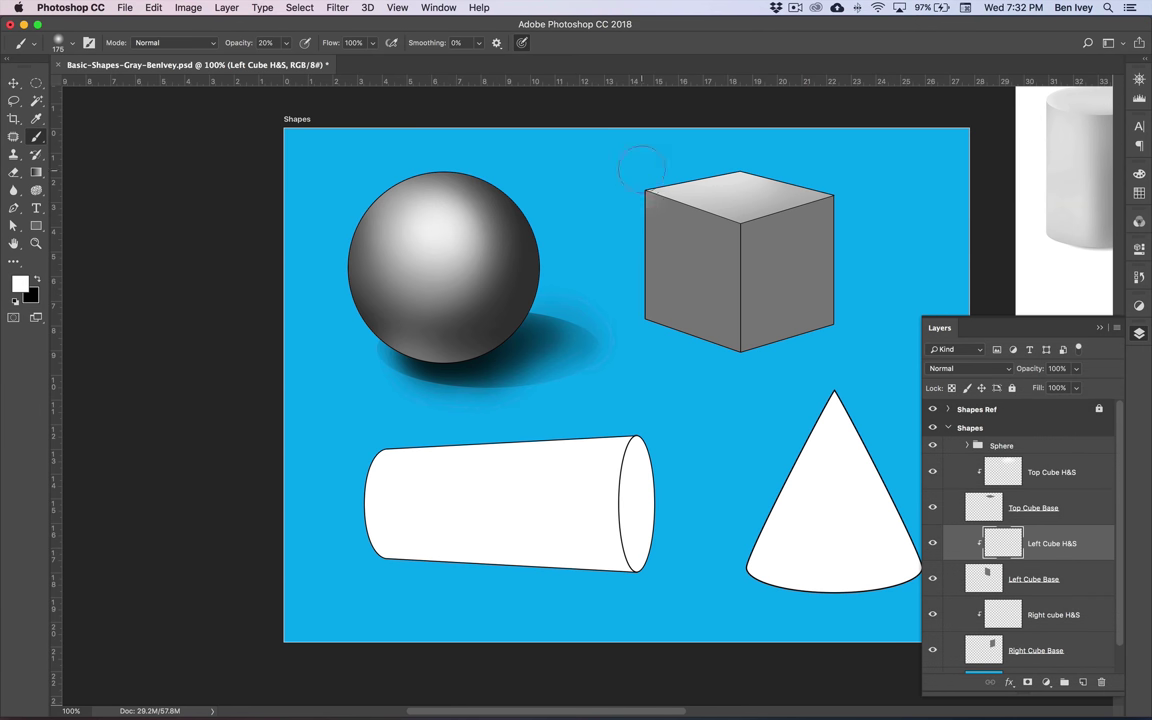
{"action": "mouse_move", "coordinate": [640, 168]}
{"action": "left_mouse_down"}
{"action": "mouse_move", "coordinate": [652, 212]}
{"action": "mouse_move", "coordinate": [681, 206]}
{"action": "mouse_move", "coordinate": [670, 250]}
{"action": "mouse_move", "coordinate": [657, 228]}
{"action": "mouse_move", "coordinate": [665, 320]}
{"action": "left_mouse_up"}
{"action": "left_click_drag", "start_coordinate": [662, 196], "coordinate": [635, 355]}
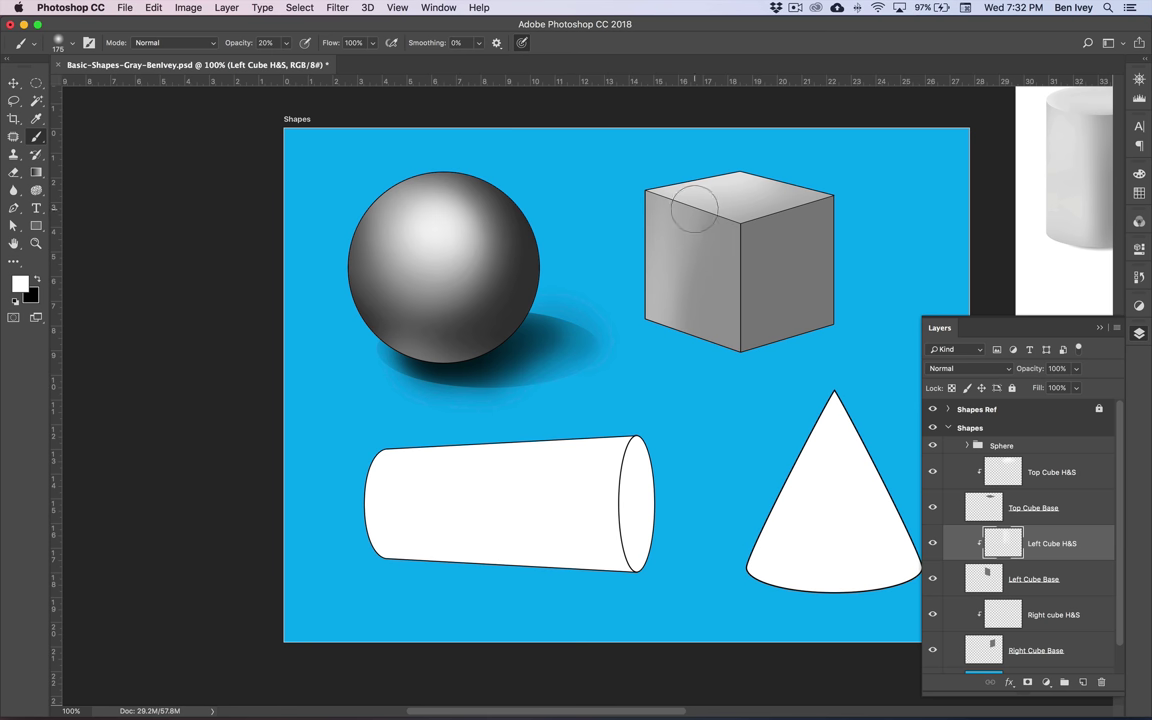
{"action": "mouse_move", "coordinate": [694, 227]}
{"action": "left_mouse_down"}
{"action": "mouse_move", "coordinate": [703, 188]}
{"action": "mouse_move", "coordinate": [680, 294]}
{"action": "mouse_move", "coordinate": [642, 332]}
{"action": "mouse_move", "coordinate": [674, 193]}
{"action": "left_mouse_up"}
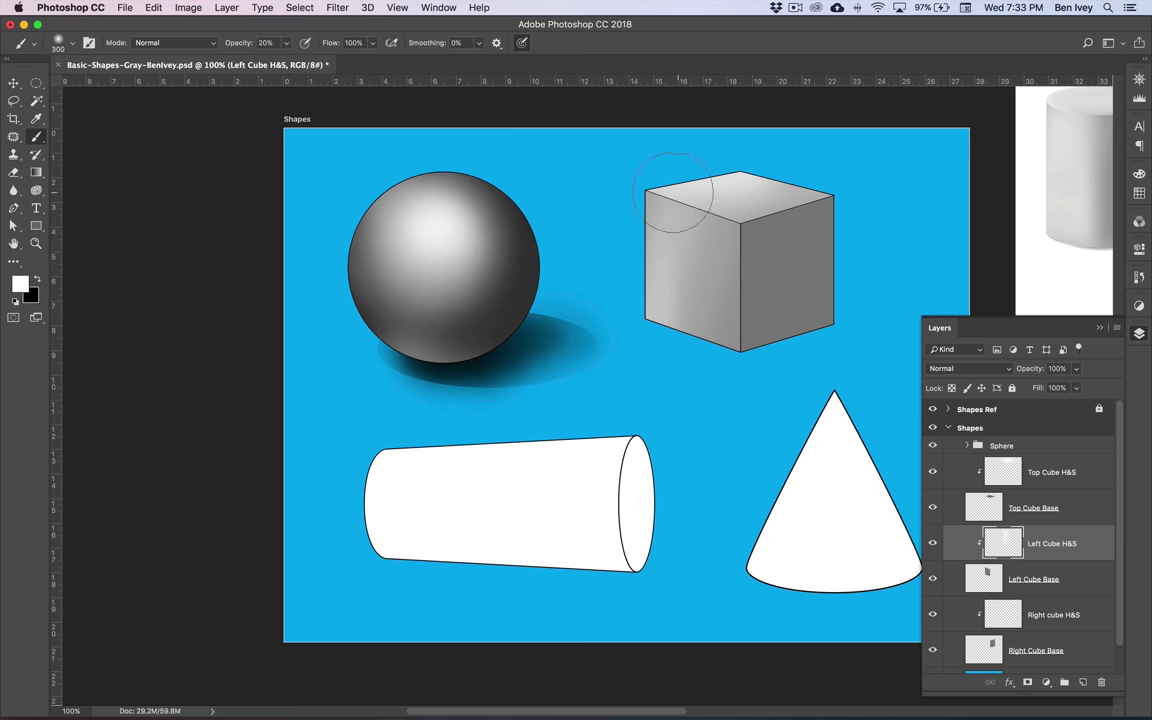
Step: Enlarge the Brush to 300 px and lighten the cube's left face further with broad white strokes
{"action": "key", "text": "bracketright"}
{"action": "key", "text": "bracketright"}
{"action": "key", "text": "bracketright"}
{"action": "left_click_drag", "start_coordinate": [694, 244], "coordinate": [656, 285]}
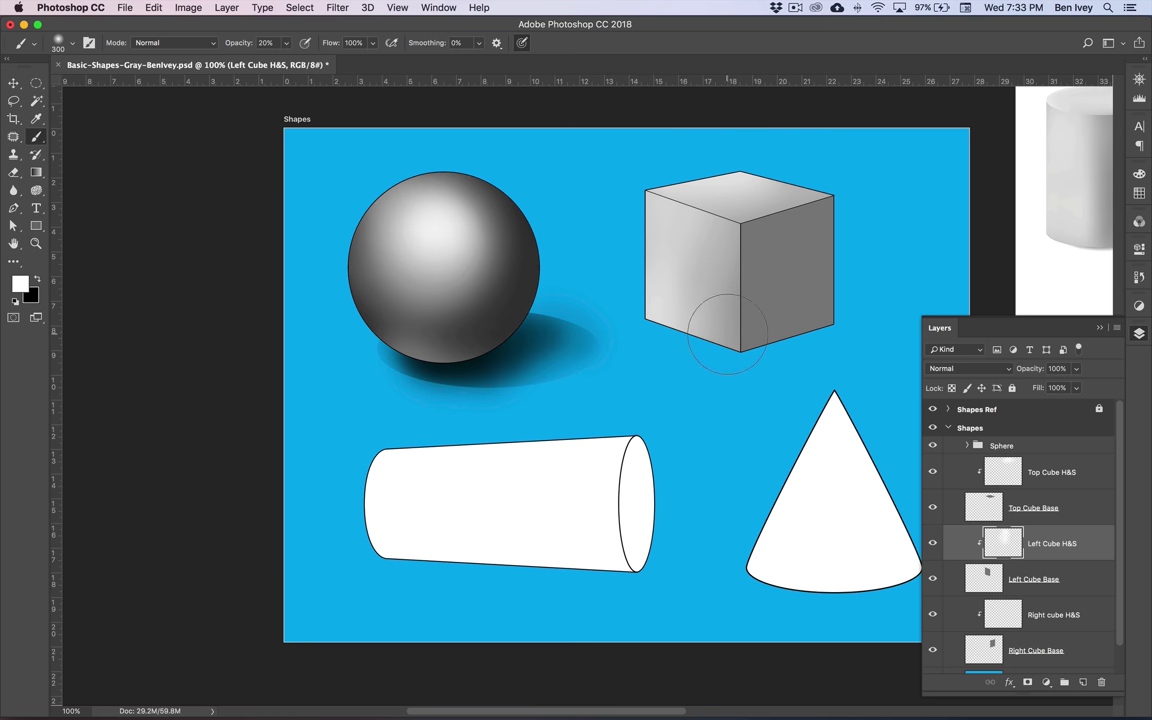
Step: Switch the Brush to black at 10% opacity, try shadow strokes near the cube's front edge on Left Cube H&S, and undo them
{"action": "scroll", "coordinate": [694, 226], "scroll_direction": "right", "scroll_amount": 10}
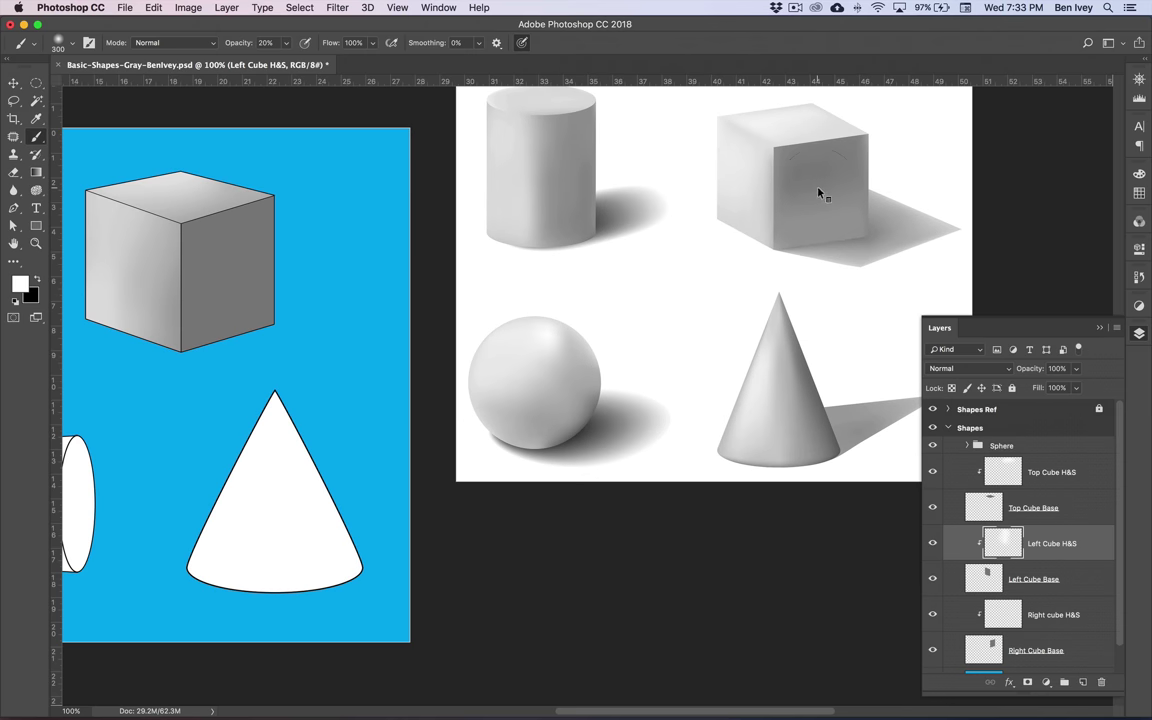
{"action": "scroll", "coordinate": [659, 205], "scroll_direction": "left", "scroll_amount": 5}
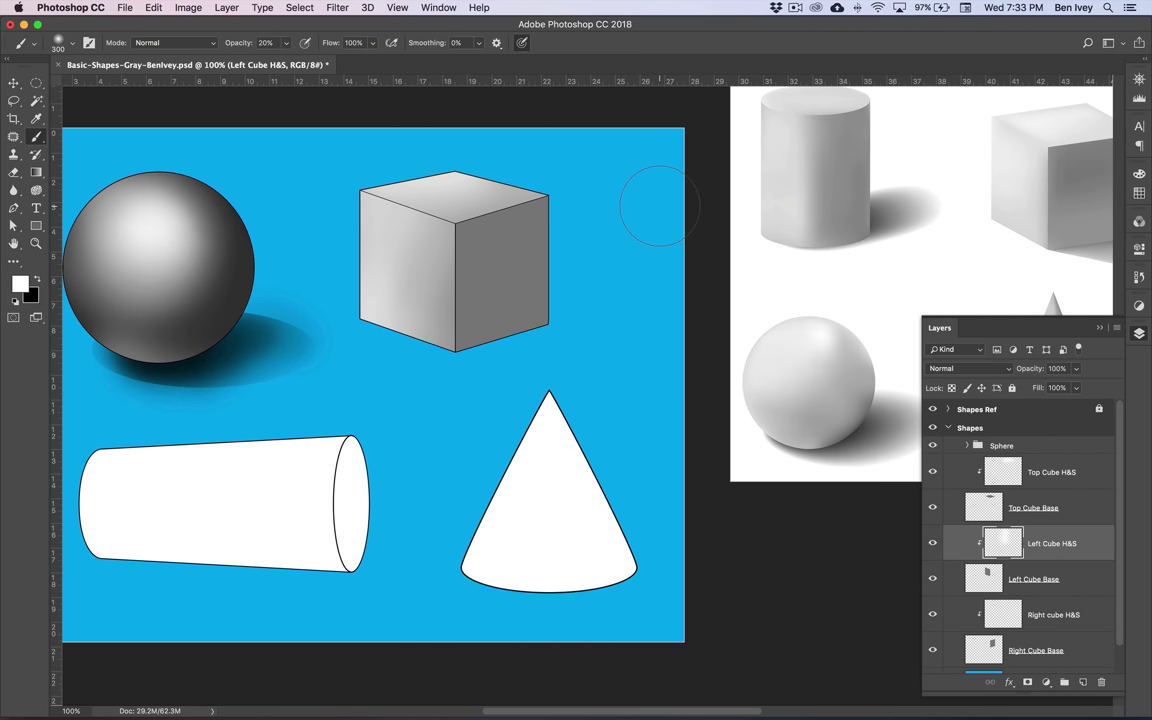
{"action": "left_click_drag", "start_coordinate": [116, 206], "coordinate": [100, 190]}
{"action": "left_click", "coordinate": [34, 281]}
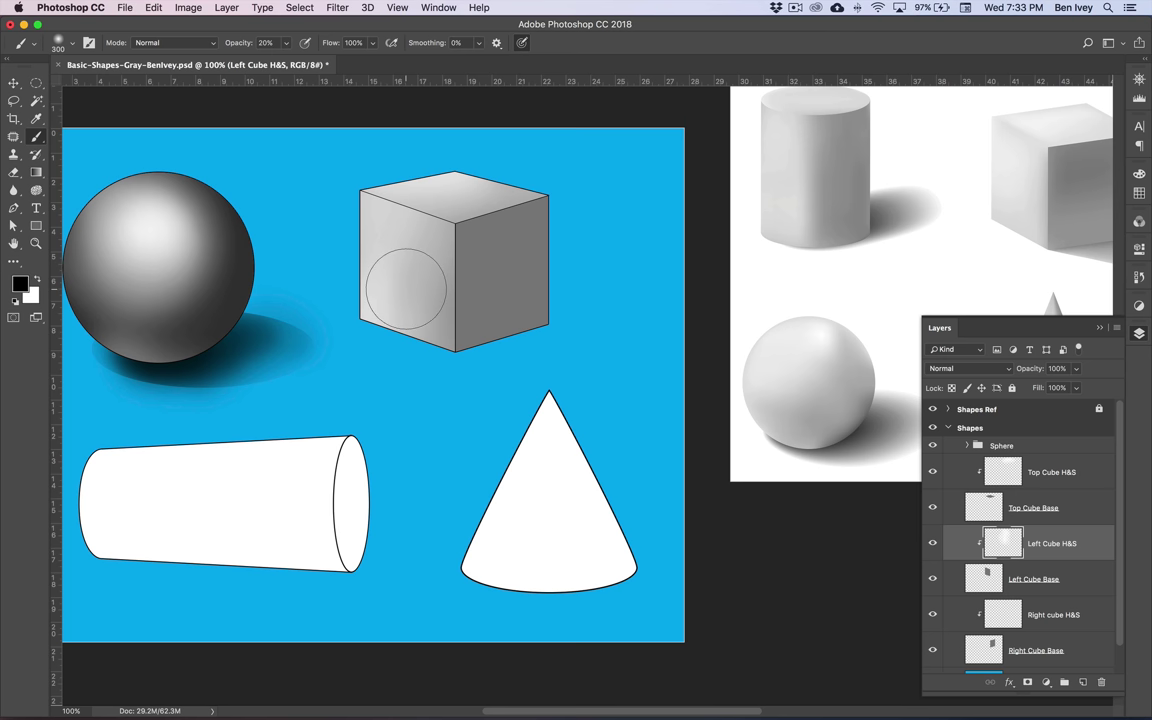
{"action": "left_click_drag", "start_coordinate": [405, 289], "coordinate": [425, 245]}
{"action": "left_click_drag", "start_coordinate": [484, 232], "coordinate": [470, 320]}
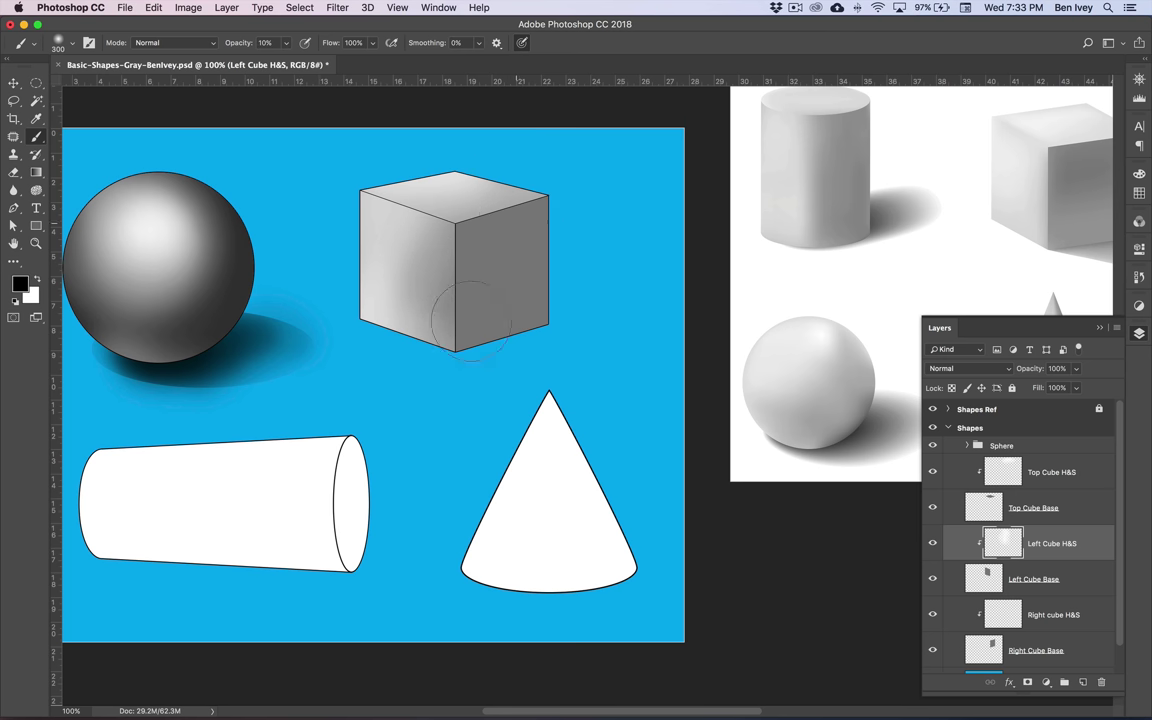
{"action": "key", "text": "super+z"}
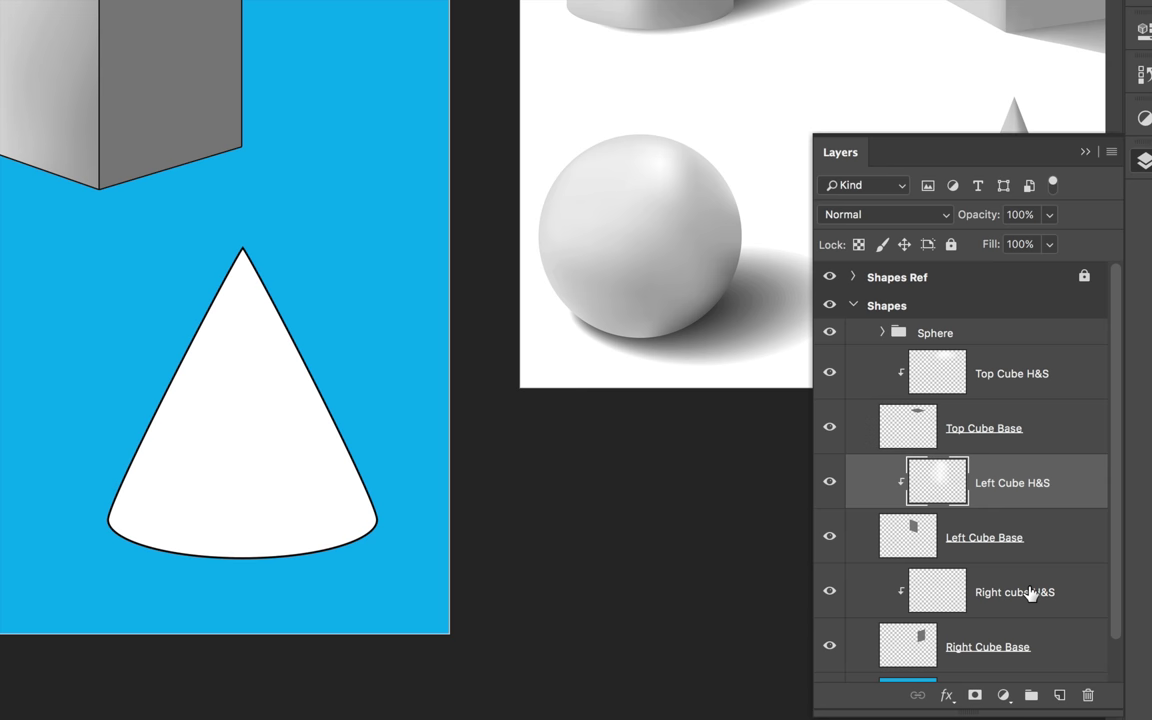
Step: Paint black shadows at 10% opacity on the cube's right face on Right cube H&S and its left face on Left Cube H&S
{"action": "left_click", "coordinate": [1030, 593]}
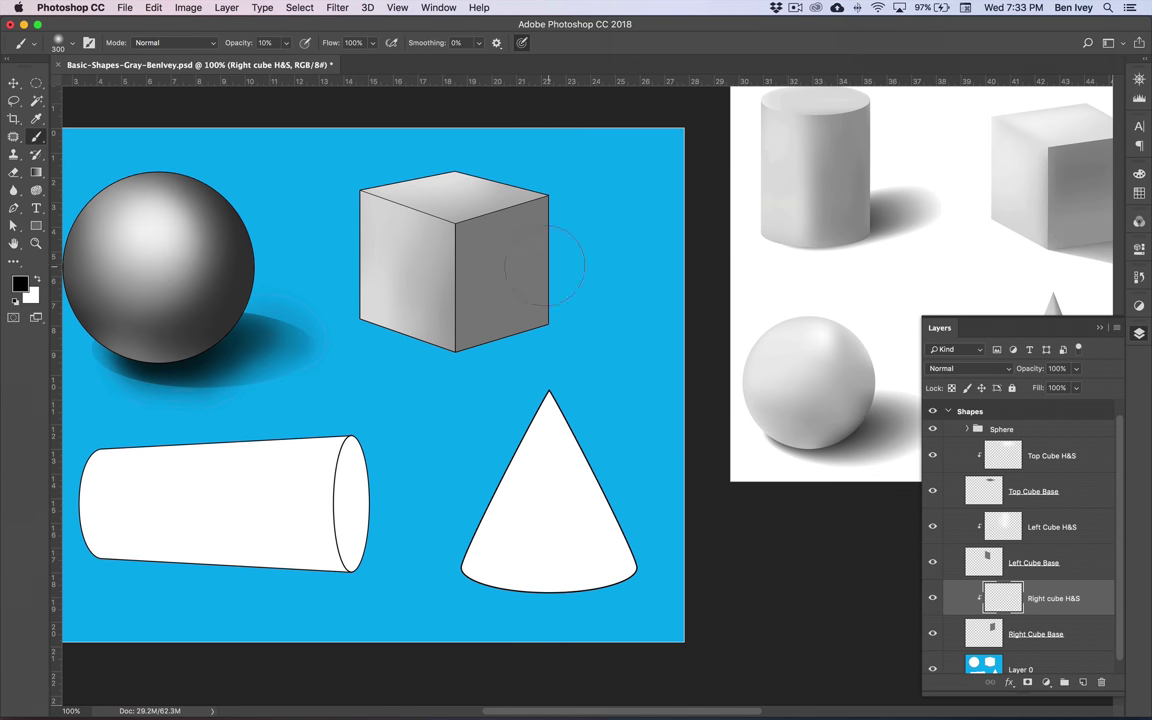
{"action": "mouse_move", "coordinate": [424, 160]}
{"action": "left_mouse_down"}
{"action": "mouse_move", "coordinate": [411, 373]}
{"action": "mouse_move", "coordinate": [468, 328]}
{"action": "left_mouse_up"}
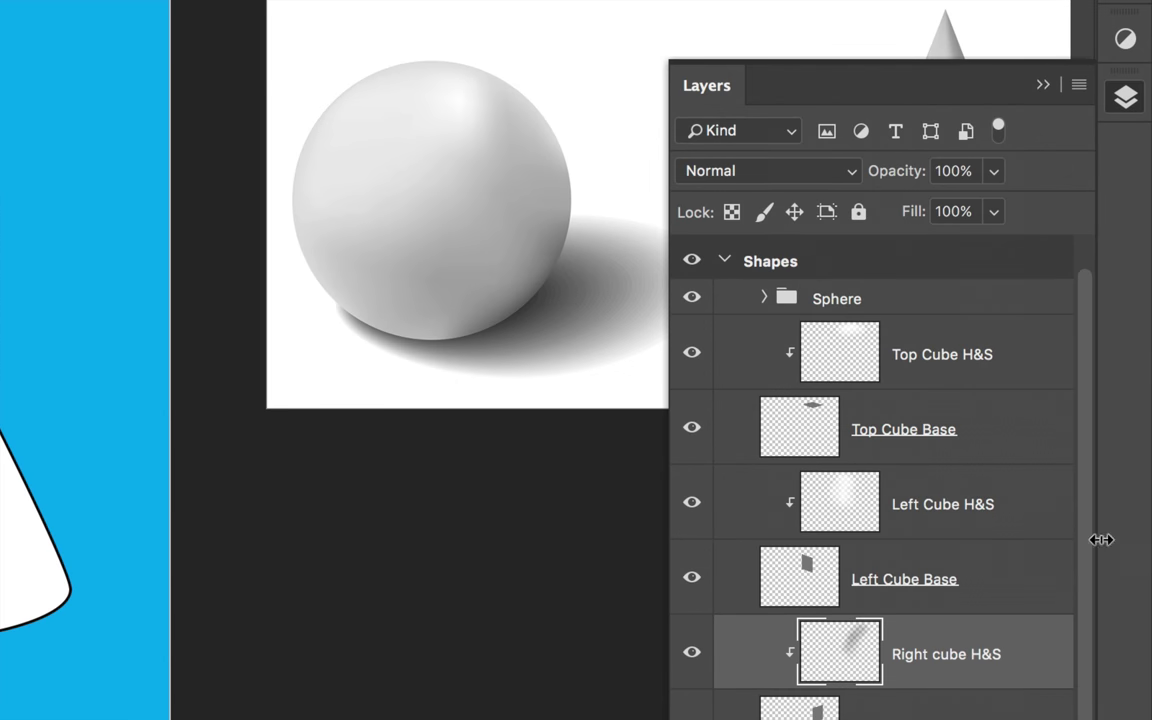
{"action": "left_click", "coordinate": [968, 528]}
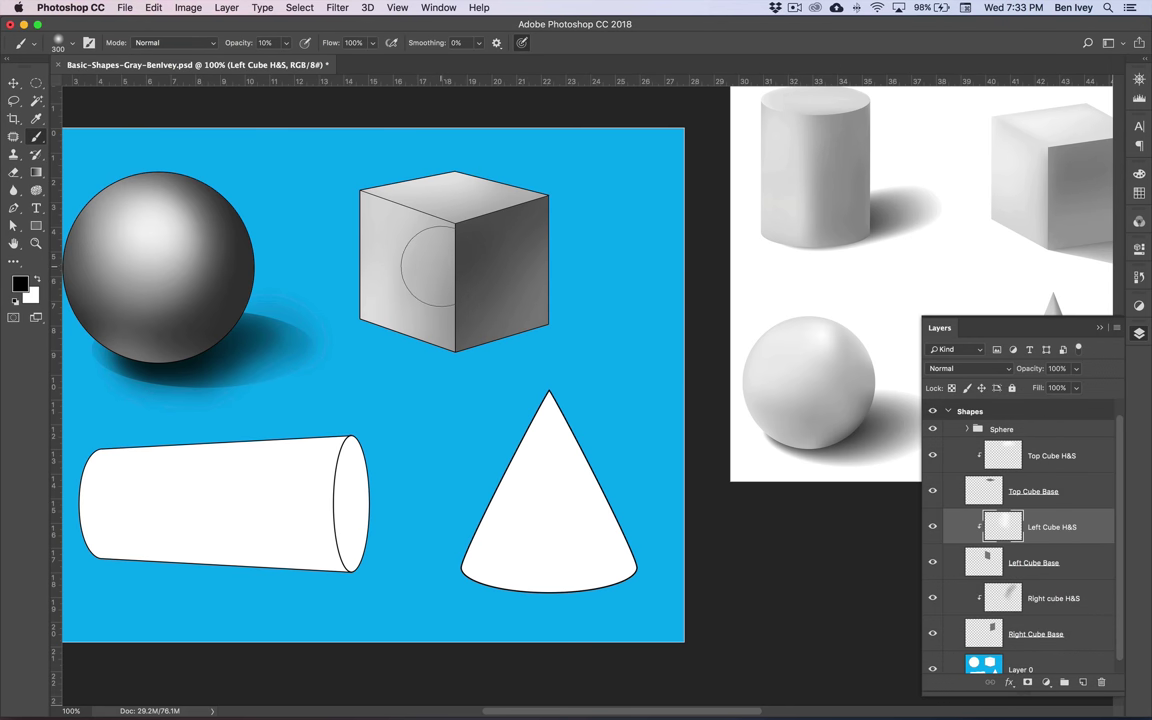
{"action": "left_click_drag", "start_coordinate": [433, 241], "coordinate": [320, 385]}
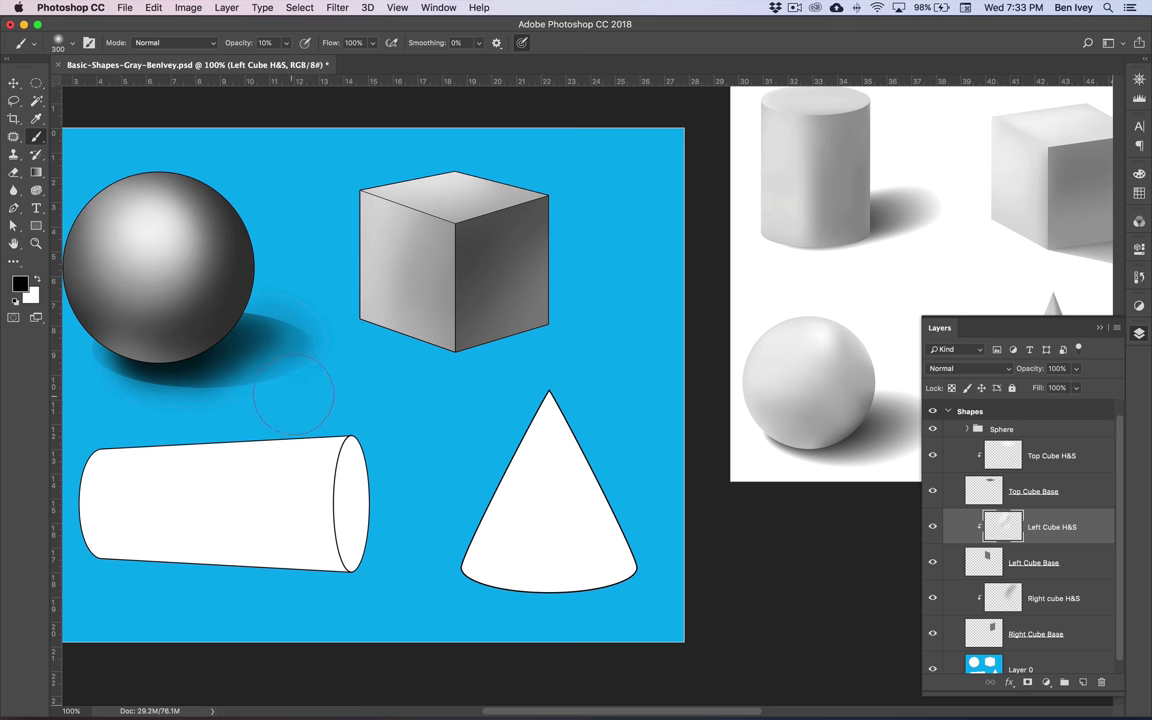
{"action": "left_click_drag", "start_coordinate": [416, 409], "coordinate": [303, 597]}
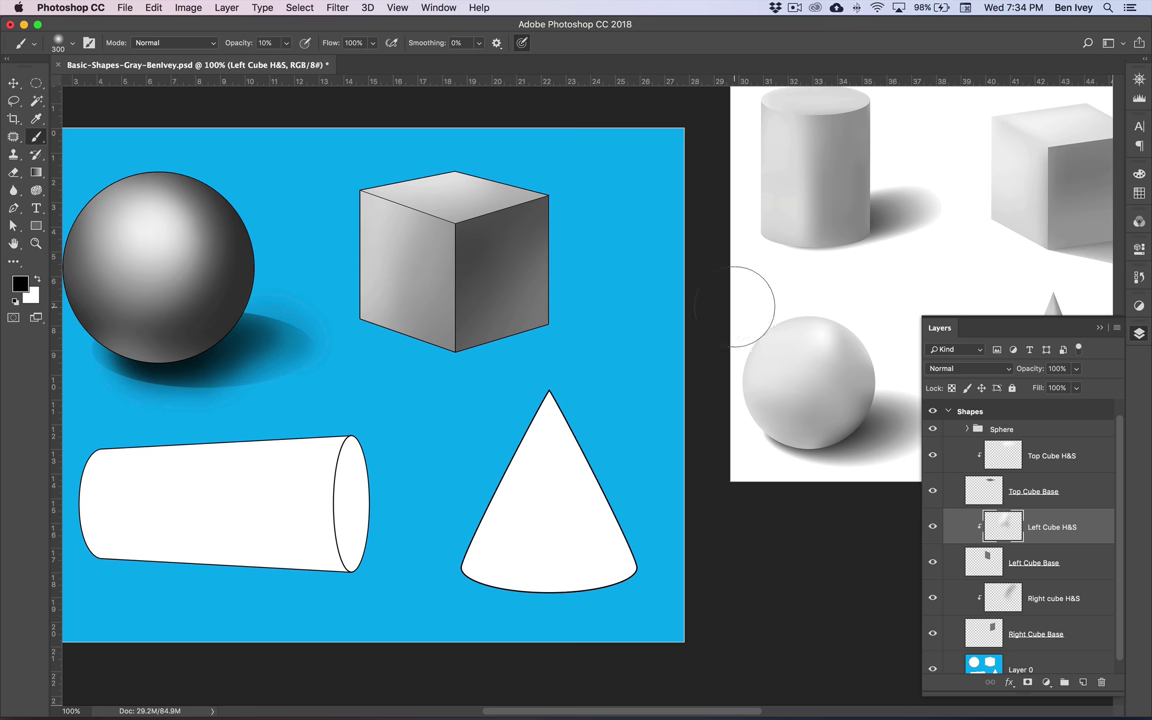
Step: Check the reference cube's cast shadow and add a layer named "Cube Cast Shadow" directly above Layer 0
{"action": "scroll", "coordinate": [746, 296], "scroll_direction": "right", "scroll_amount": 10}
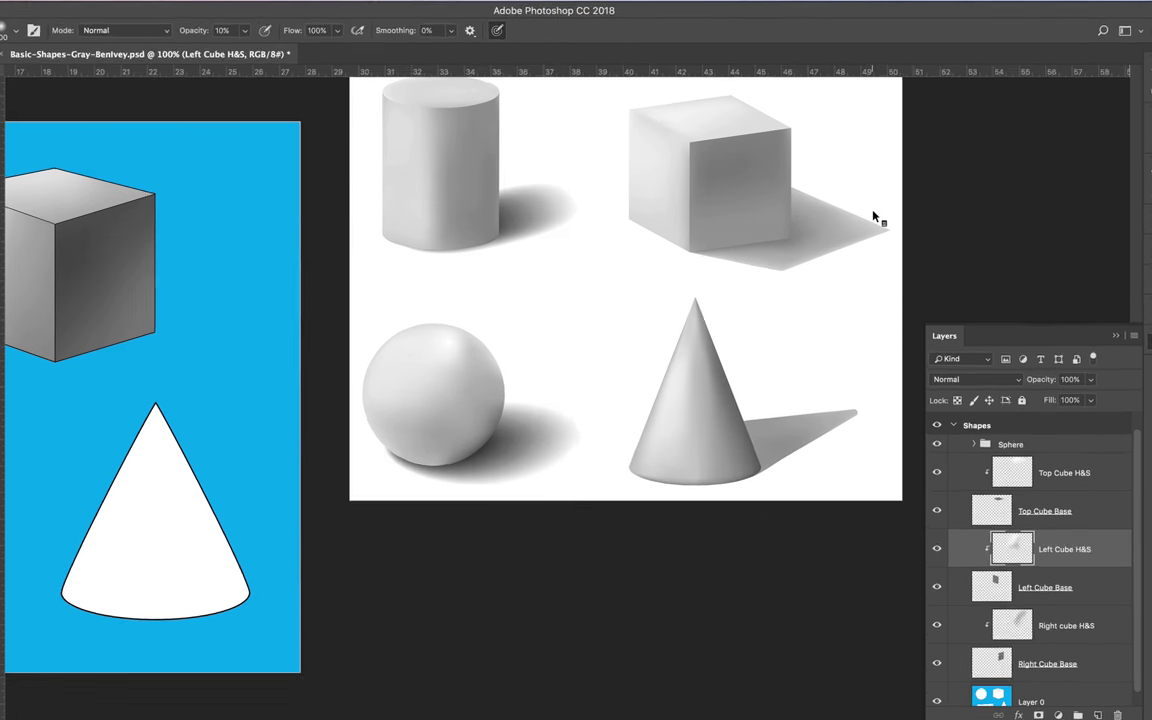
{"action": "key", "text": "i"}
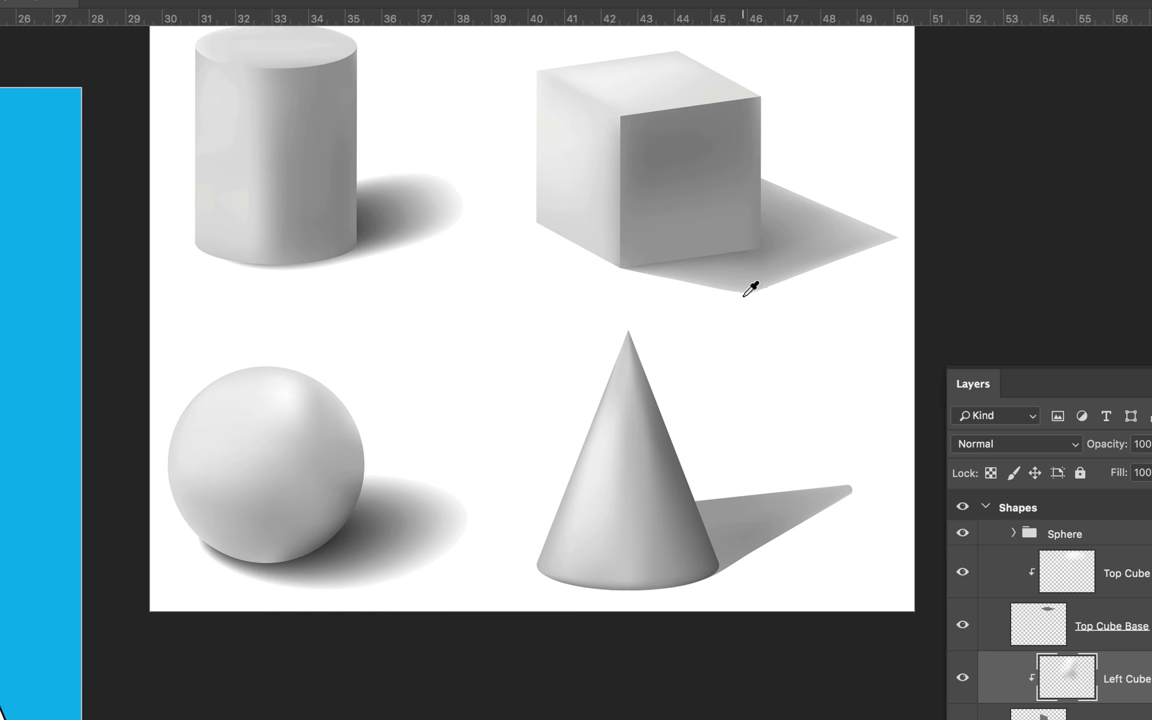
{"action": "key", "text": "b"}
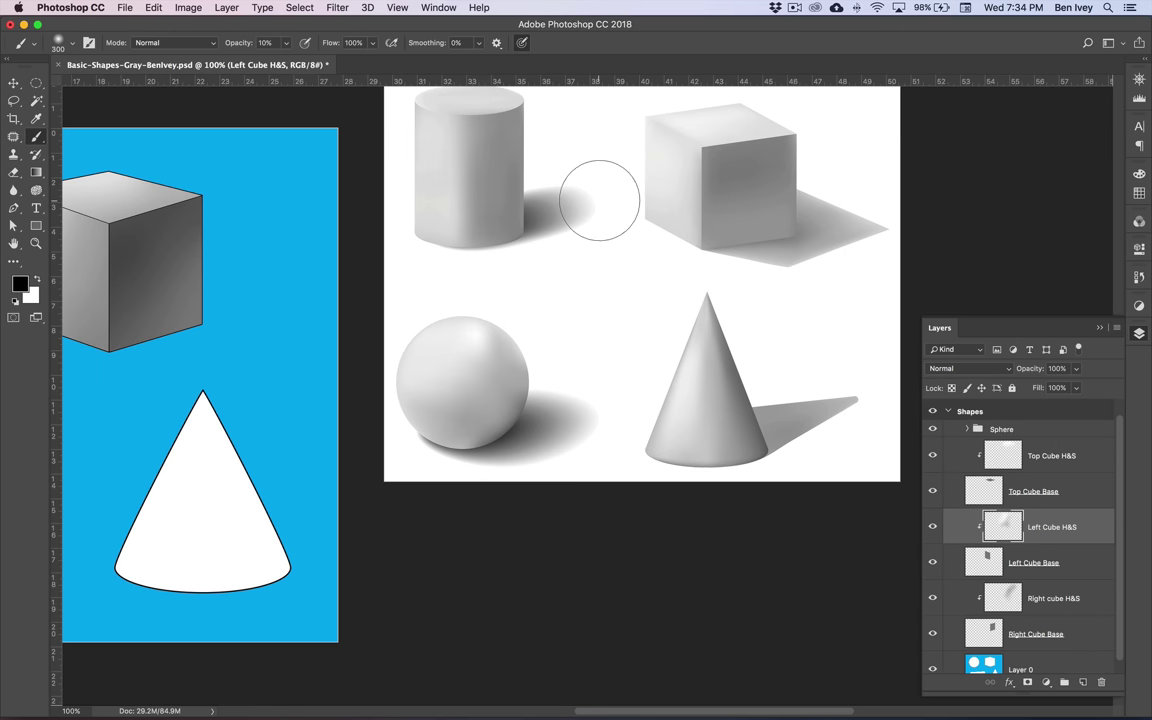
{"action": "scroll", "coordinate": [460, 194], "scroll_direction": "left", "scroll_amount": 5}
{"action": "scroll", "coordinate": [598, 200], "scroll_direction": "left", "scroll_amount": 3}
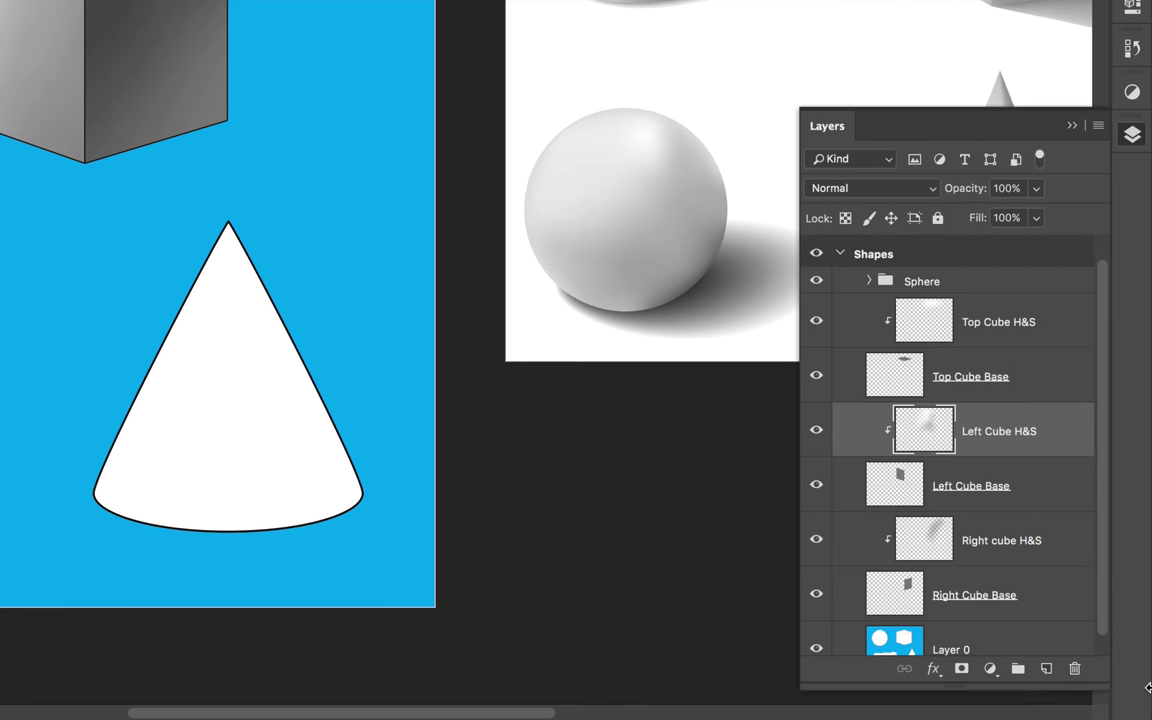
{"action": "scroll", "coordinate": [985, 602], "scroll_direction": "down", "scroll_amount": 1}
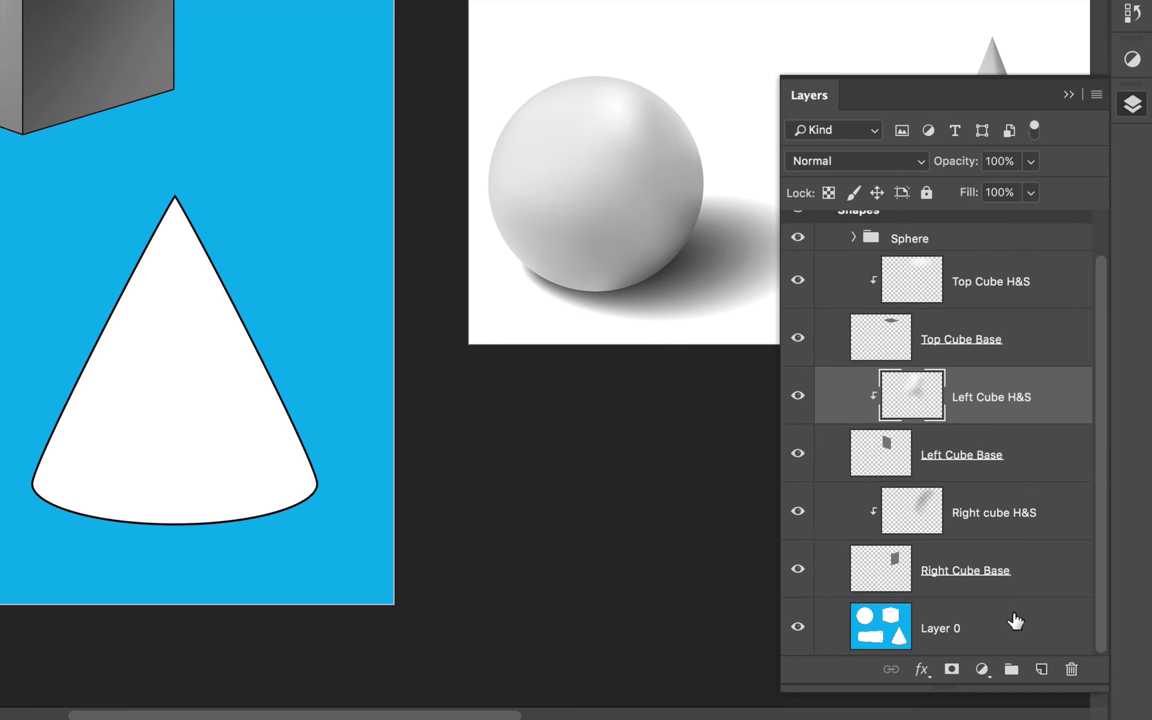
{"action": "left_click", "coordinate": [1020, 616]}
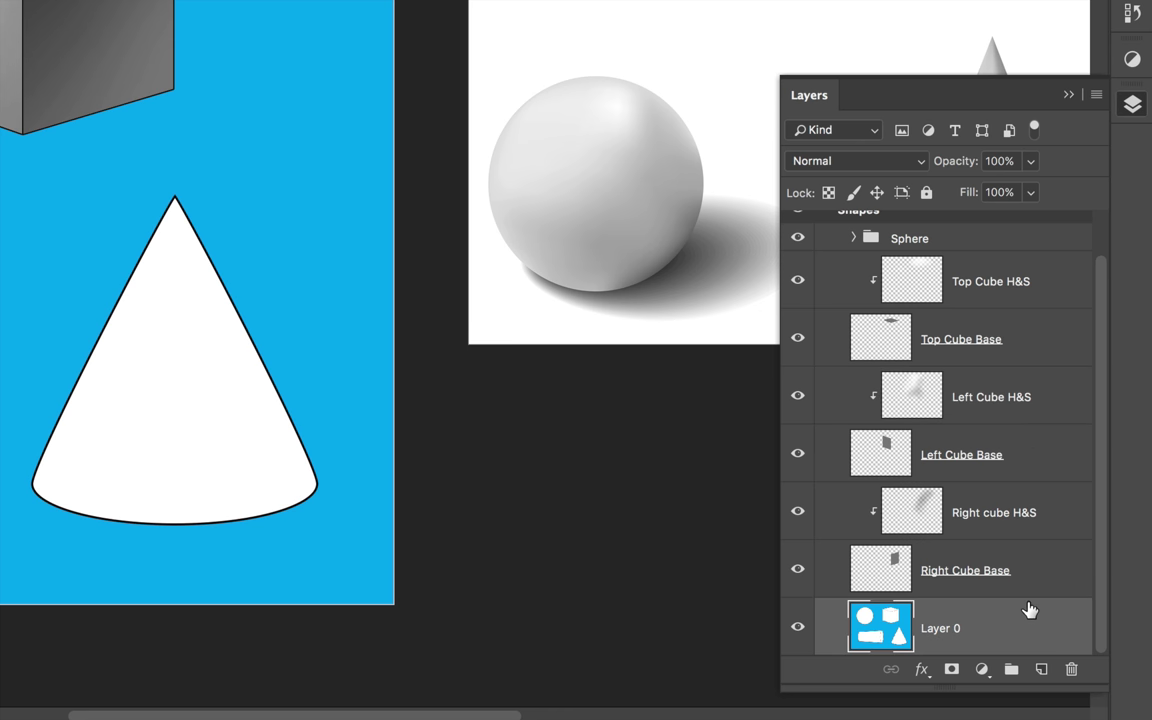
{"action": "left_click", "coordinate": [1042, 668]}
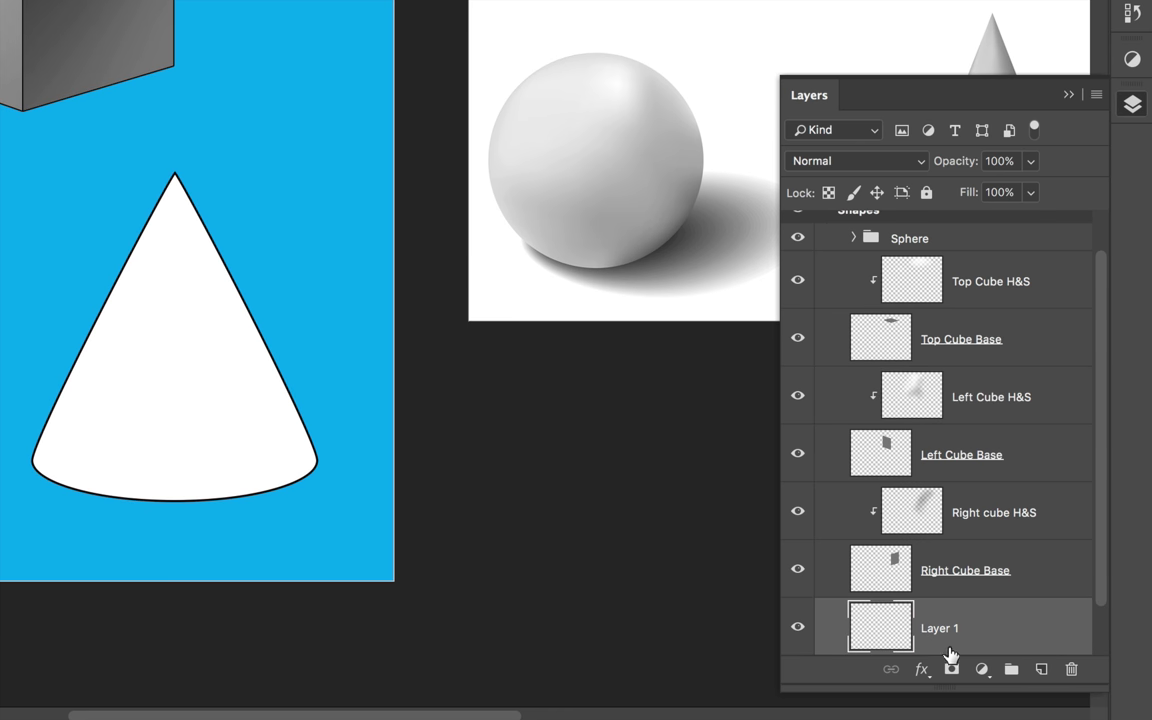
{"action": "double_click", "coordinate": [940, 630]}
{"action": "type", "text": "Cube Cast Shadow"}
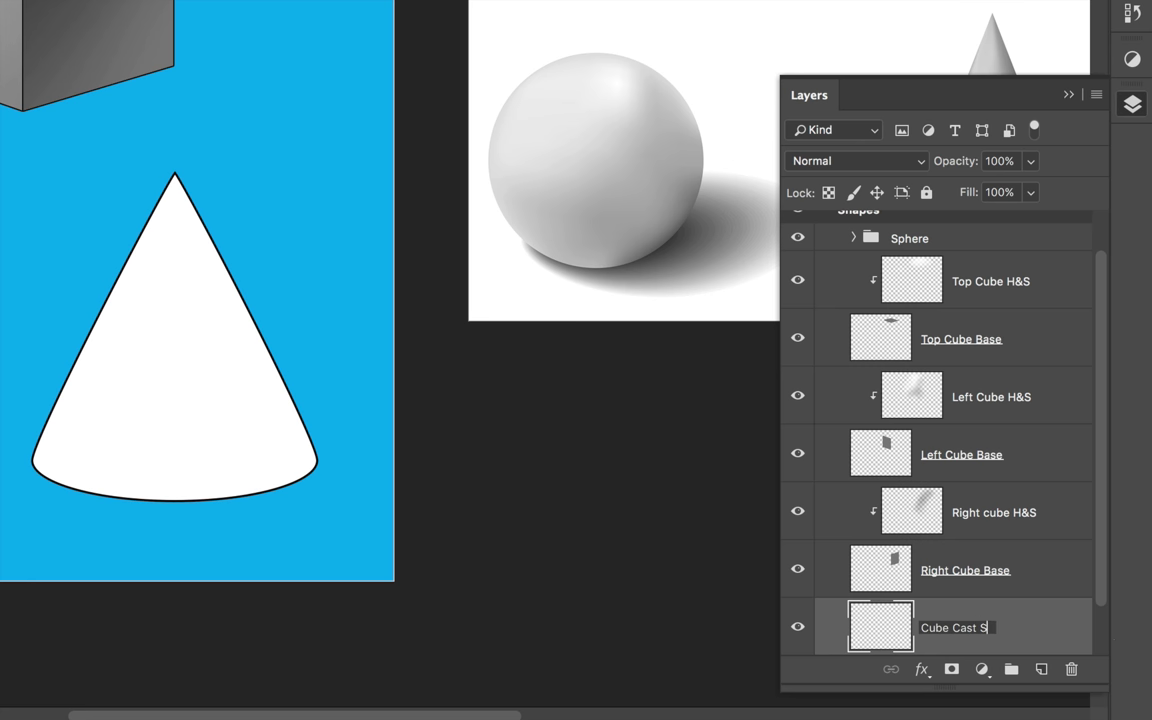
{"action": "key", "text": "Return"}
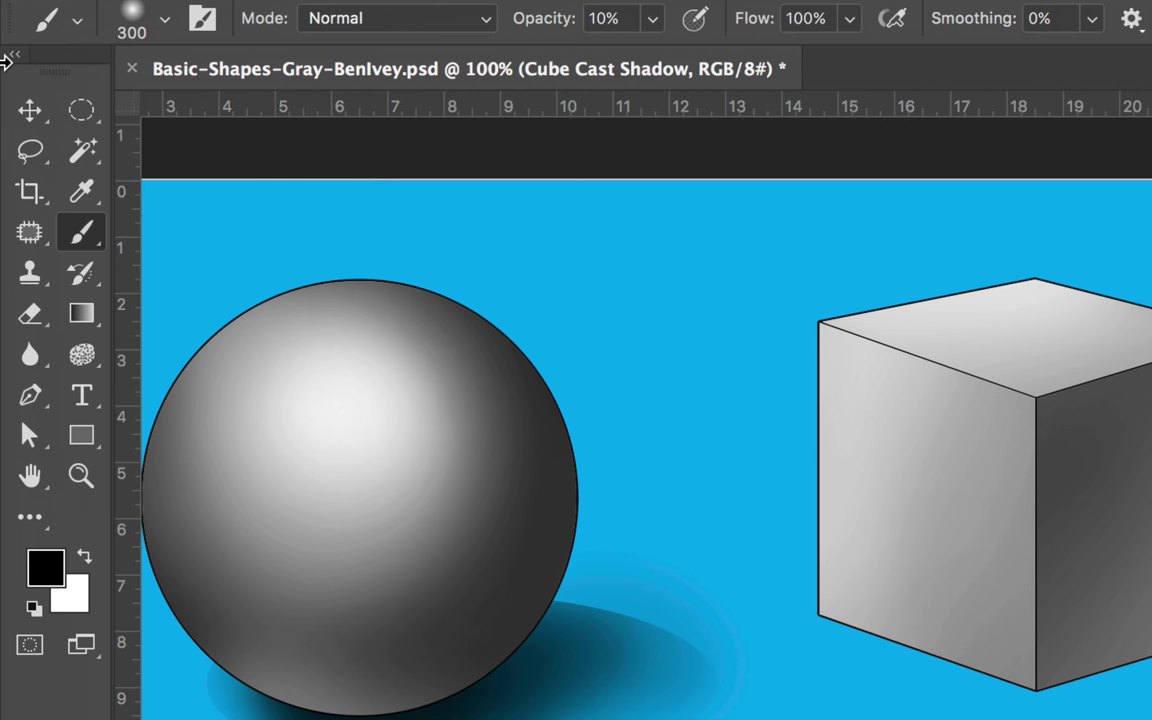
Step: Outline a four-sided cast shadow selection with the Polygonal Lasso, starting at the cube's lowest corner, extending right and passing behind the right face
{"action": "left_click", "coordinate": [82, 110]}
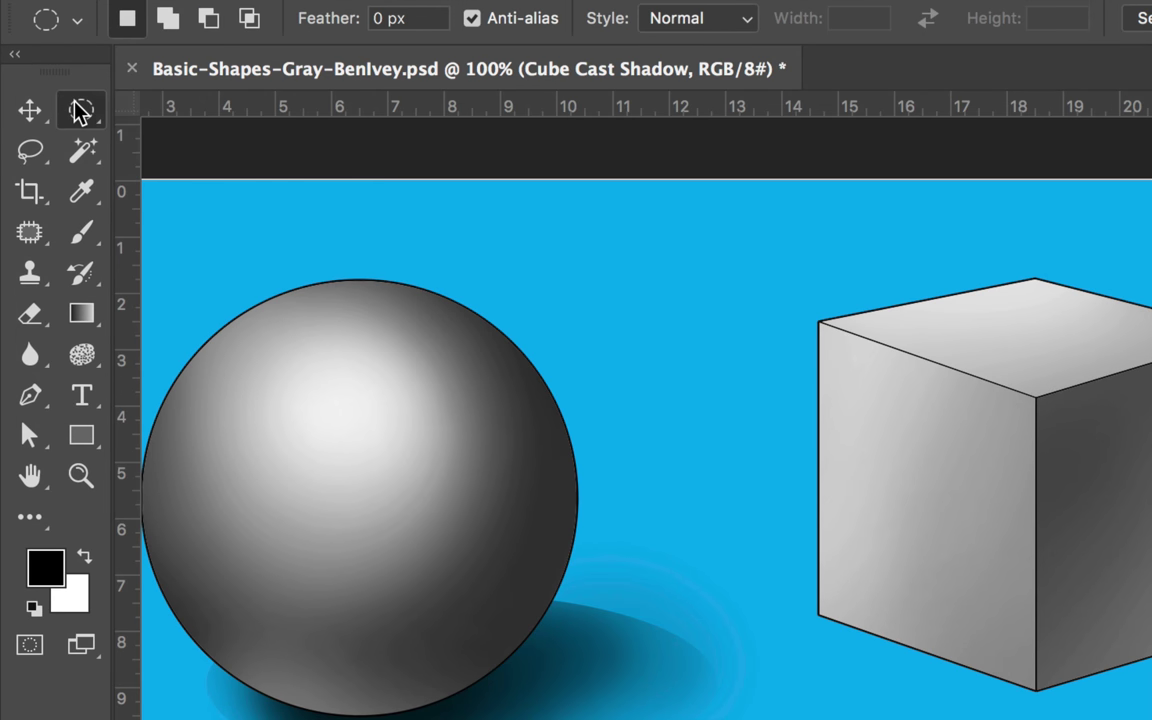
{"action": "right_click", "coordinate": [82, 110]}
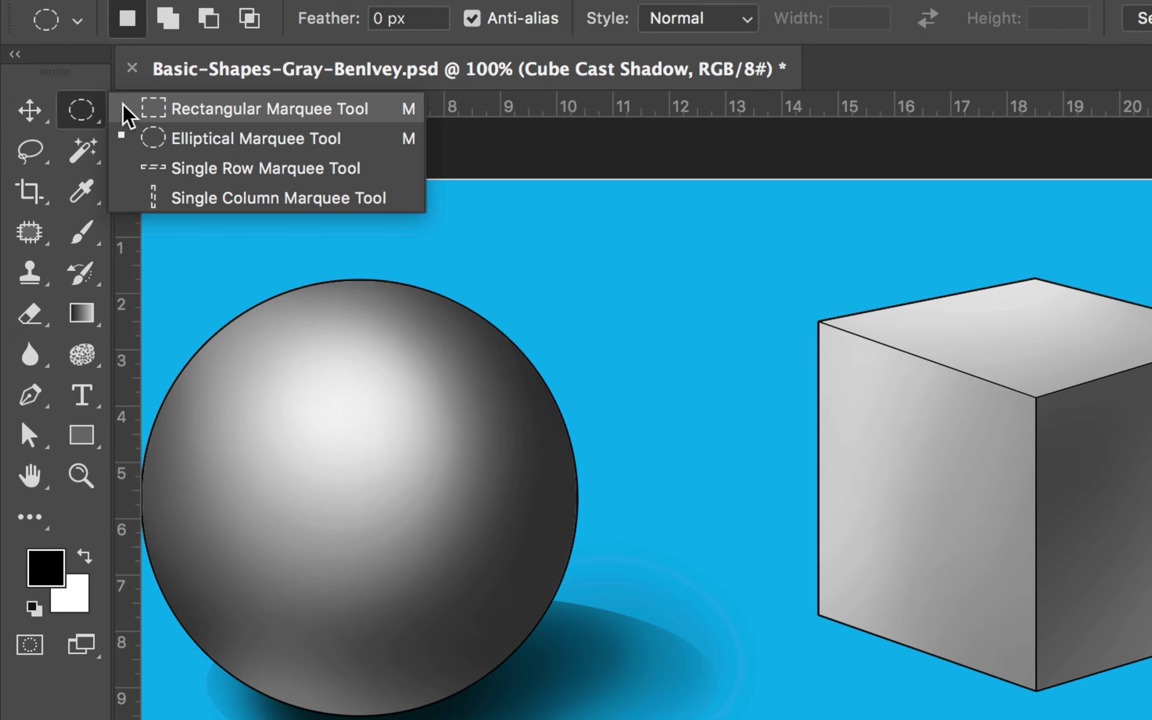
{"action": "left_click", "coordinate": [40, 150]}
{"action": "left_click", "coordinate": [40, 148]}
{"action": "right_click", "coordinate": [31, 153]}
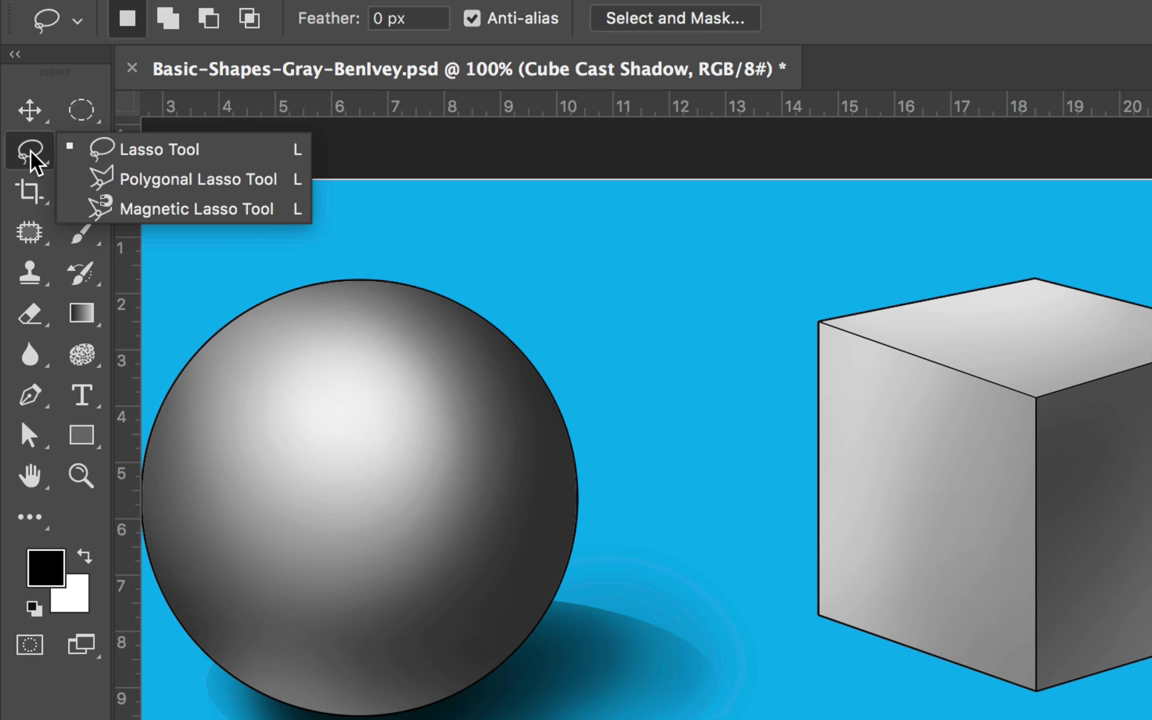
{"action": "left_click", "coordinate": [150, 182]}
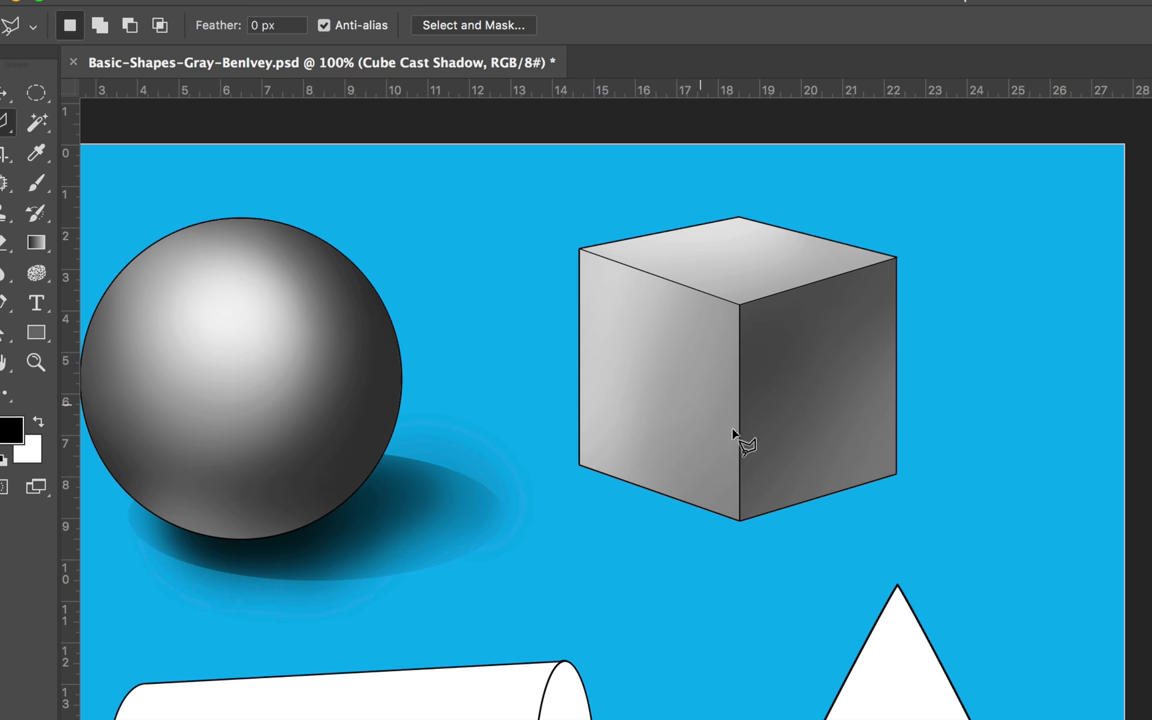
{"action": "left_click", "coordinate": [740, 521]}
{"action": "left_click", "coordinate": [927, 570]}
{"action": "left_click", "coordinate": [1096, 489]}
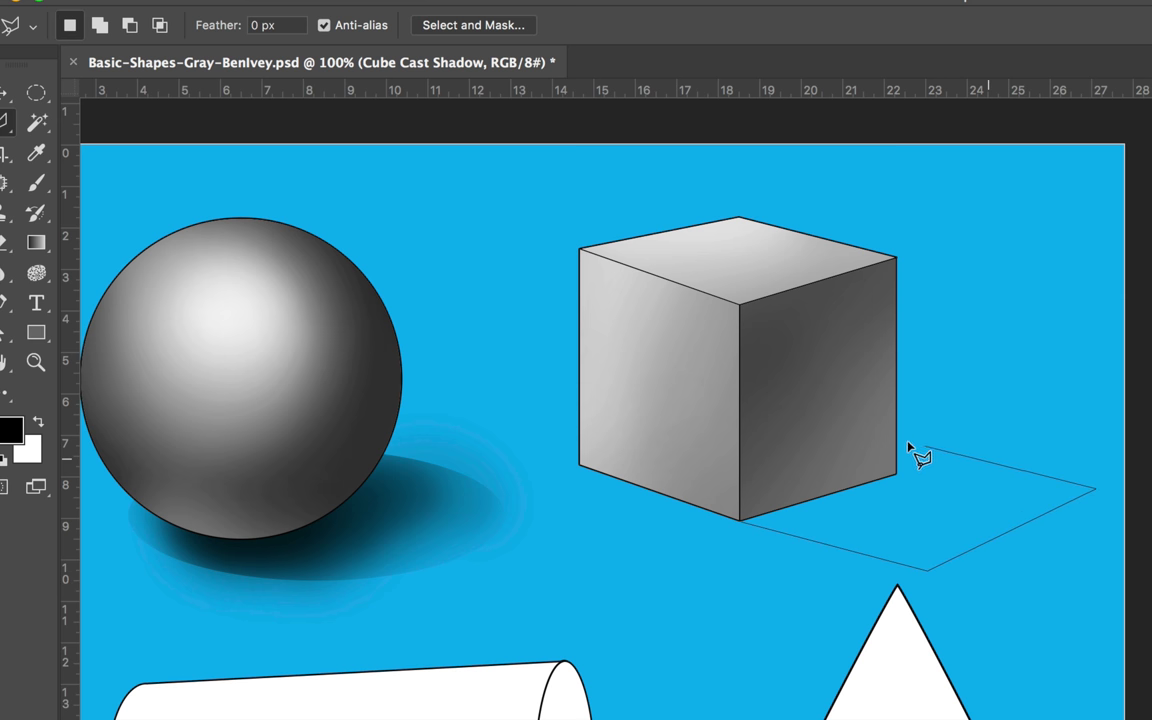
{"action": "left_click", "coordinate": [865, 407]}
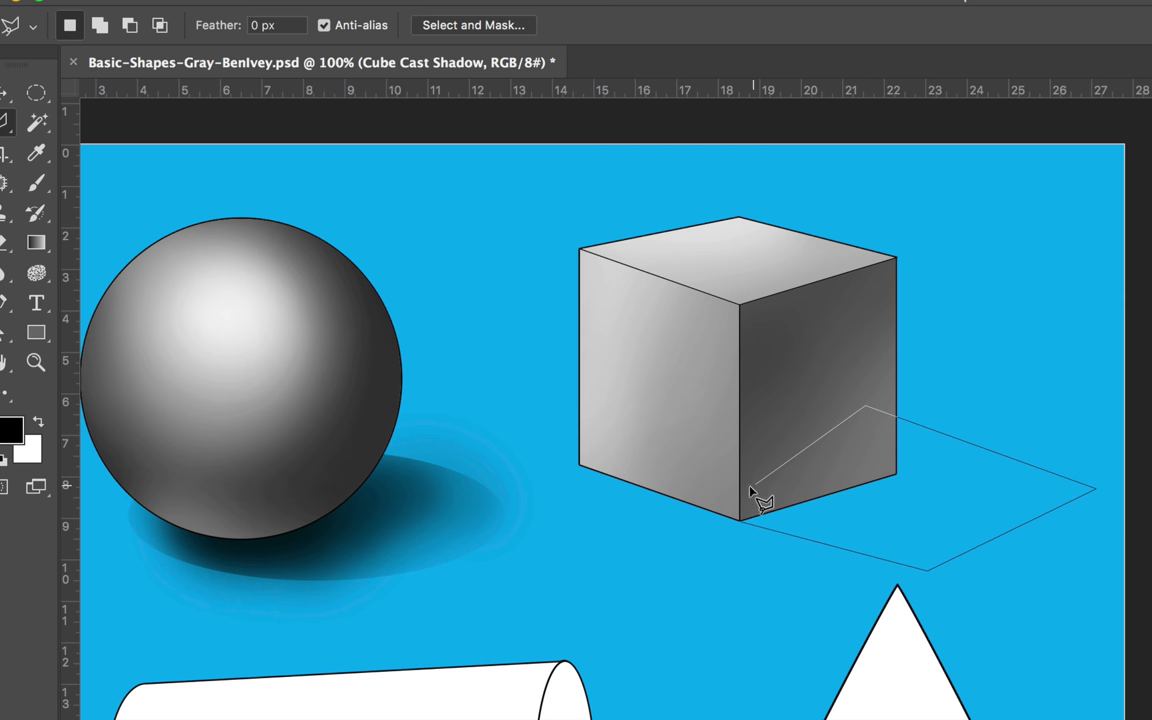
{"action": "left_click", "coordinate": [743, 521]}
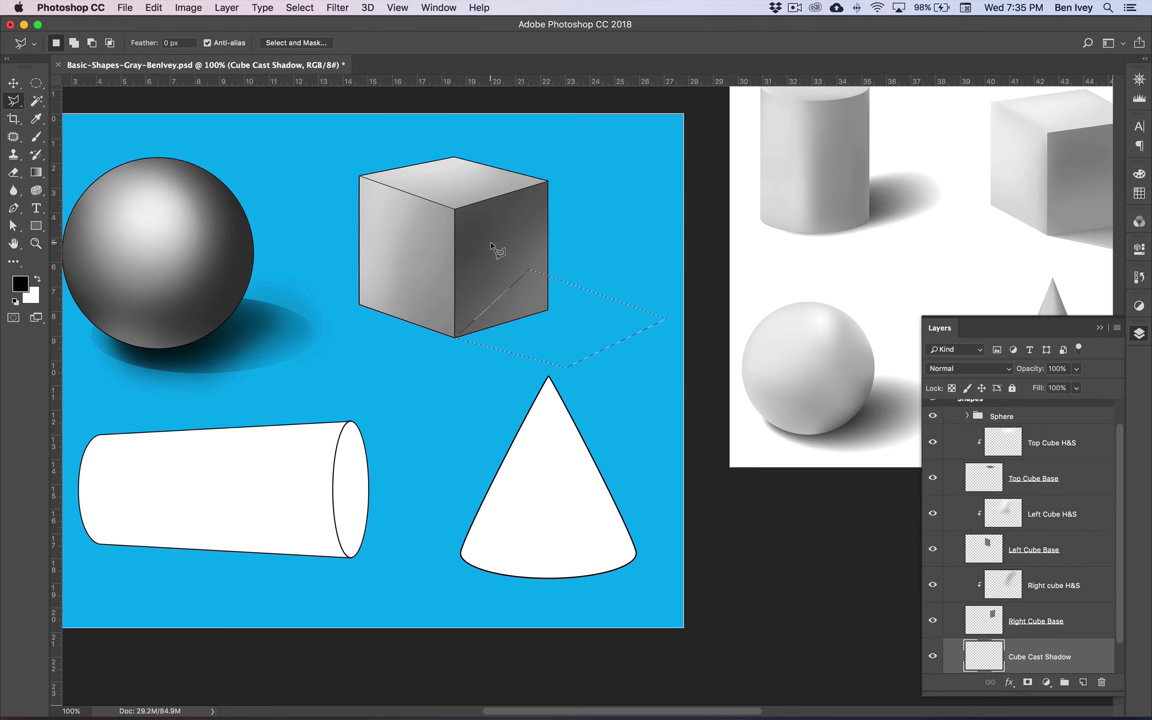
Step: Paint the cast shadow inside the selection on Cube Cast Shadow with the soft 300 px black Brush at 10% opacity
{"action": "key", "text": "b"}
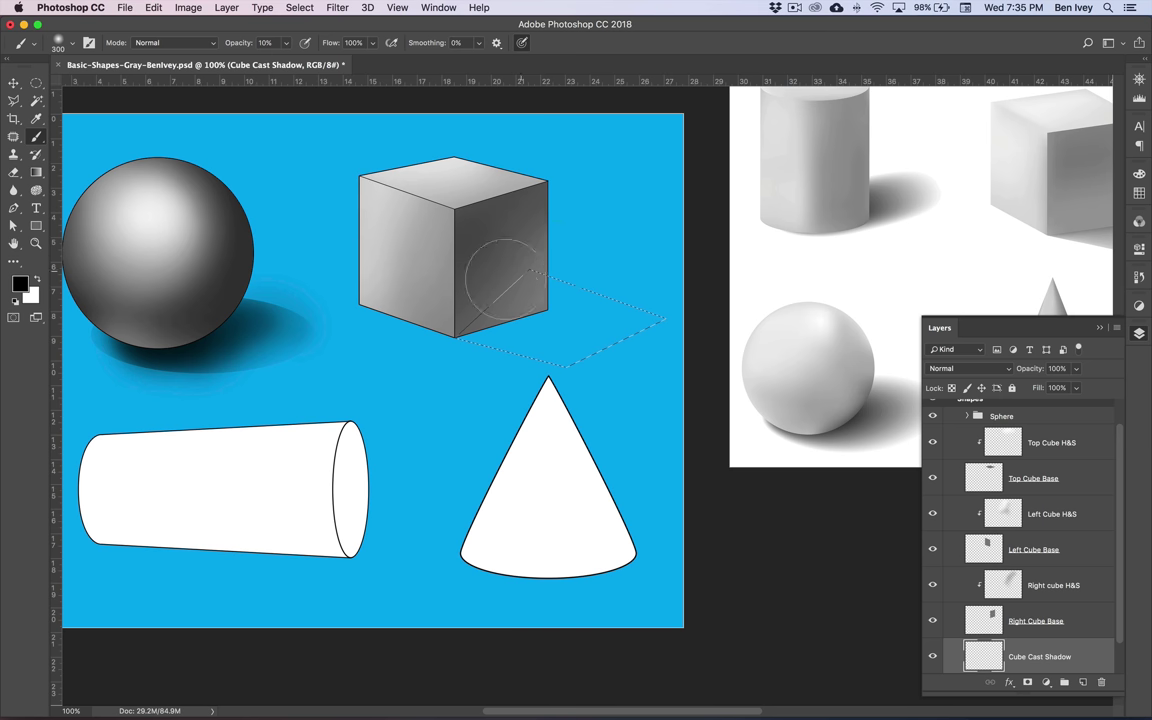
{"action": "mouse_move", "coordinate": [490, 262]}
{"action": "left_mouse_down"}
{"action": "mouse_move", "coordinate": [550, 292]}
{"action": "mouse_move", "coordinate": [540, 305]}
{"action": "mouse_move", "coordinate": [565, 300]}
{"action": "mouse_move", "coordinate": [500, 295]}
{"action": "mouse_move", "coordinate": [439, 330]}
{"action": "mouse_move", "coordinate": [470, 300]}
{"action": "mouse_move", "coordinate": [560, 285]}
{"action": "mouse_move", "coordinate": [530, 310]}
{"action": "mouse_move", "coordinate": [430, 305]}
{"action": "left_mouse_up"}
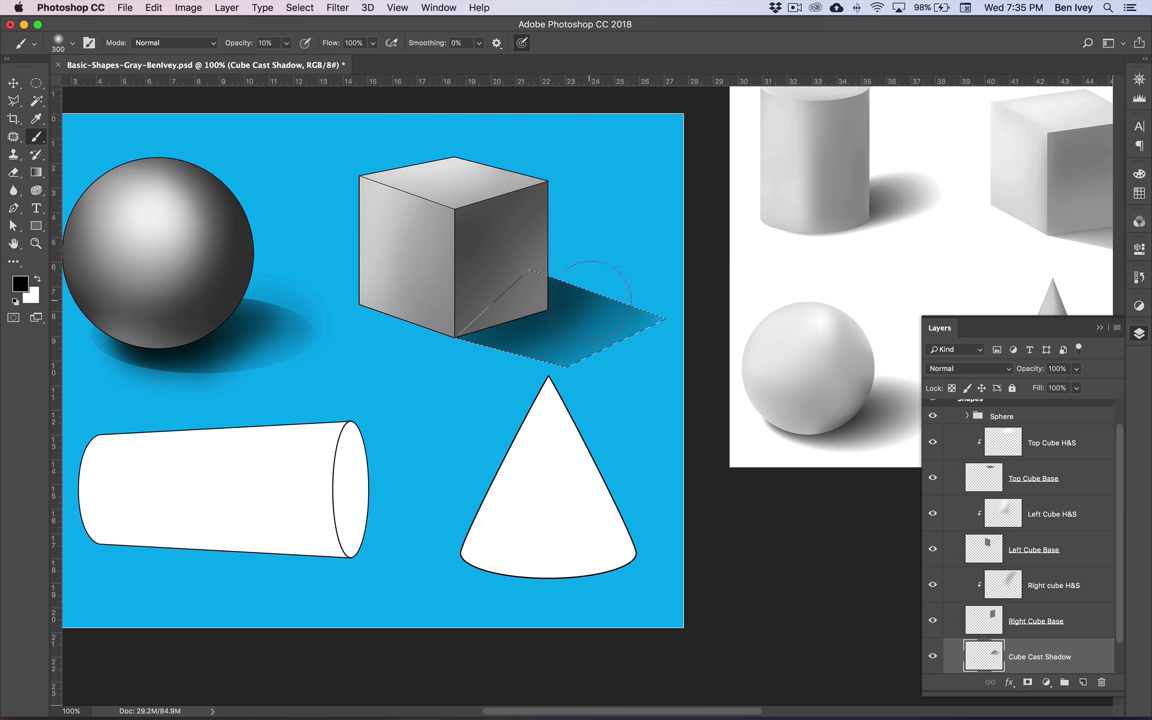
Step: Darken the cast shadow close to the cube's base with the black Brush at 175 px and clear the selection
{"action": "key", "text": "bracketleft"}
{"action": "key", "text": "bracketleft"}
{"action": "key", "text": "bracketleft"}
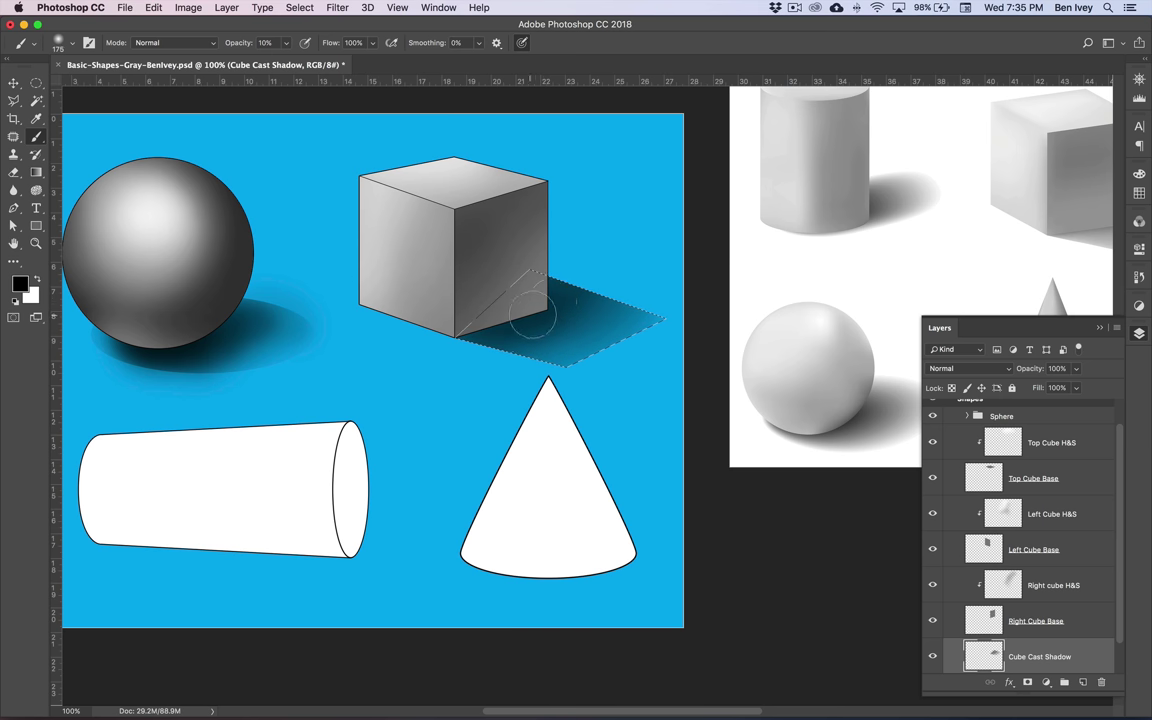
{"action": "left_click", "coordinate": [299, 8]}
{"action": "left_click", "coordinate": [290, 36]}
{"action": "scroll", "coordinate": [512, 356], "scroll_direction": "left", "scroll_amount": 5}
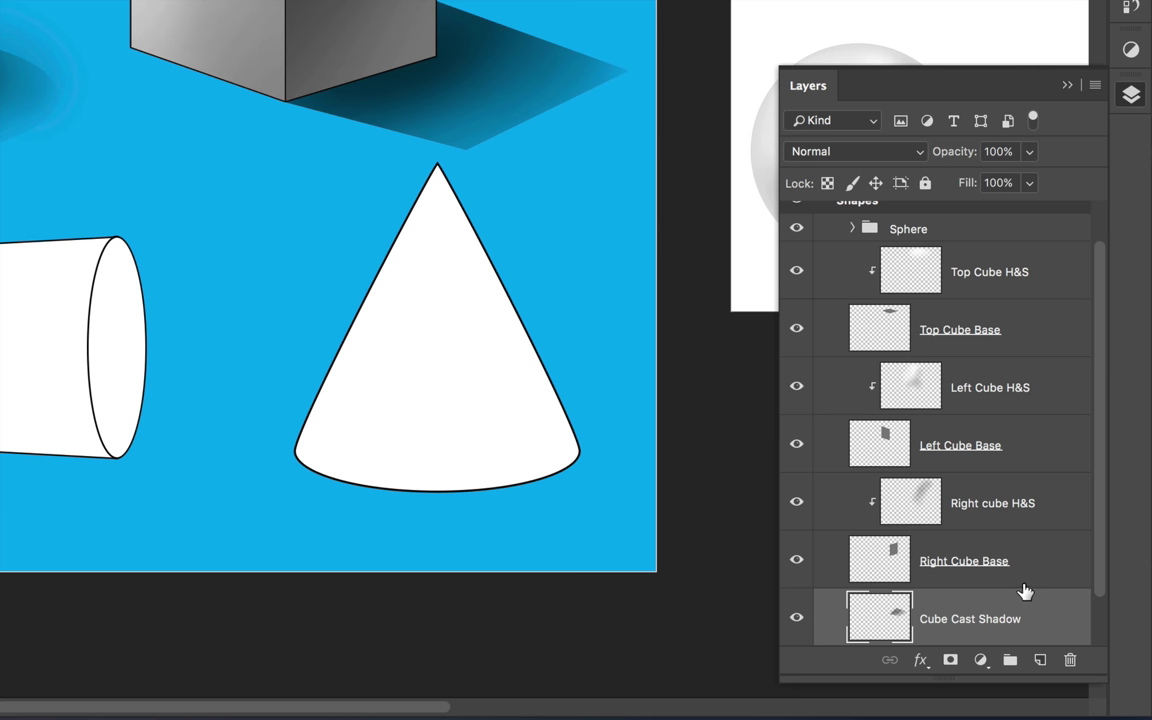
Step: Group the layers from Top Cube H&S down to Cube Cast Shadow, name the group "Cube" and check its contents
{"action": "left_click", "coordinate": [1020, 514], "text": "shift"}
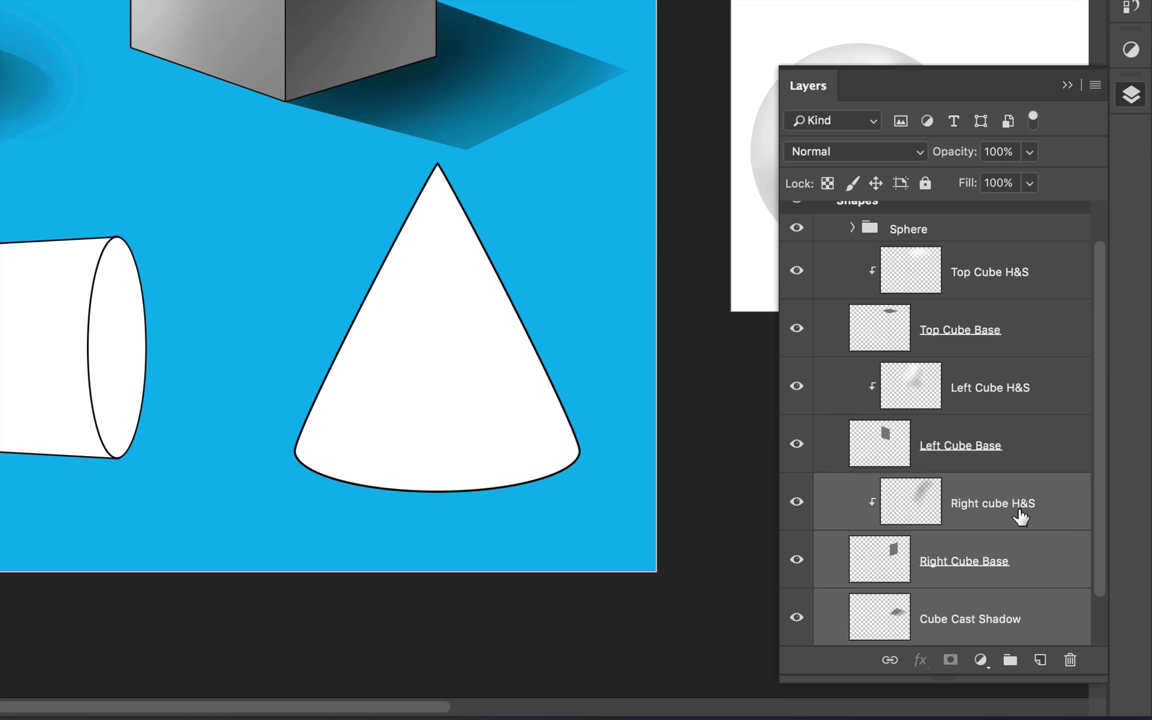
{"action": "left_click", "coordinate": [944, 445], "text": "shift"}
{"action": "left_click", "coordinate": [1010, 328], "text": "shift"}
{"action": "left_click", "coordinate": [1015, 289], "text": "shift"}
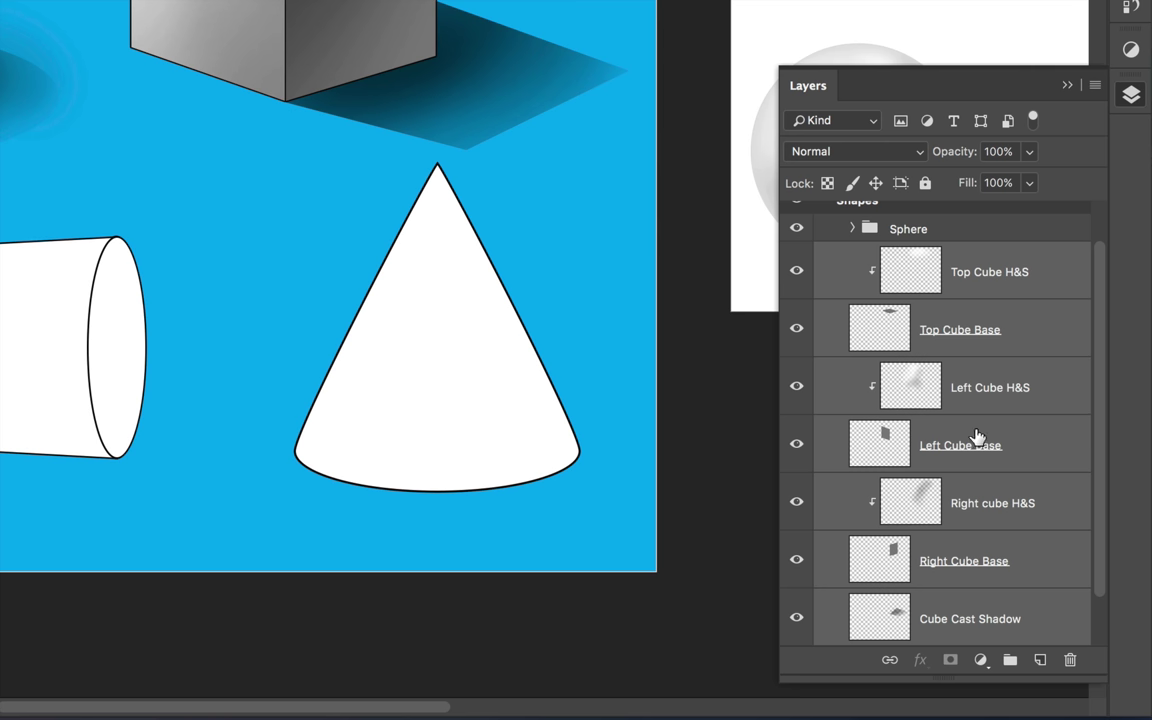
{"action": "left_click", "coordinate": [1010, 660]}
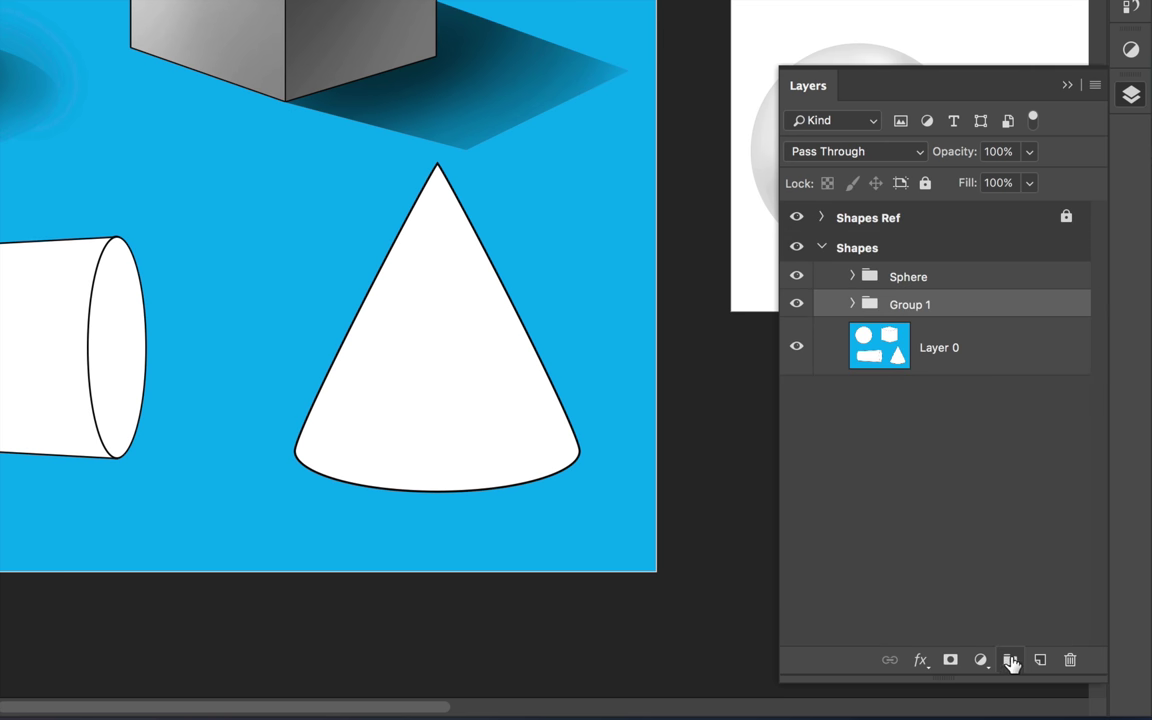
{"action": "double_click", "coordinate": [910, 305]}
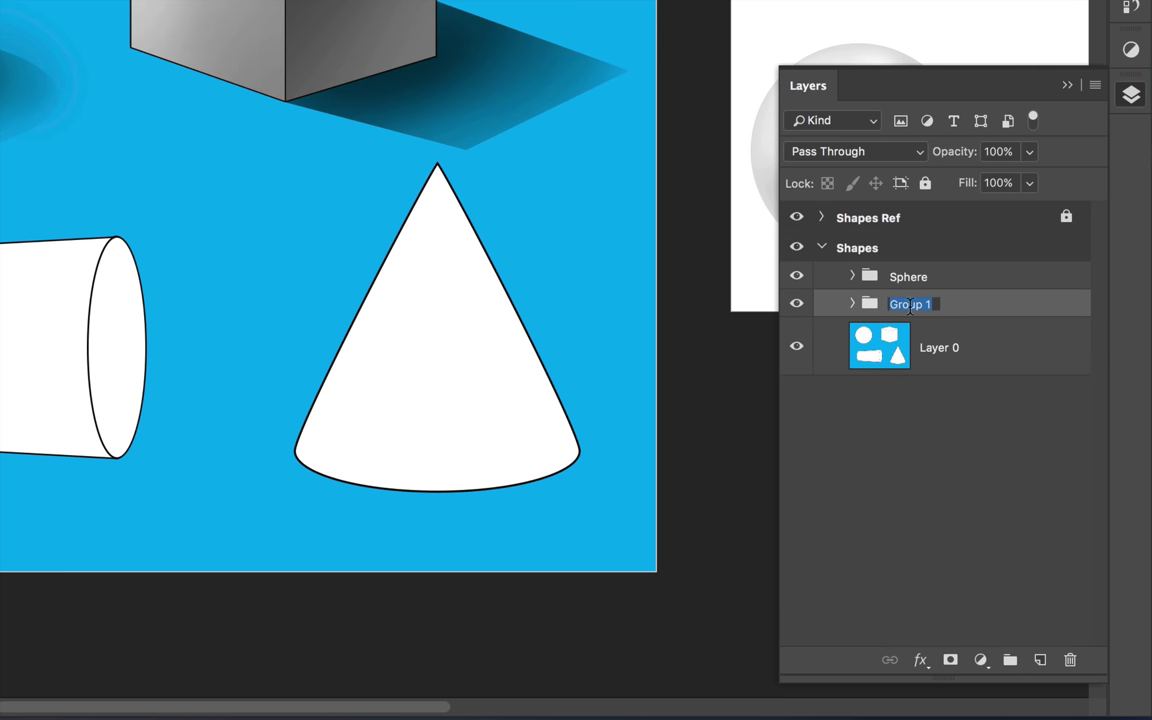
{"action": "type", "text": "Cube"}
{"action": "key", "text": "Return"}
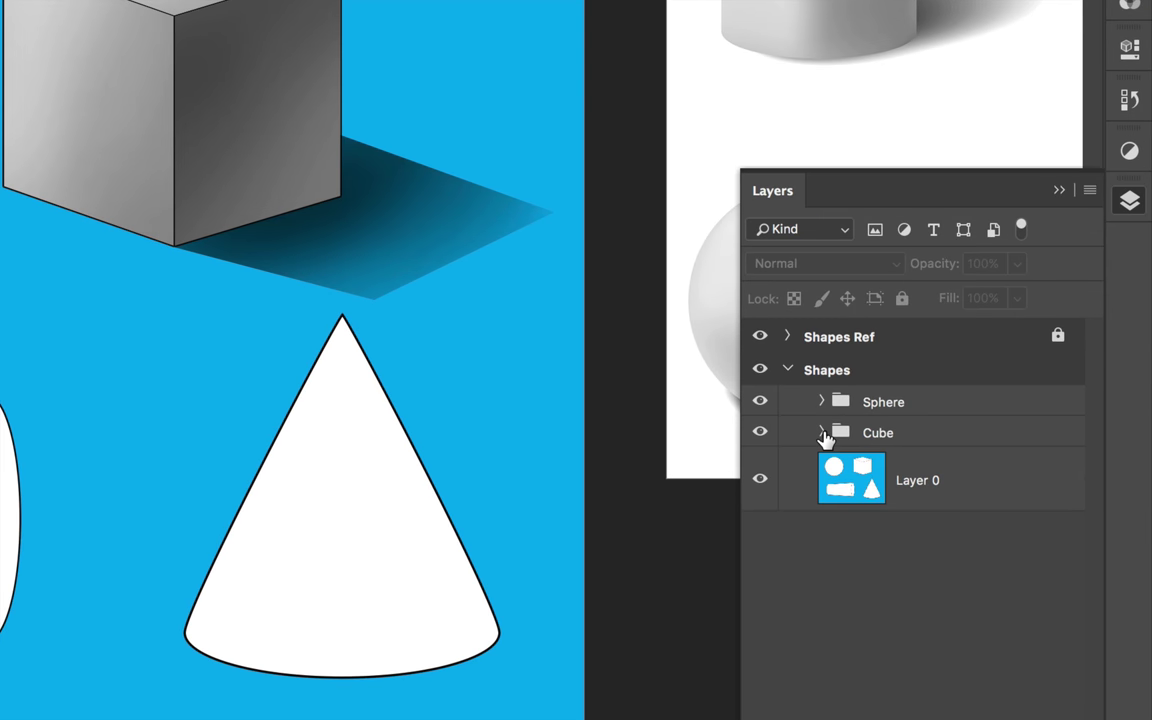
{"action": "left_click", "coordinate": [822, 434]}
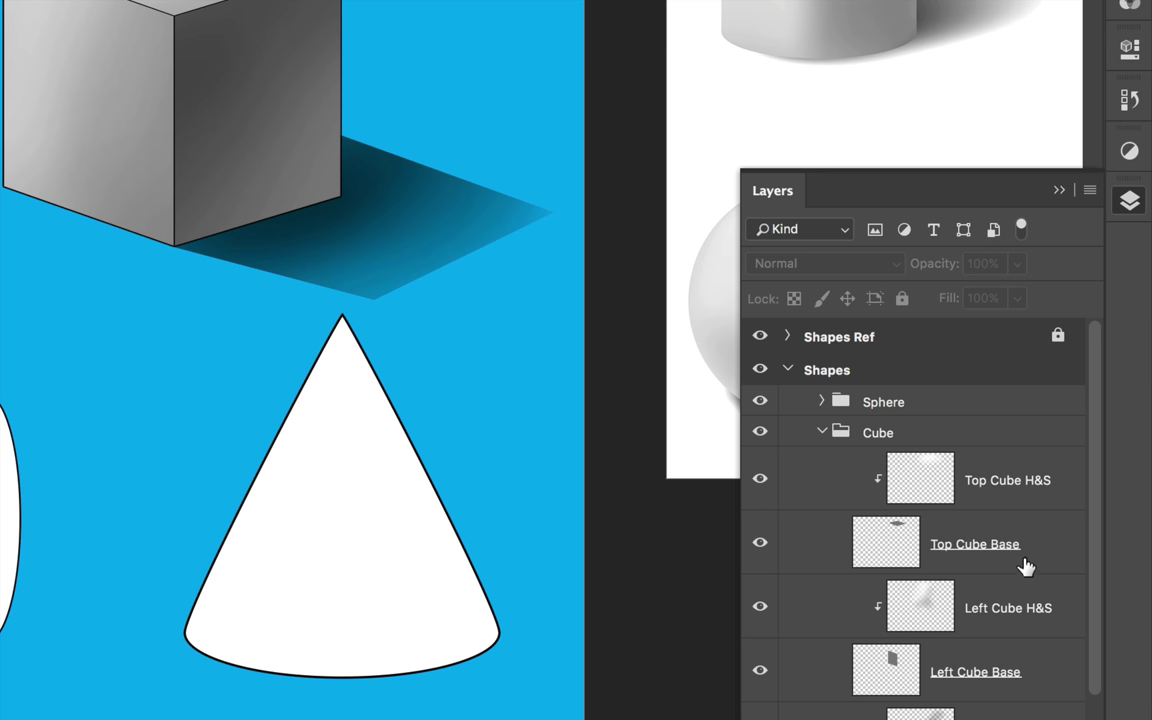
{"action": "left_click", "coordinate": [821, 433]}
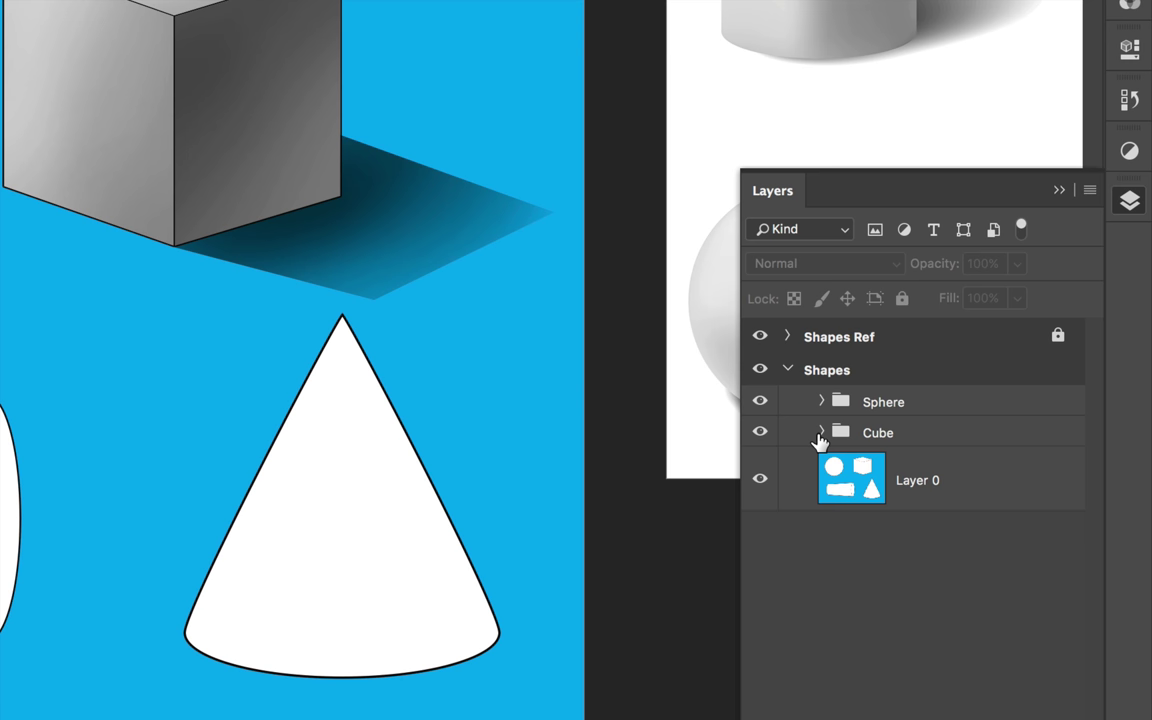
Step: Select the collapsed Cube group and save the grayscale document under its existing name
{"action": "left_click", "coordinate": [935, 437]}
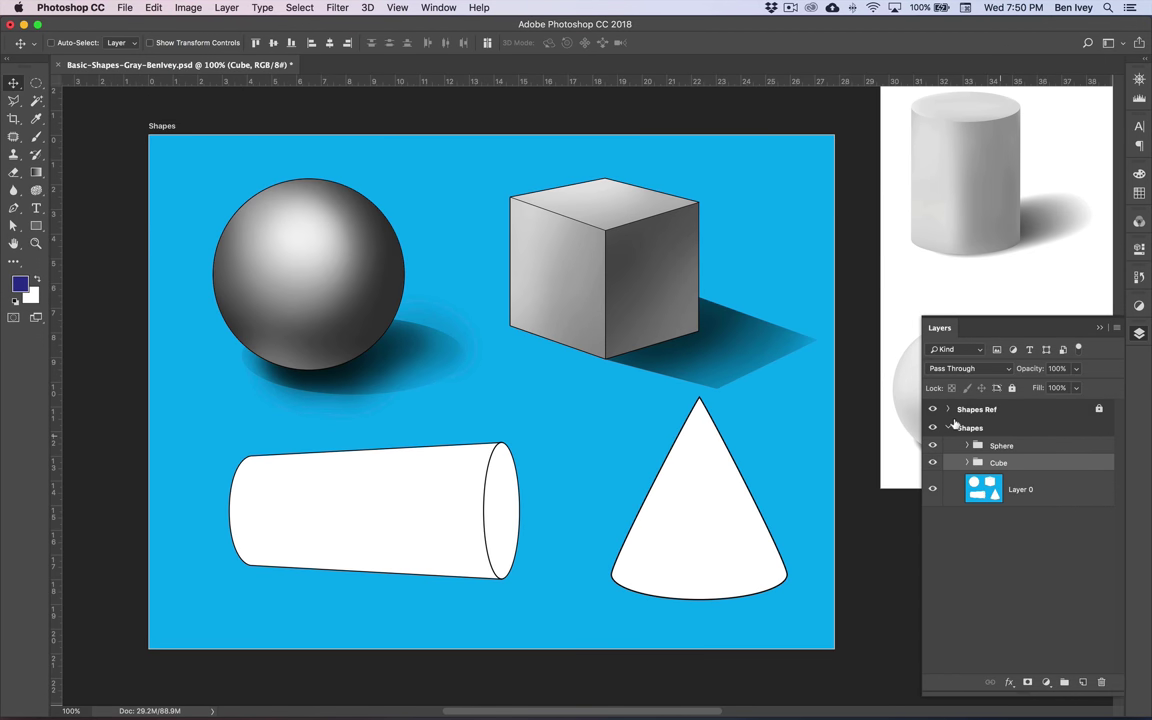
{"action": "left_click", "coordinate": [125, 7]}
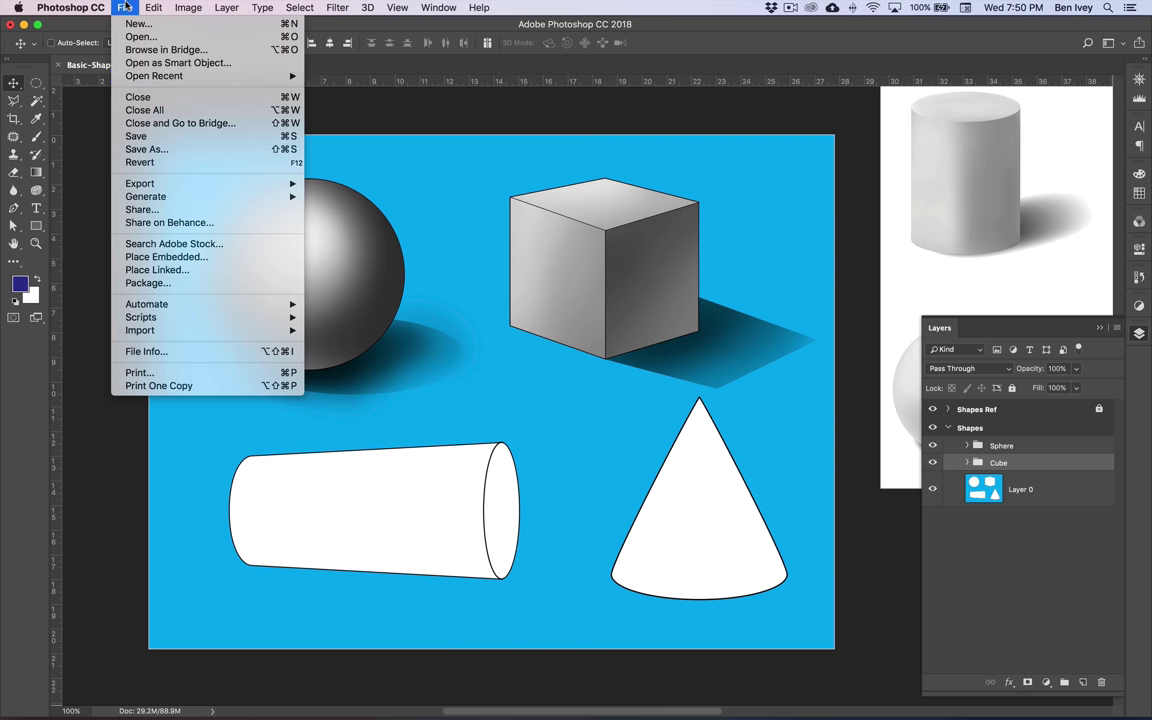
{"action": "left_click", "coordinate": [148, 137]}
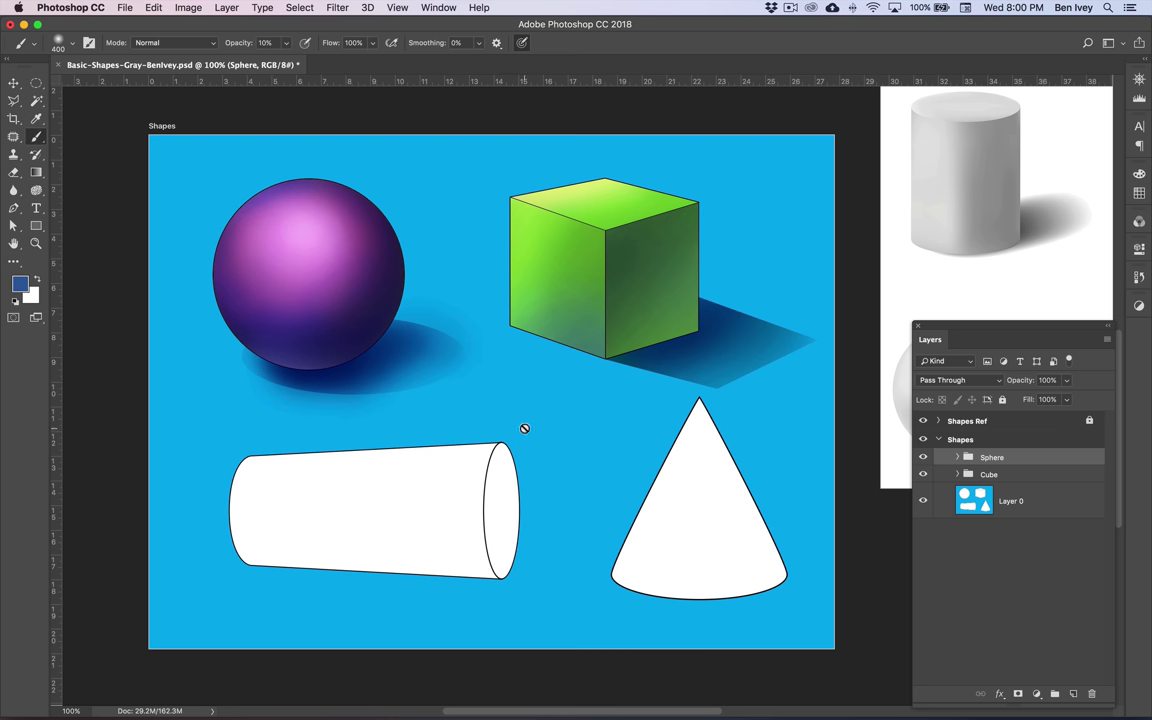
Step: Save the colored version as a separate Photoshop file, replacing "Gray" with "Color" in the file name and keeping Layers and Maximize Compatibility enabled
{"action": "left_click", "coordinate": [122, 7]}
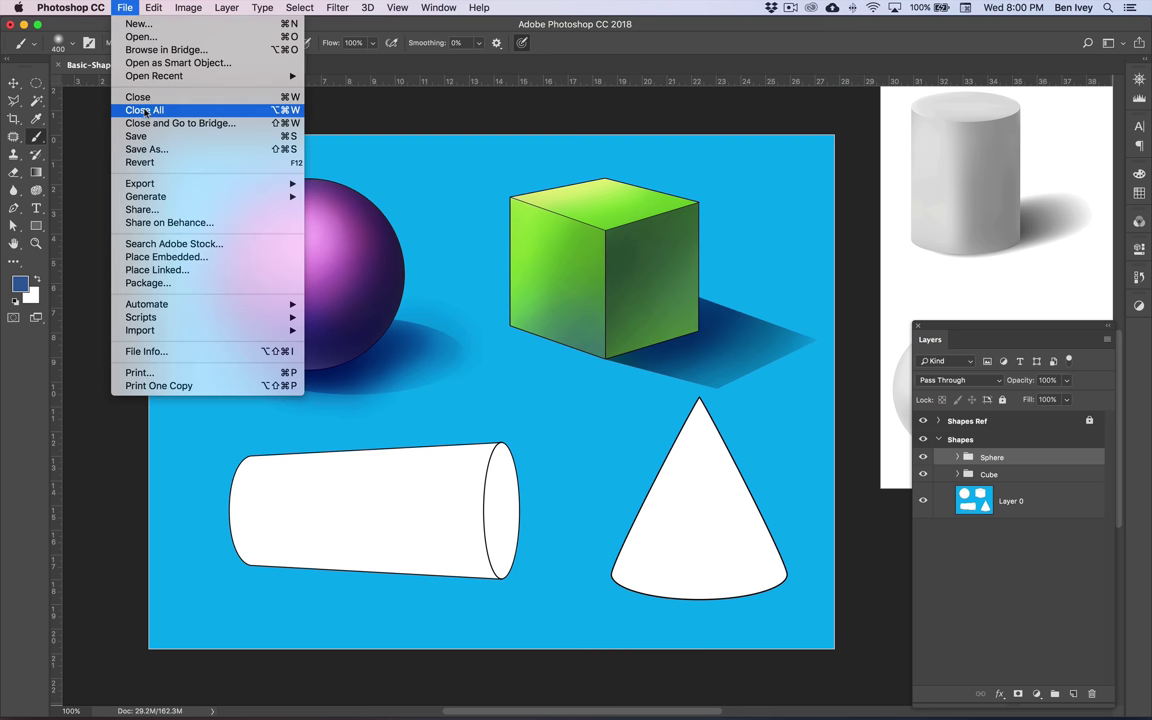
{"action": "left_click", "coordinate": [148, 148]}
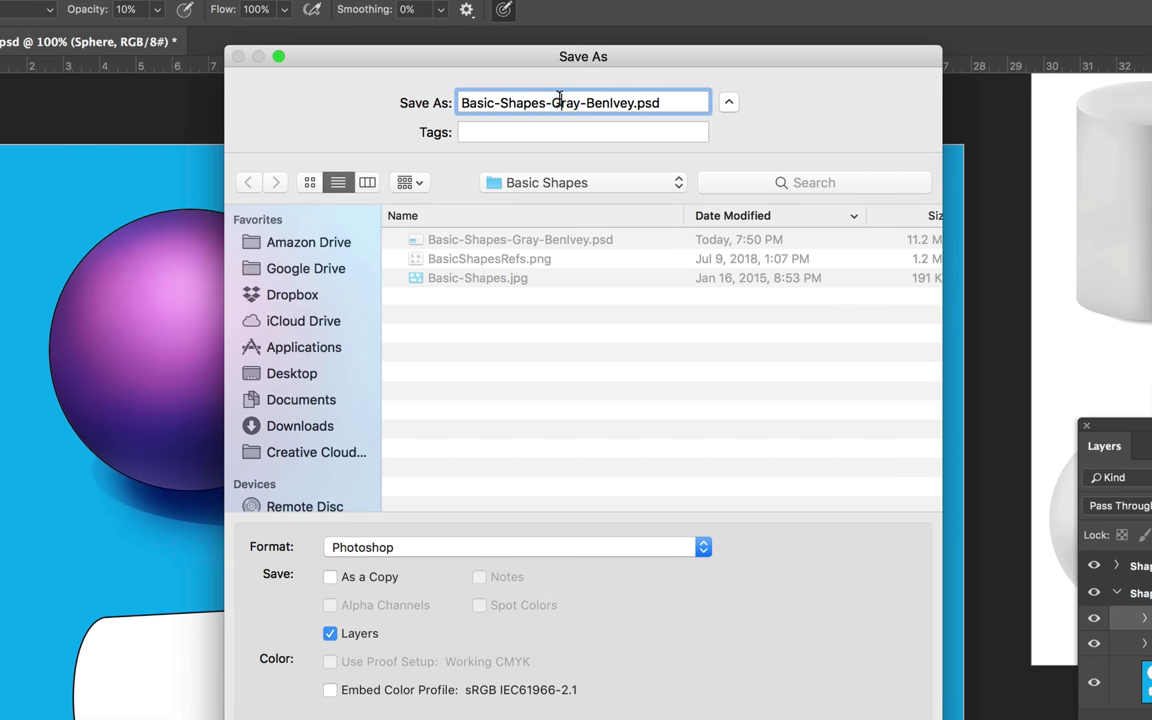
{"action": "double_click", "coordinate": [557, 101]}
{"action": "type", "text": "Color"}
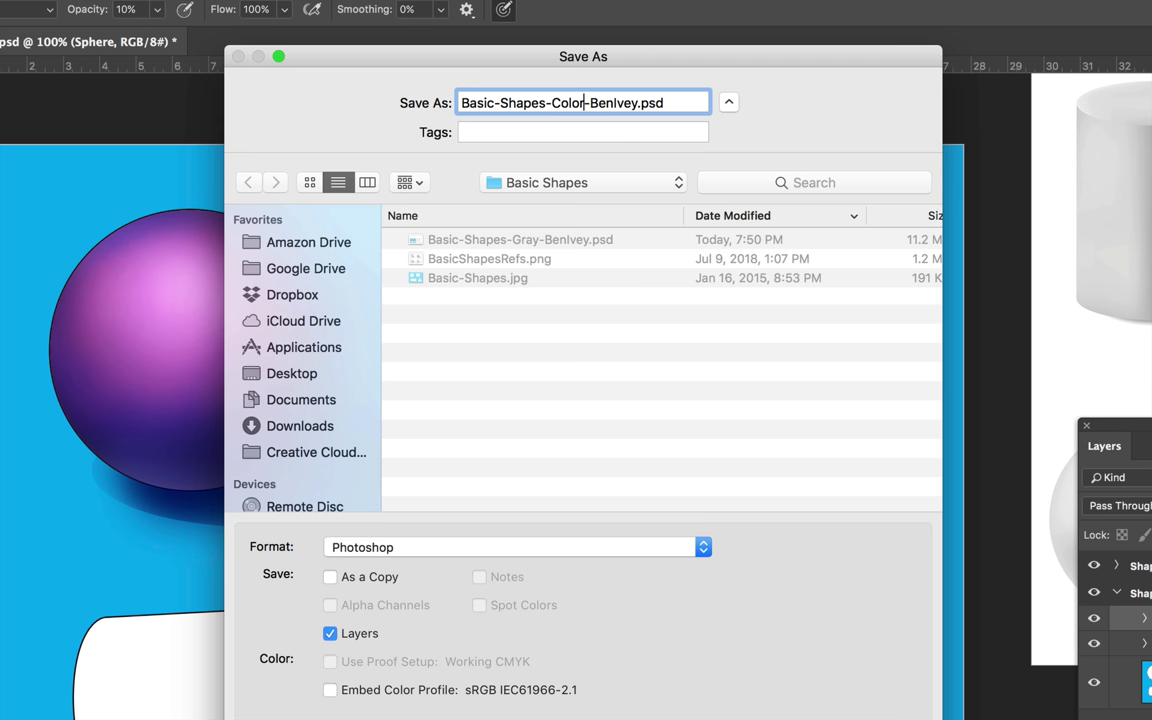
{"action": "key", "text": "Return"}
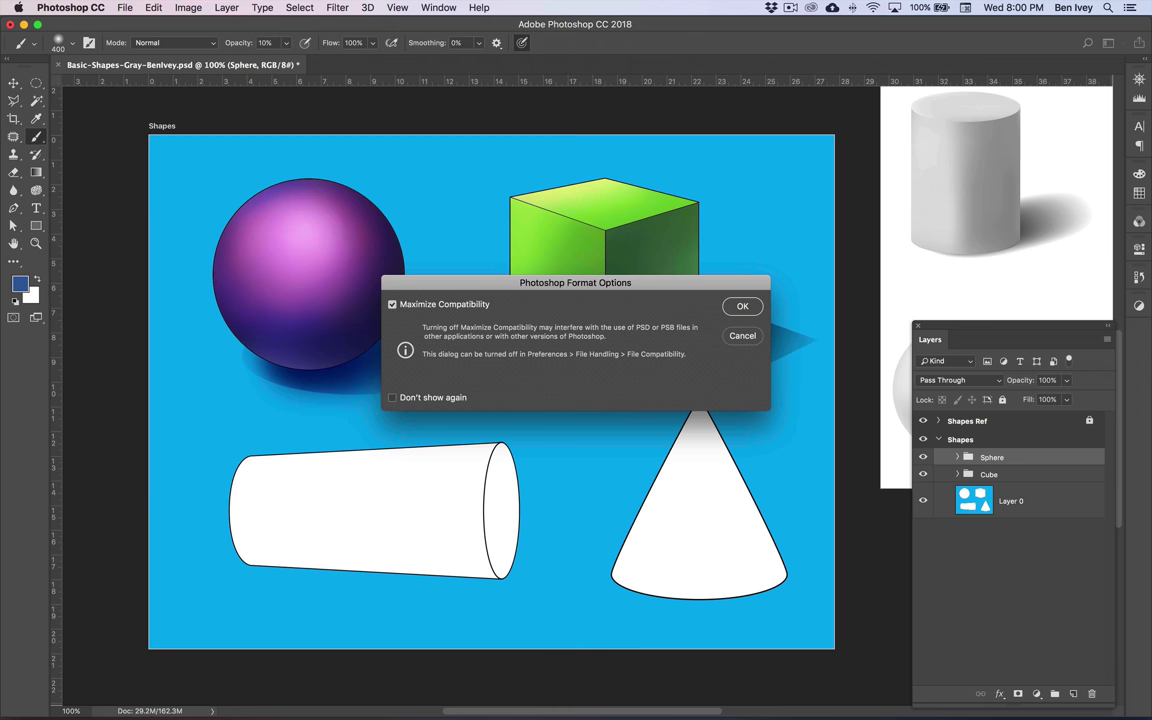
{"action": "key", "text": "Return"}
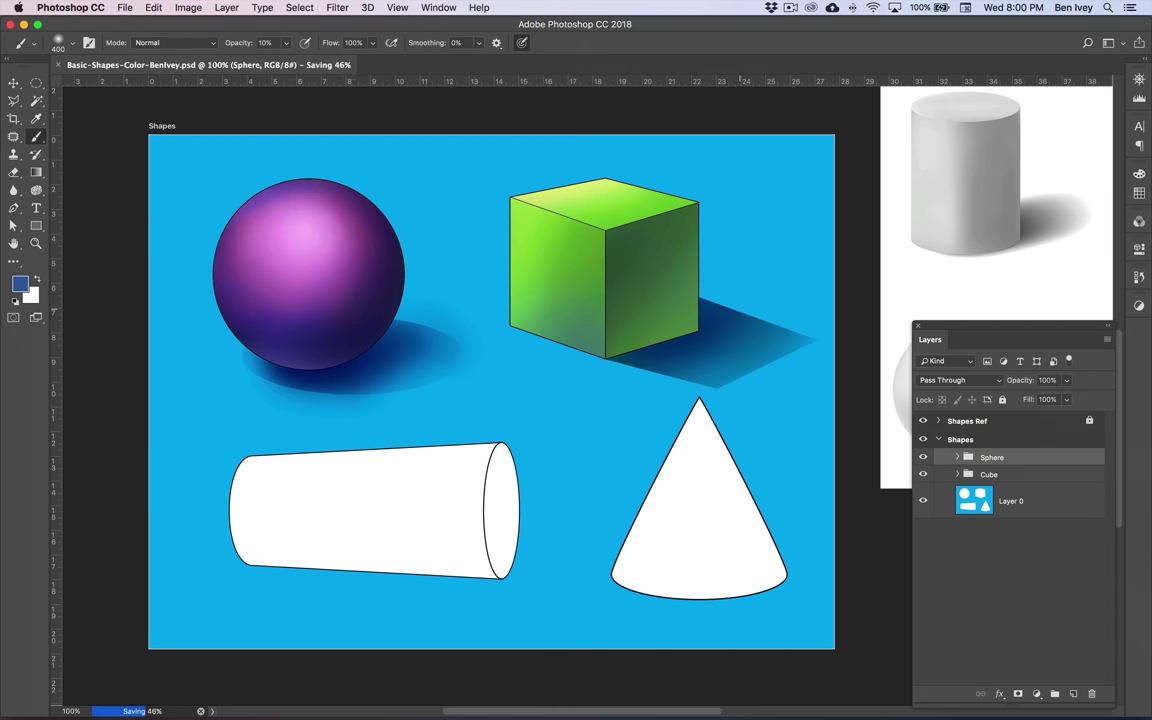